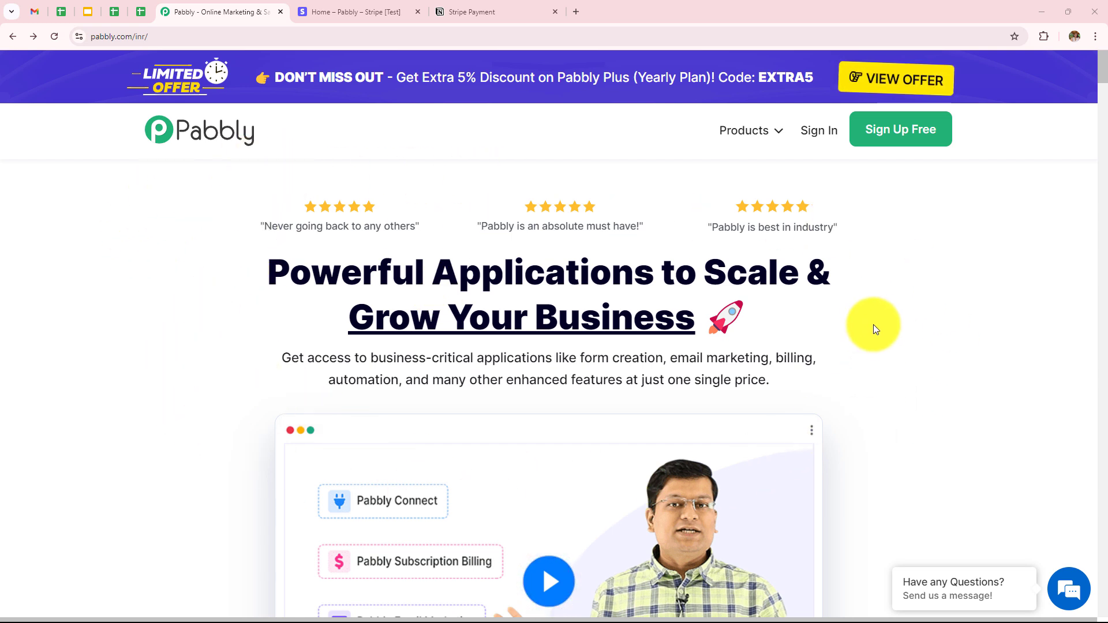
Go to the Pabbly login page and sign in, reaching the app list with Connect and Subscription Billing
left_click(176, 37)
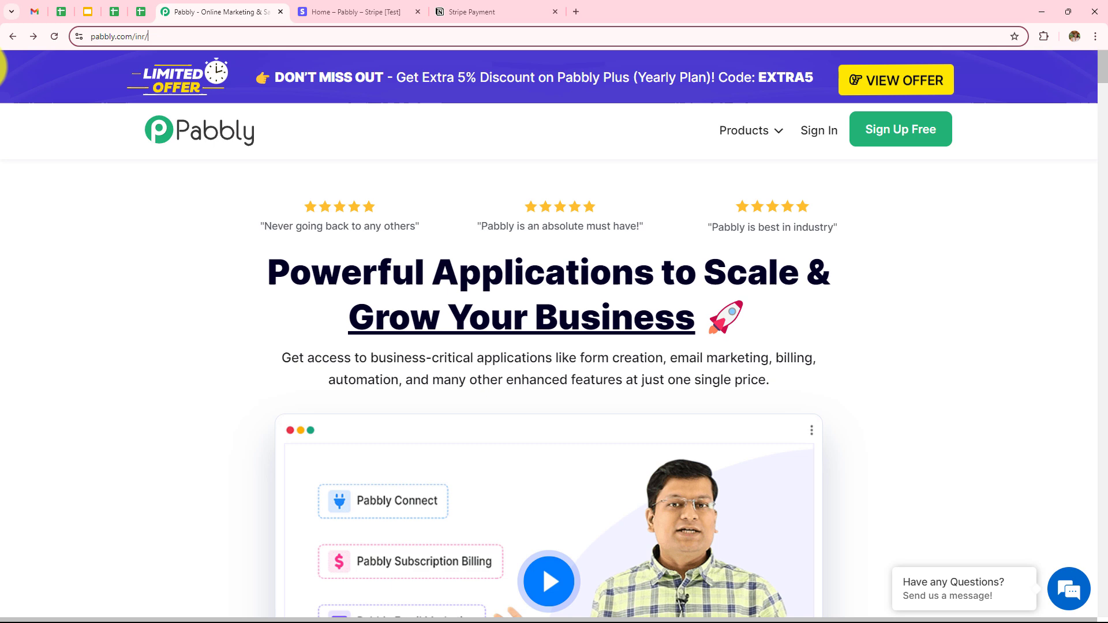
left_click(113, 300)
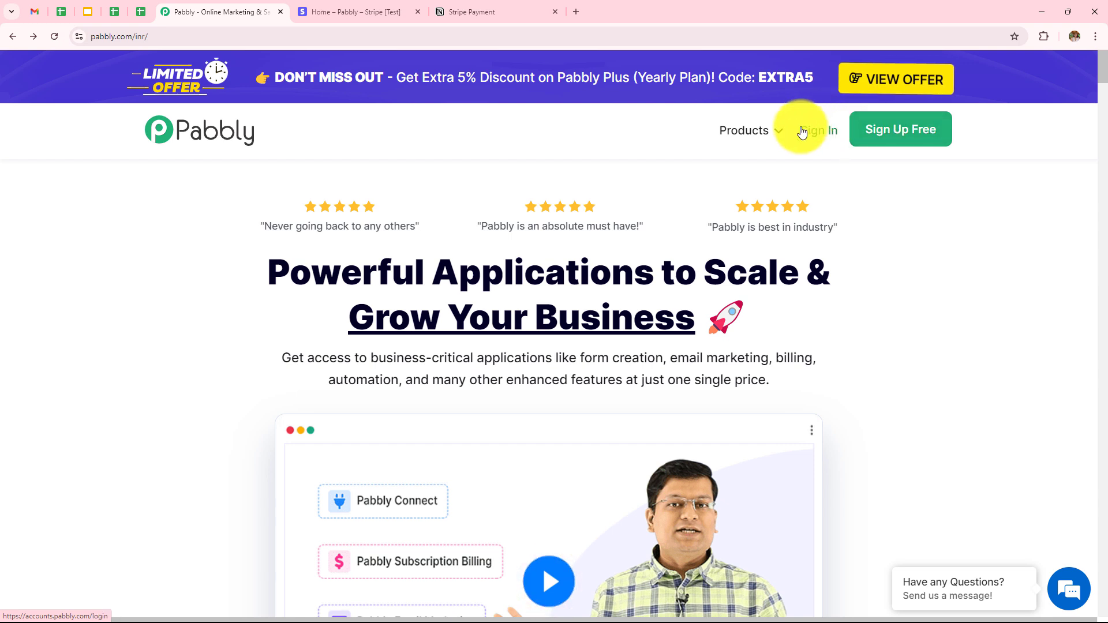
left_click(818, 137)
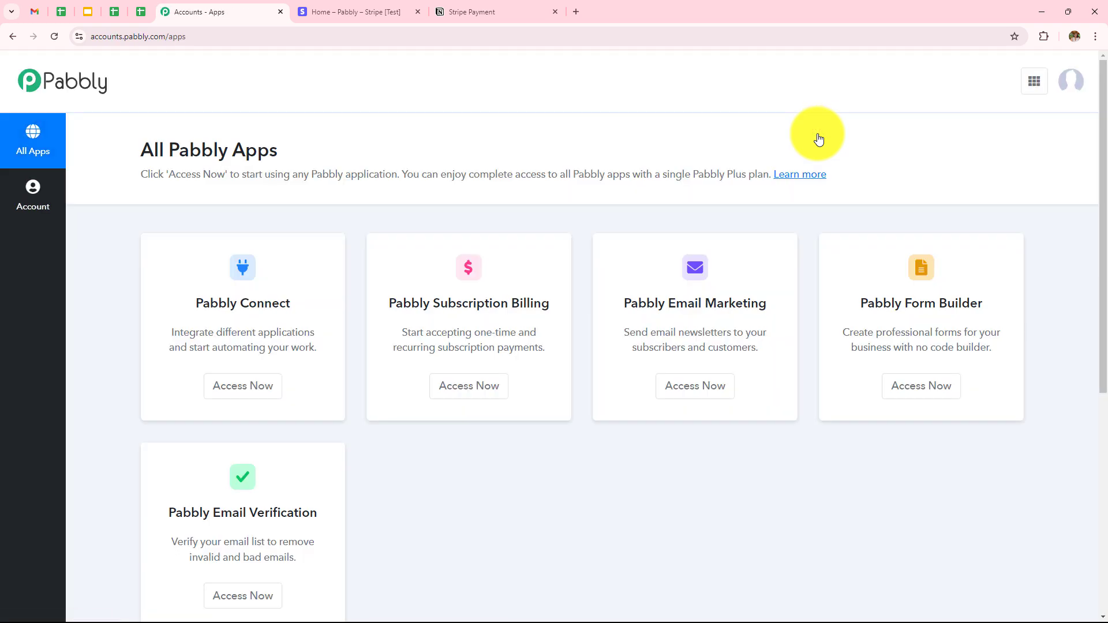
scroll(818, 138, "down", 1)
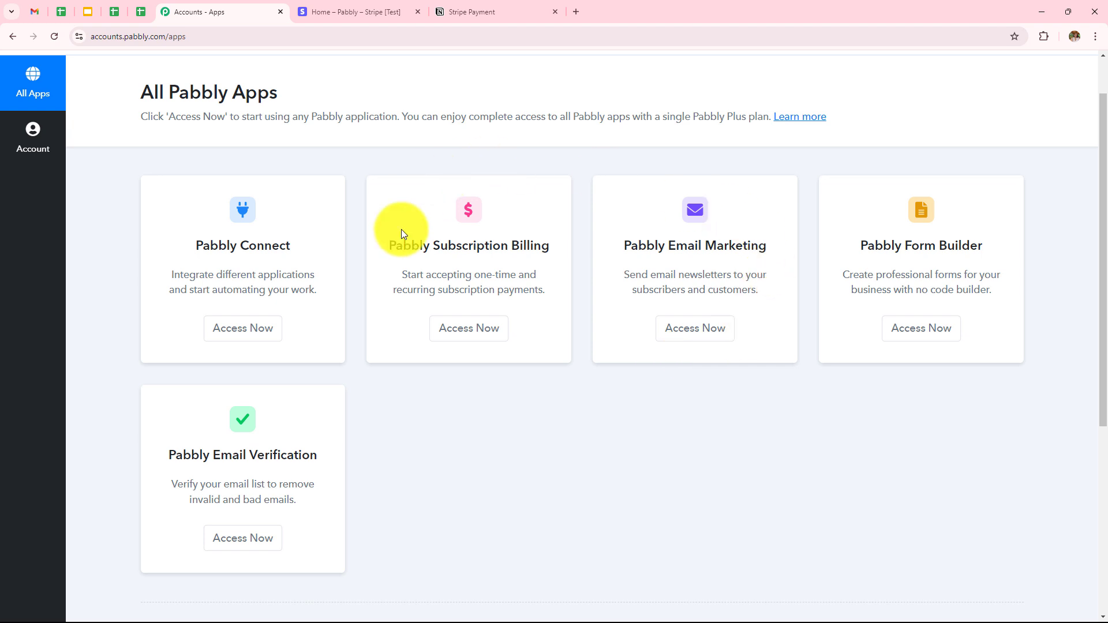
Open Pabbly Connect from the apps page and browse its dashboard of task counts and workflows
left_click(255, 330)
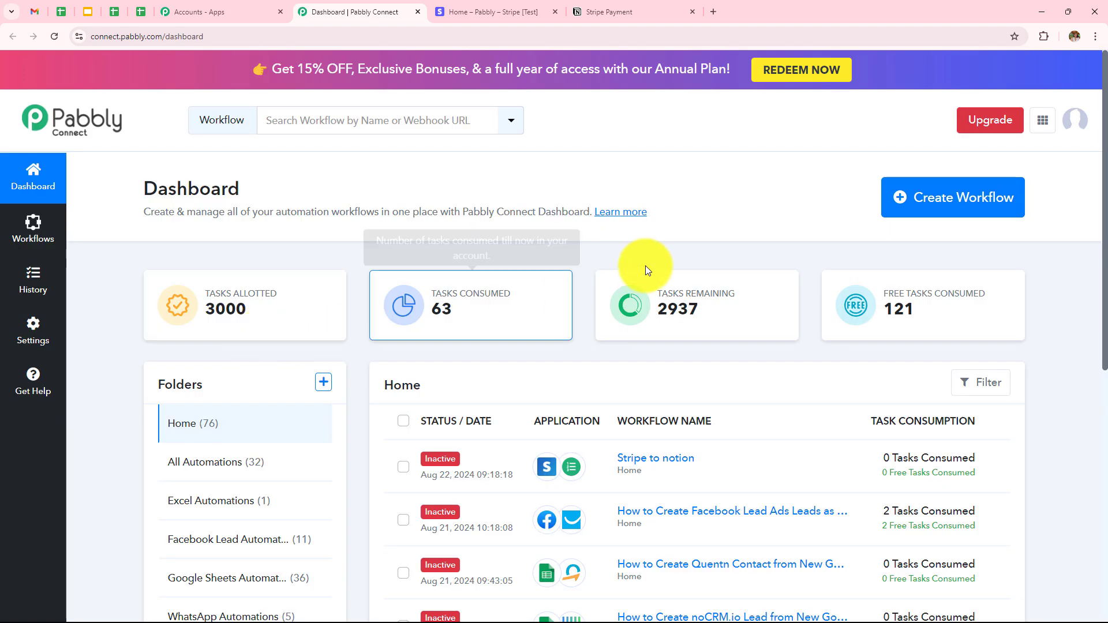
scroll(644, 265, "down", 5)
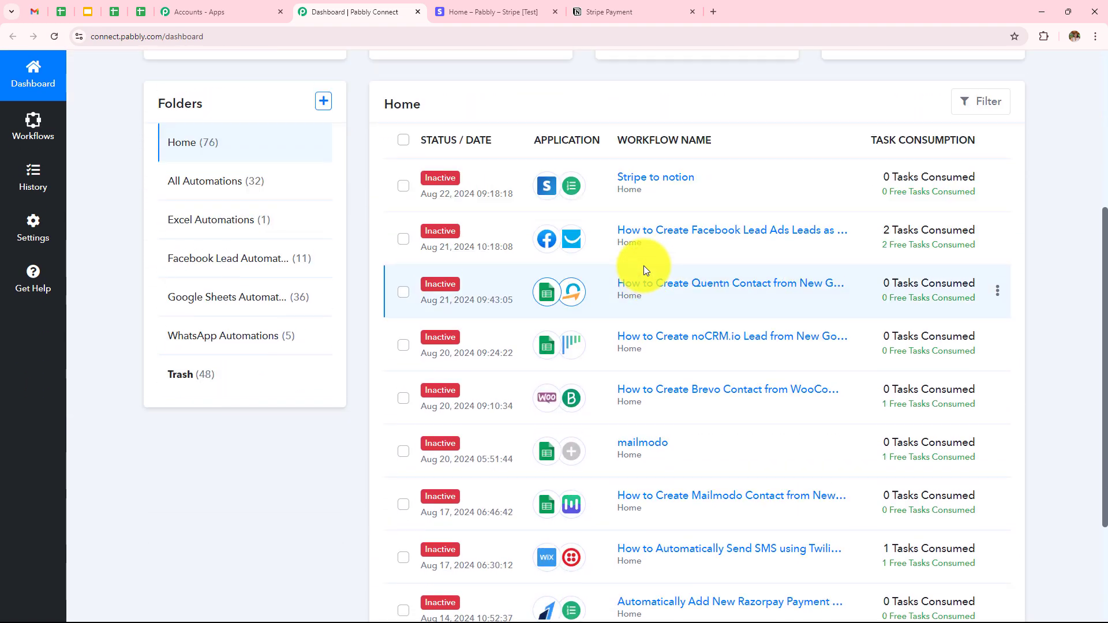
scroll(642, 266, "down", 2)
scroll(642, 266, "up", 7)
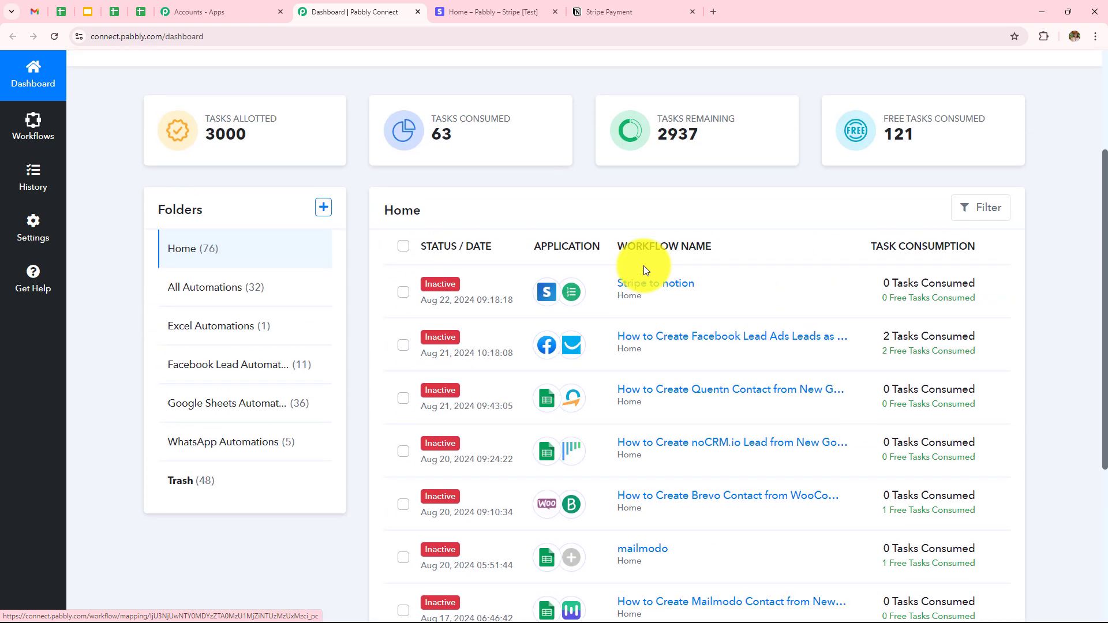
scroll(606, 289, "down", 1)
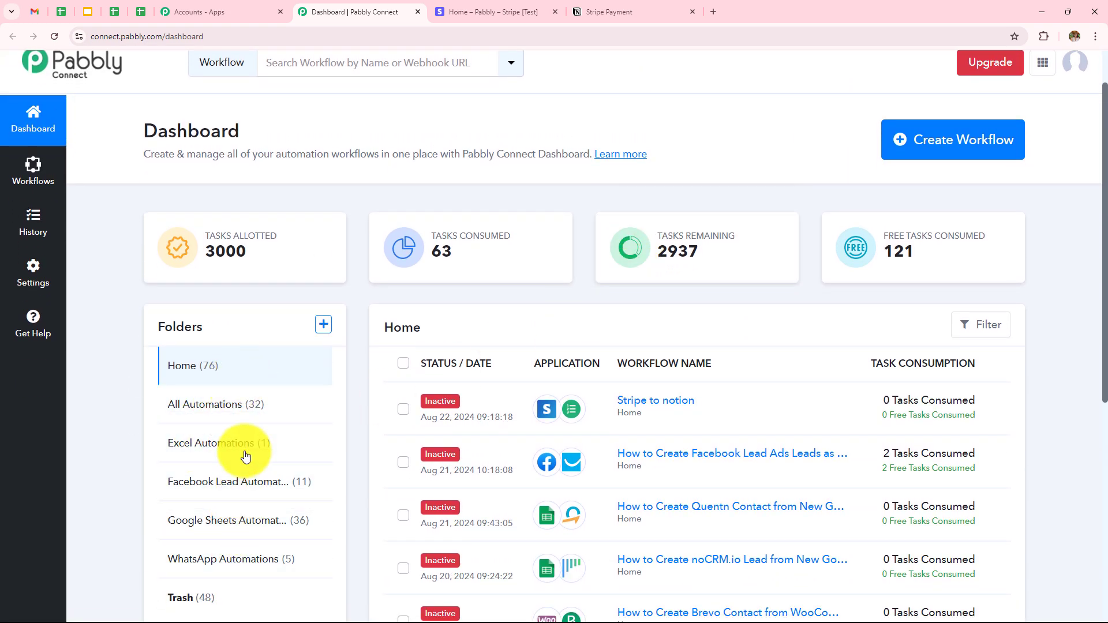
Cancel the Create Folder form without making a folder and bring up the Create Workflow dialog
left_click(323, 325)
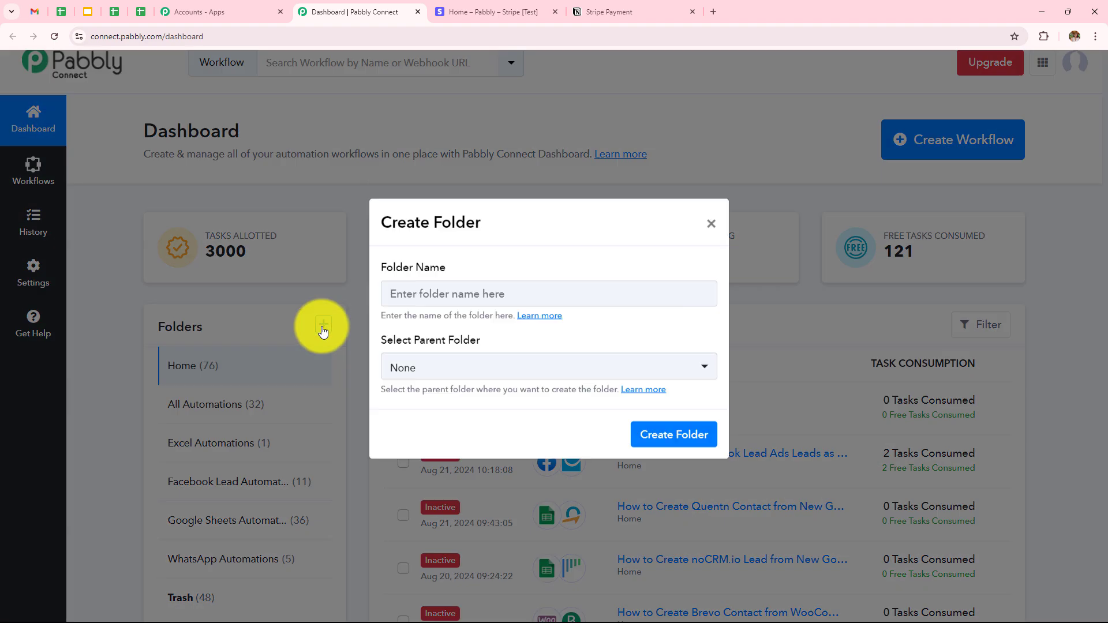
triple_click(382, 275)
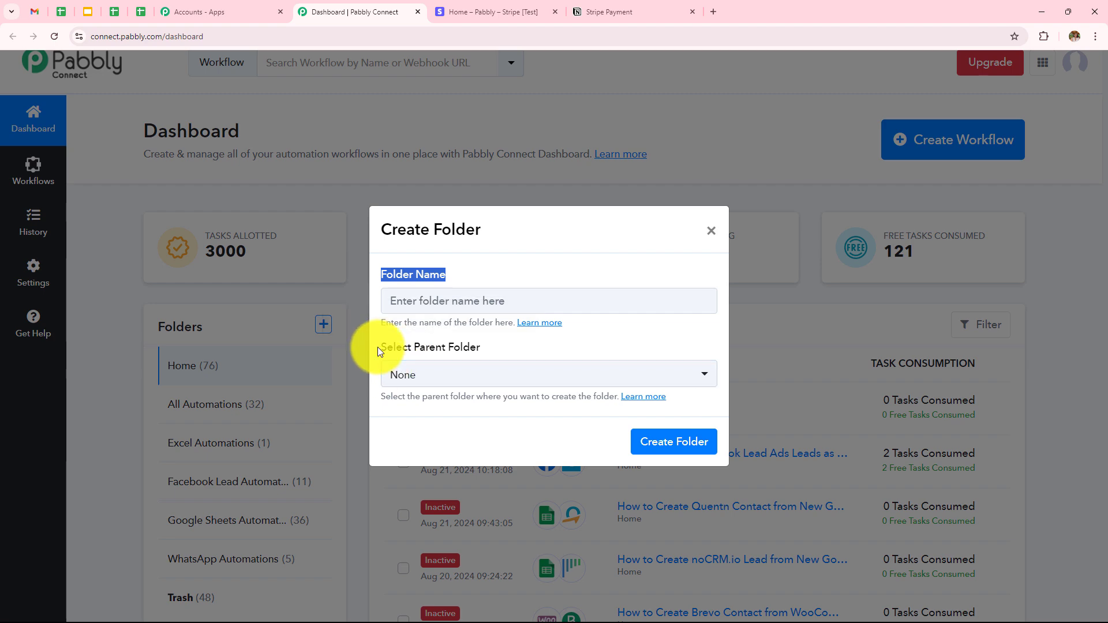
triple_click(377, 347)
left_click(712, 232)
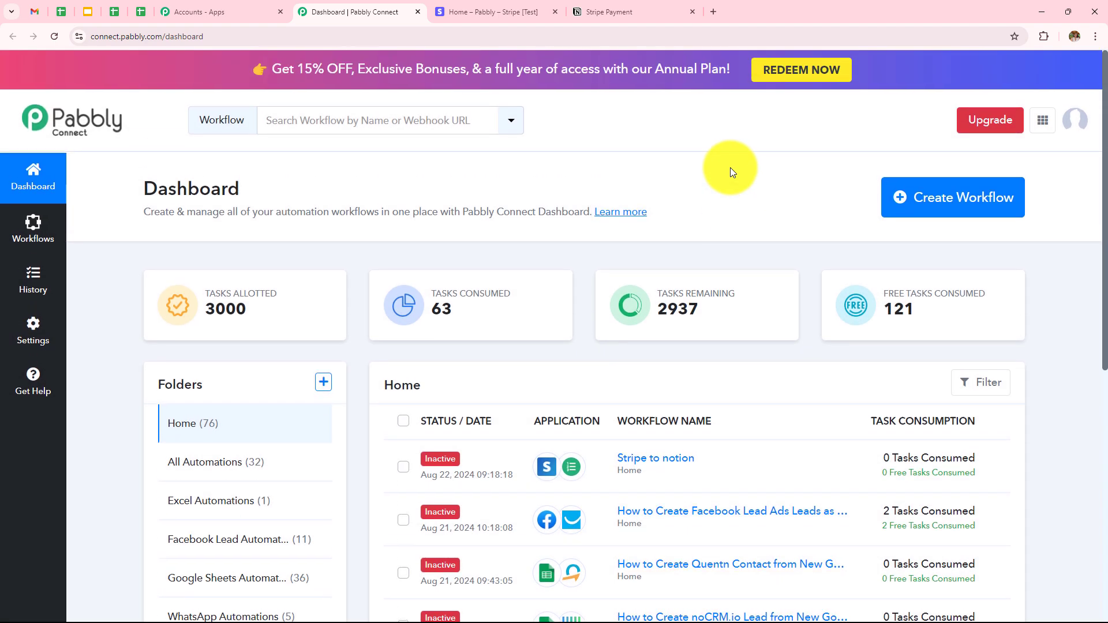
left_click(953, 208)
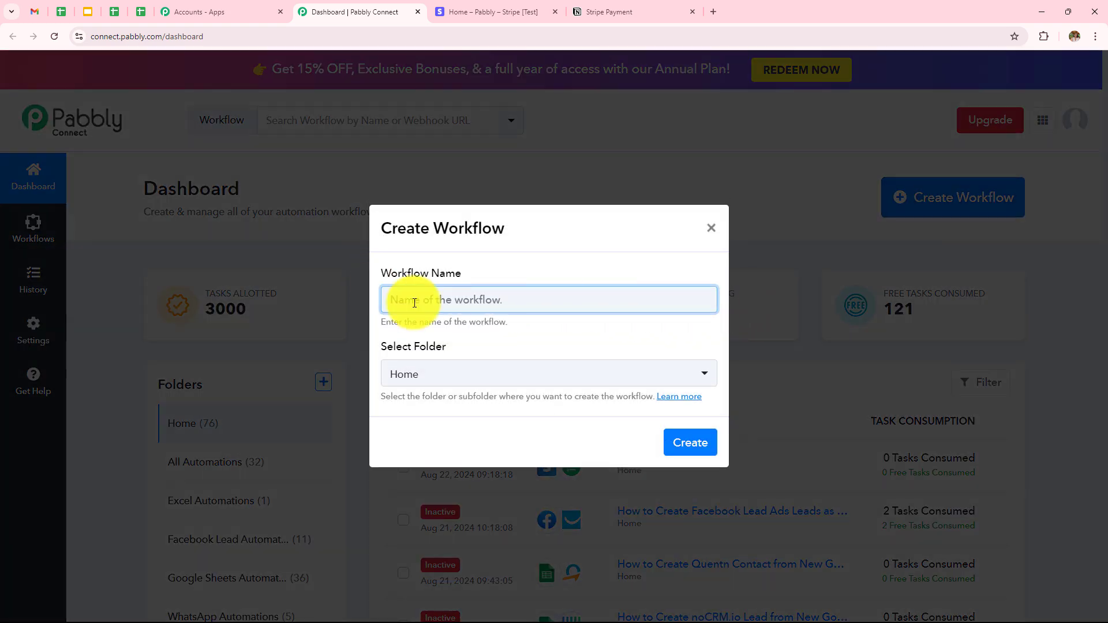
Name the workflow 'How to Add Stripe Payment in Notion Database', file it in All Automations, and create it
left_click(425, 301)
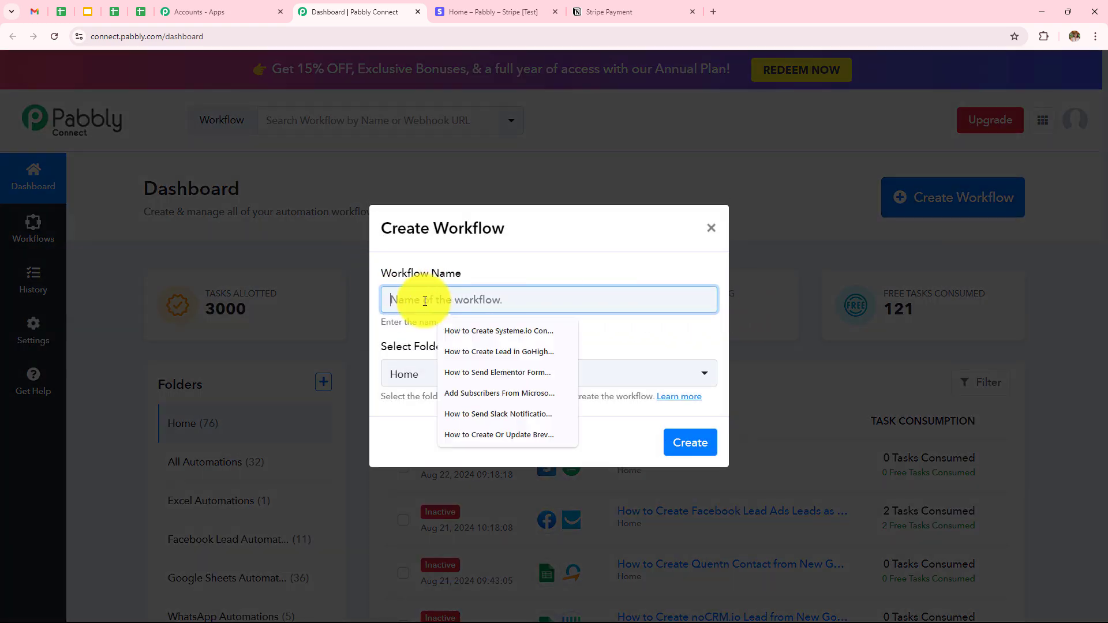
type("How to Add Stripe Payment in Notion Database")
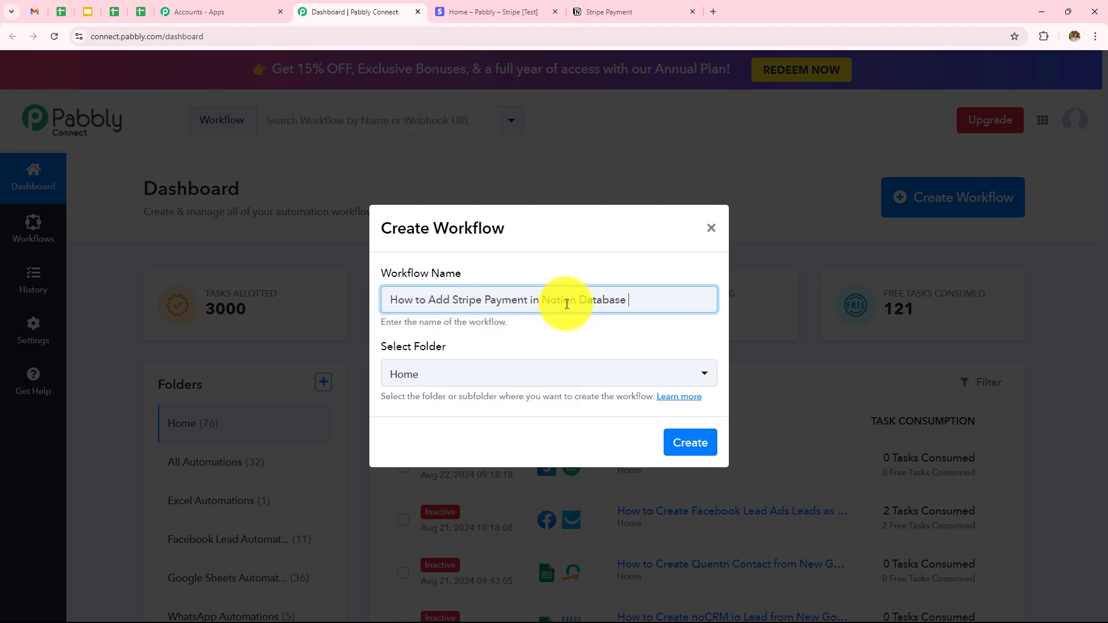
left_click(437, 374)
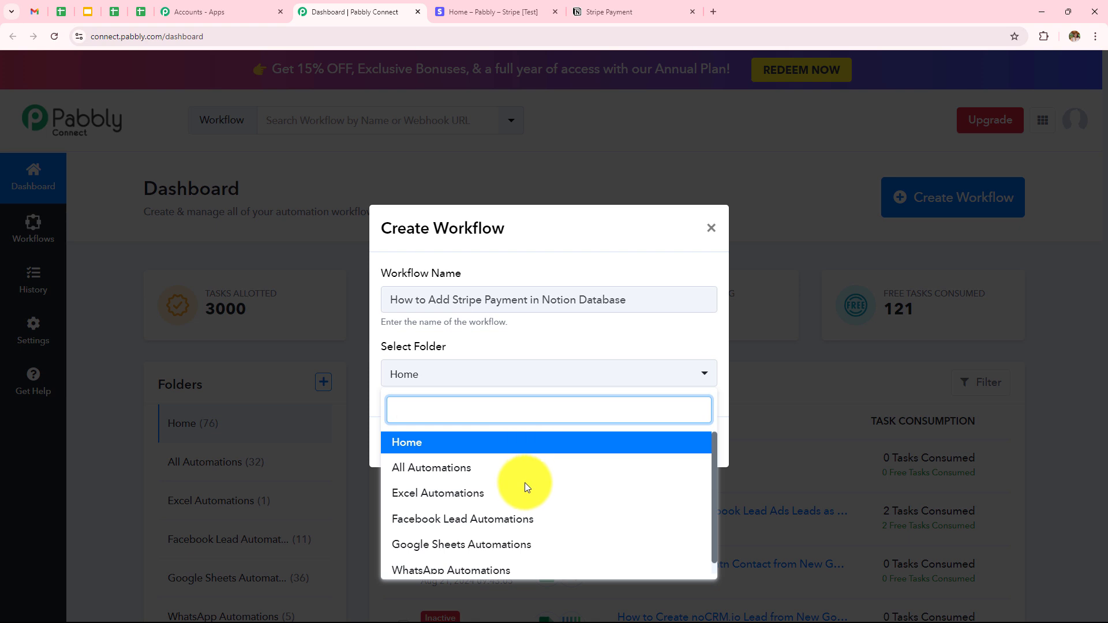
left_click(430, 469)
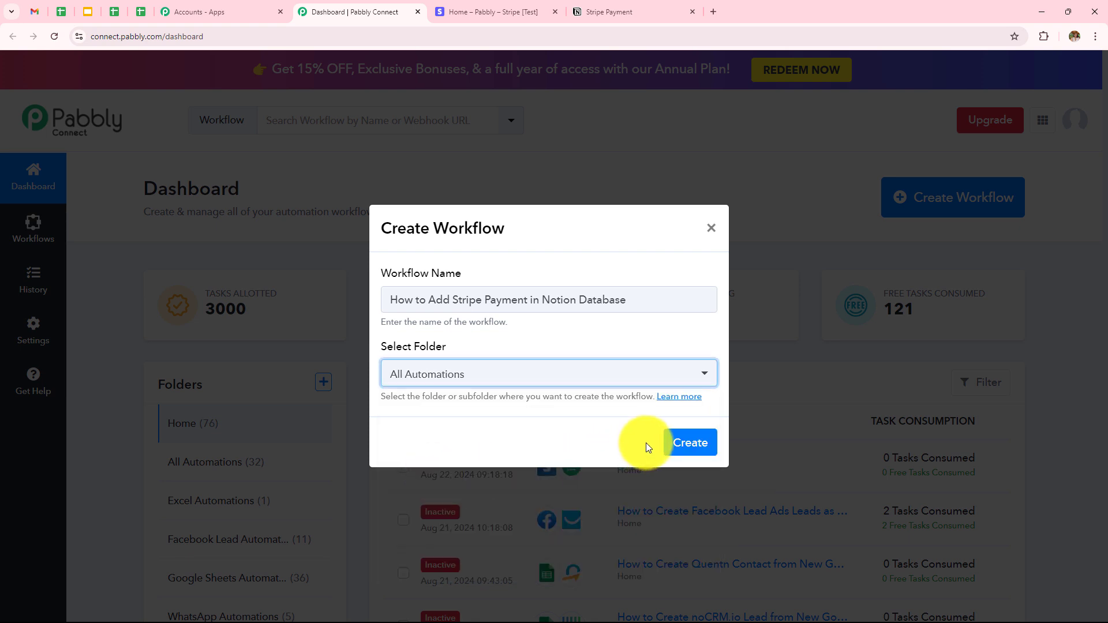
left_click(683, 444)
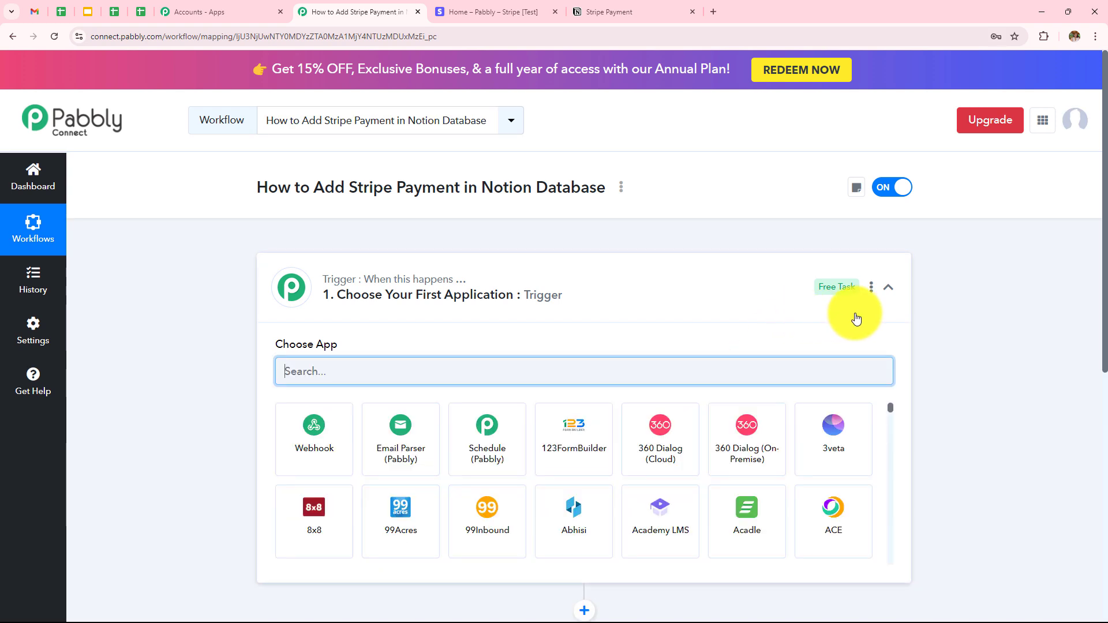
Set the workflow trigger to Stripe with the New Charge event
left_click(888, 289)
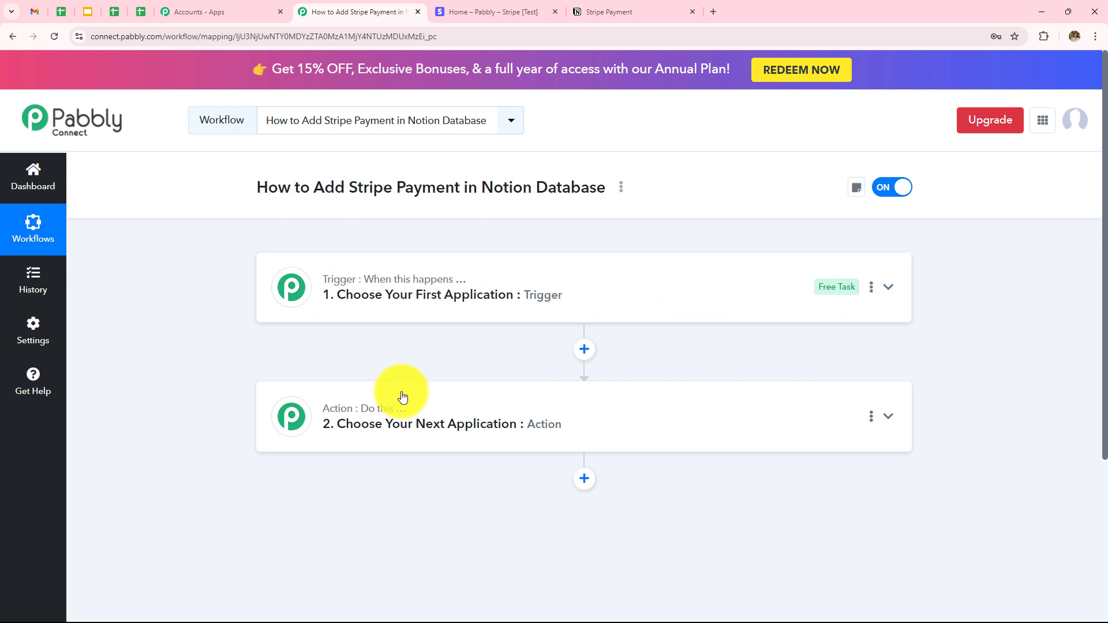
mouse_move(398, 415)
mouse_move(358, 287)
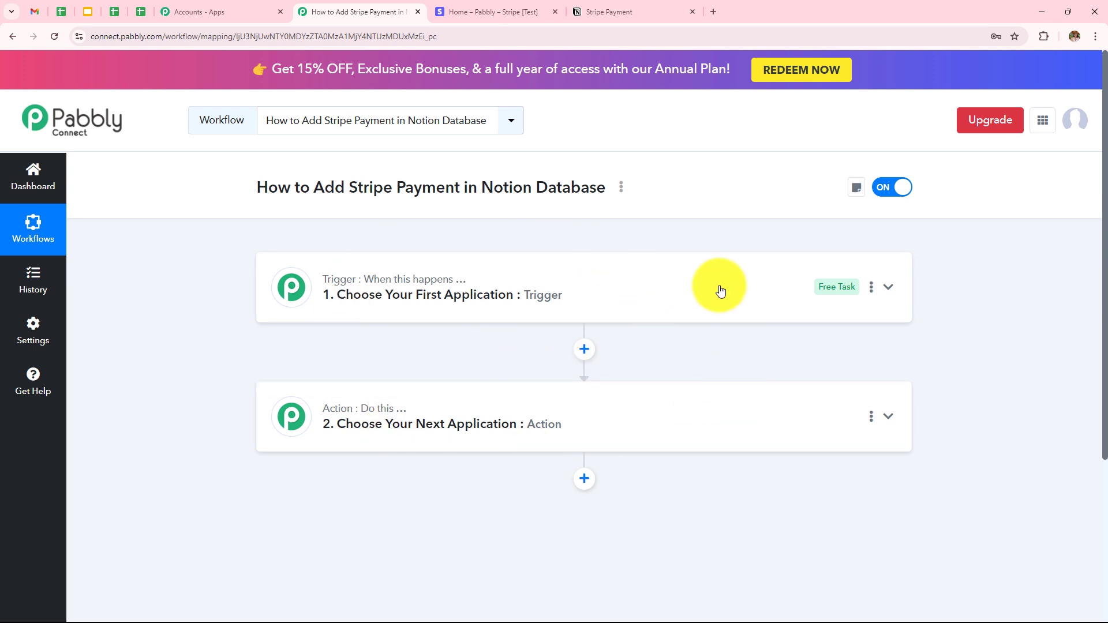
left_click(469, 306)
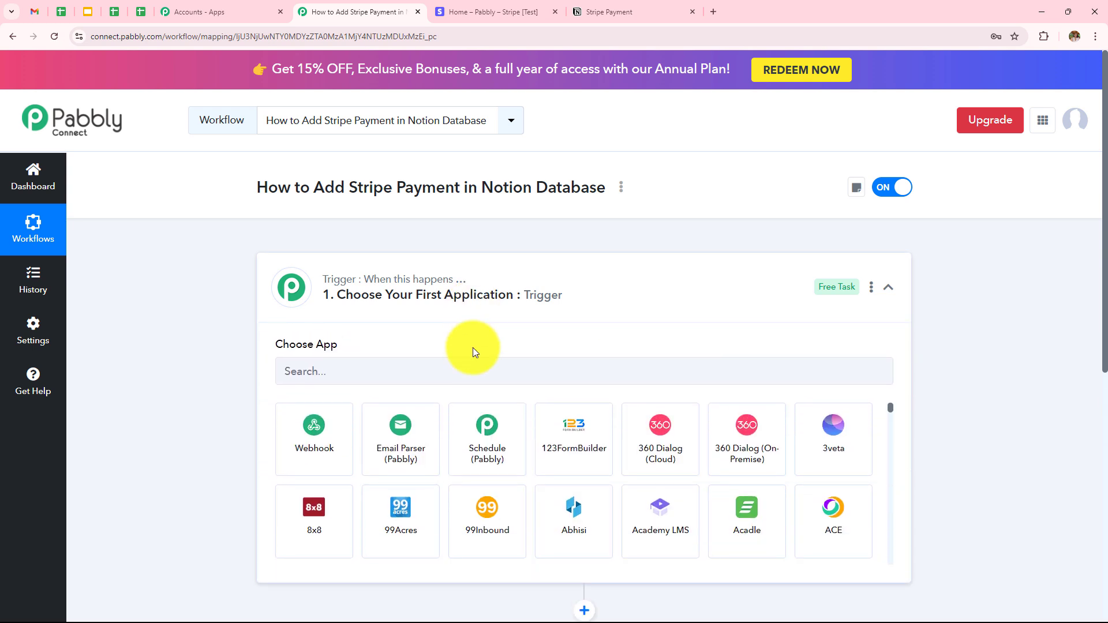
left_click(469, 374)
type("Strip")
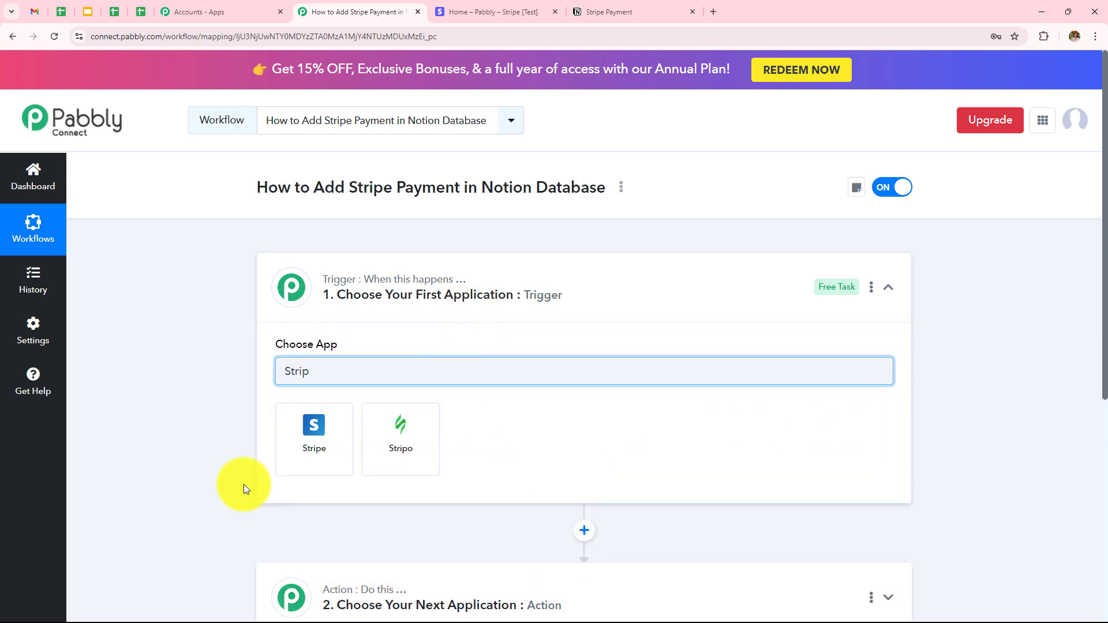
left_click(300, 468)
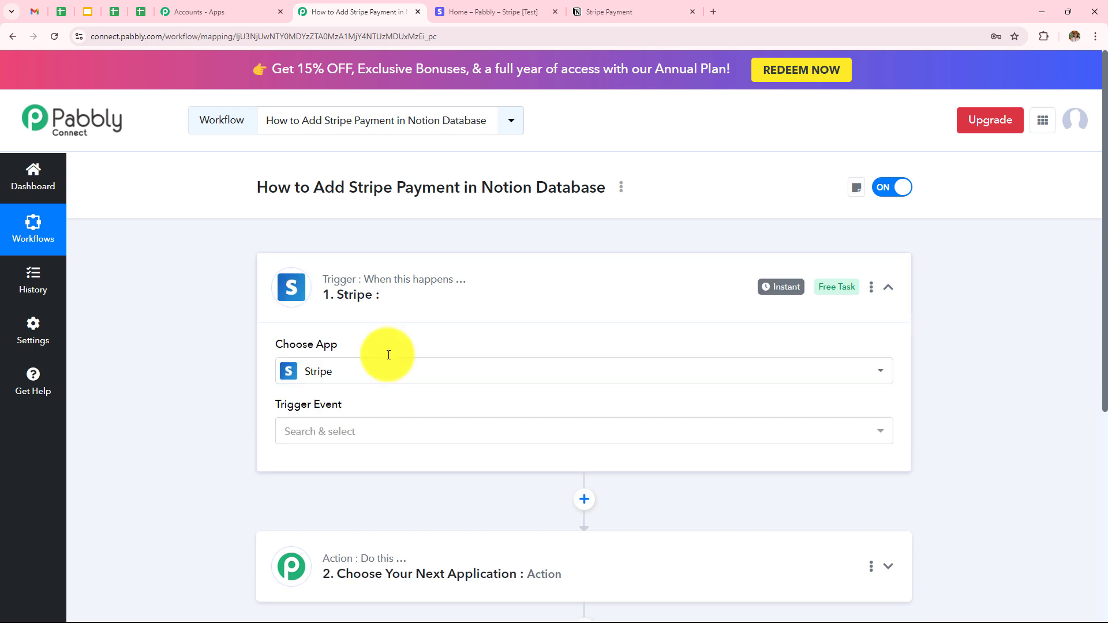
left_click(358, 433)
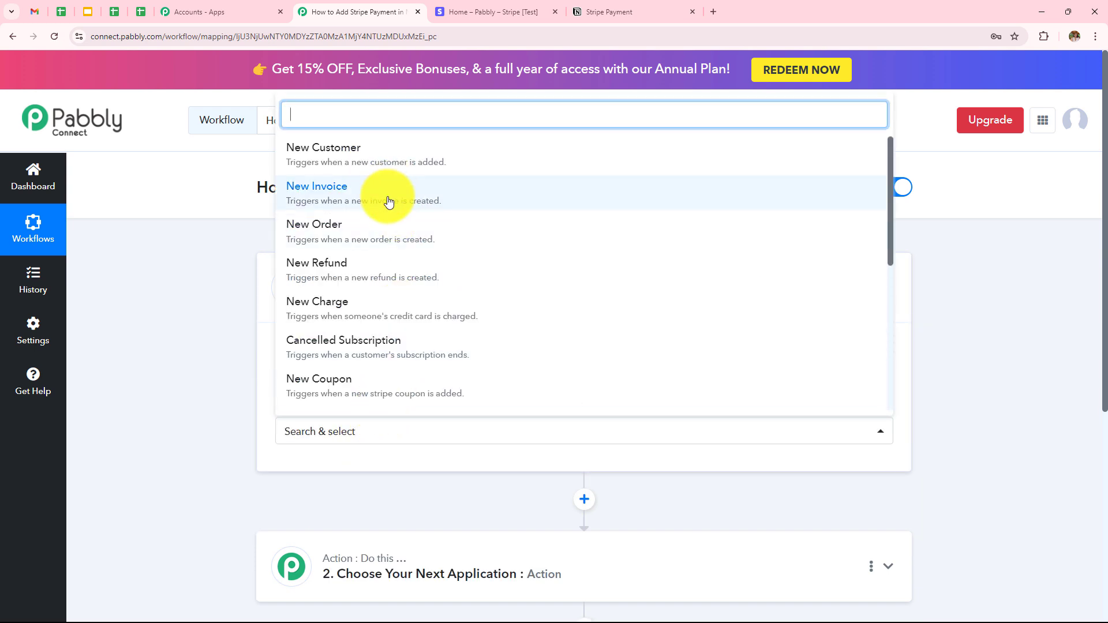
left_click(369, 313)
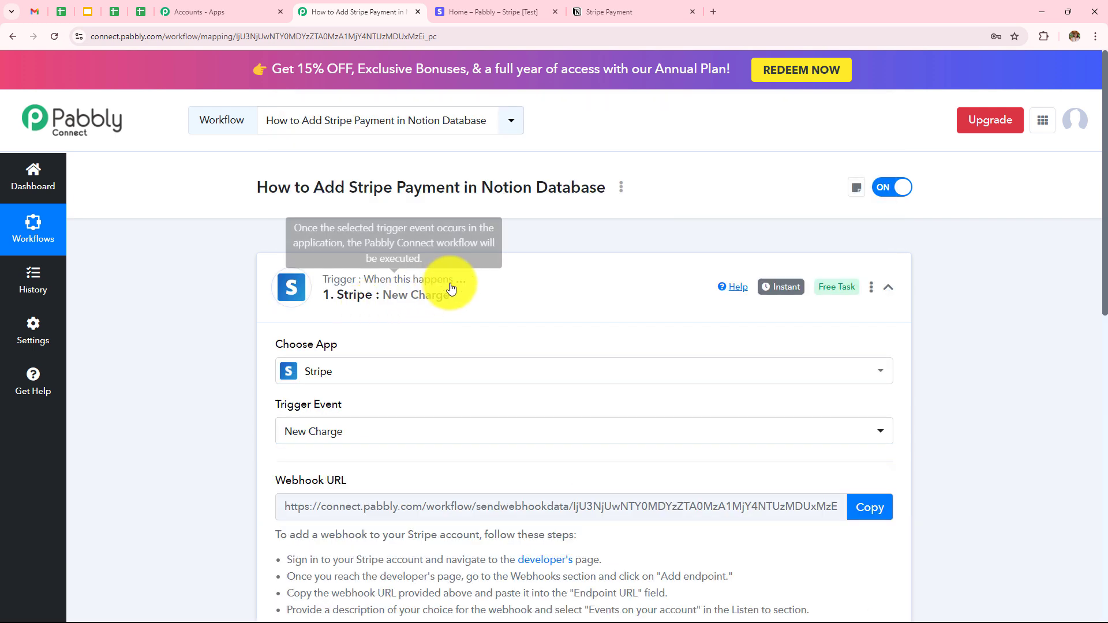
Read the webhook setup instructions under the trigger, then switch to the Stripe test dashboard
scroll(449, 282, "down", 1)
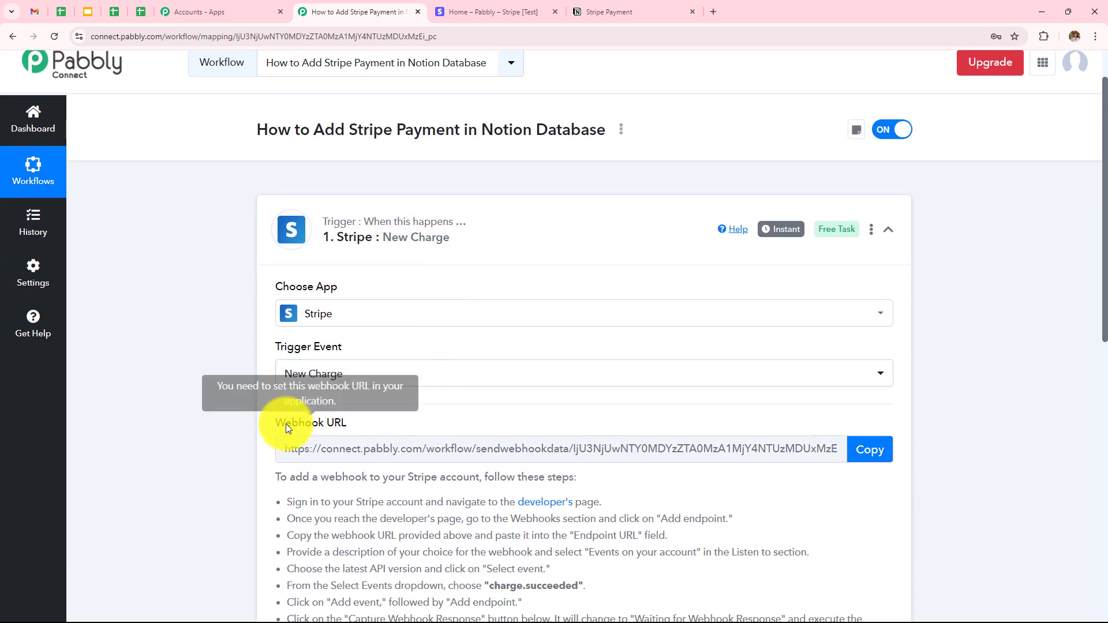
scroll(712, 266, "down", 3)
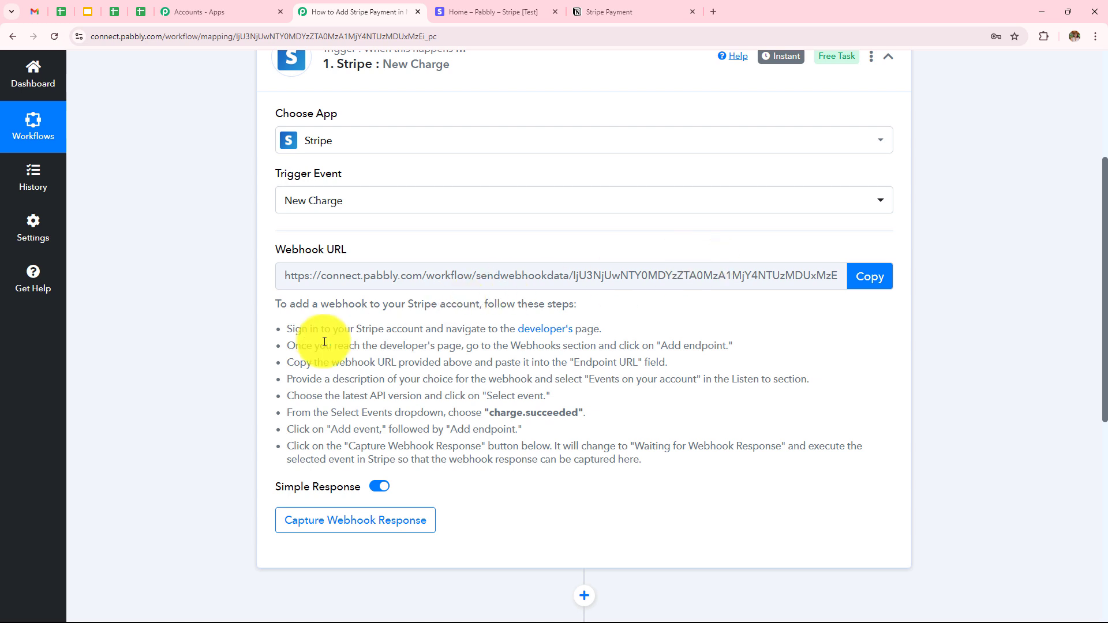
left_click_drag(277, 324, 744, 453)
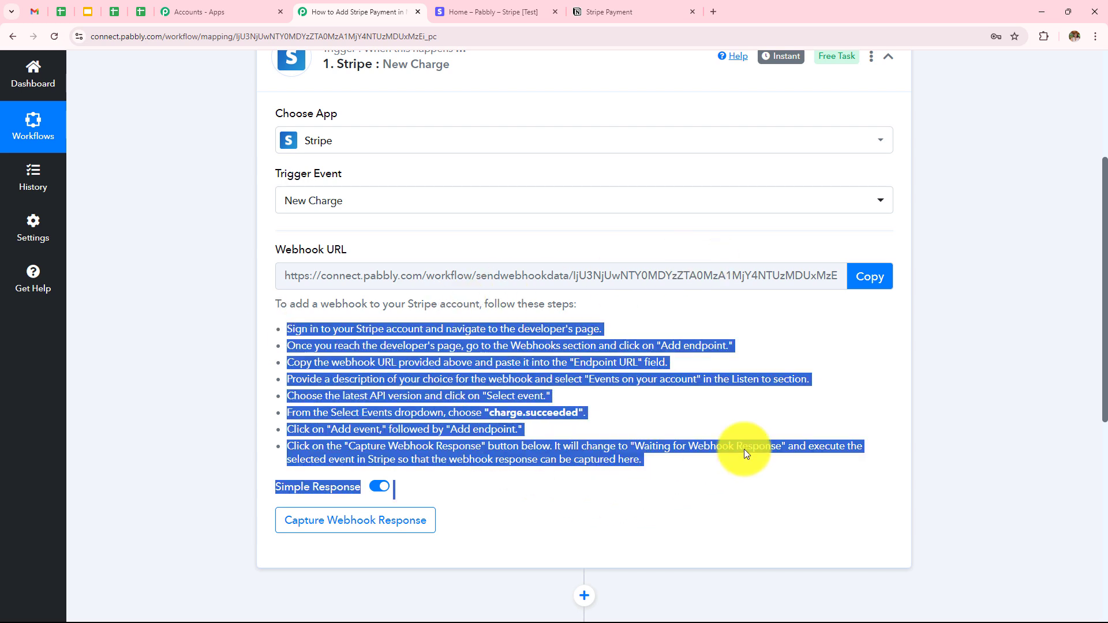
left_click(952, 350)
scroll(951, 352, "up", 1)
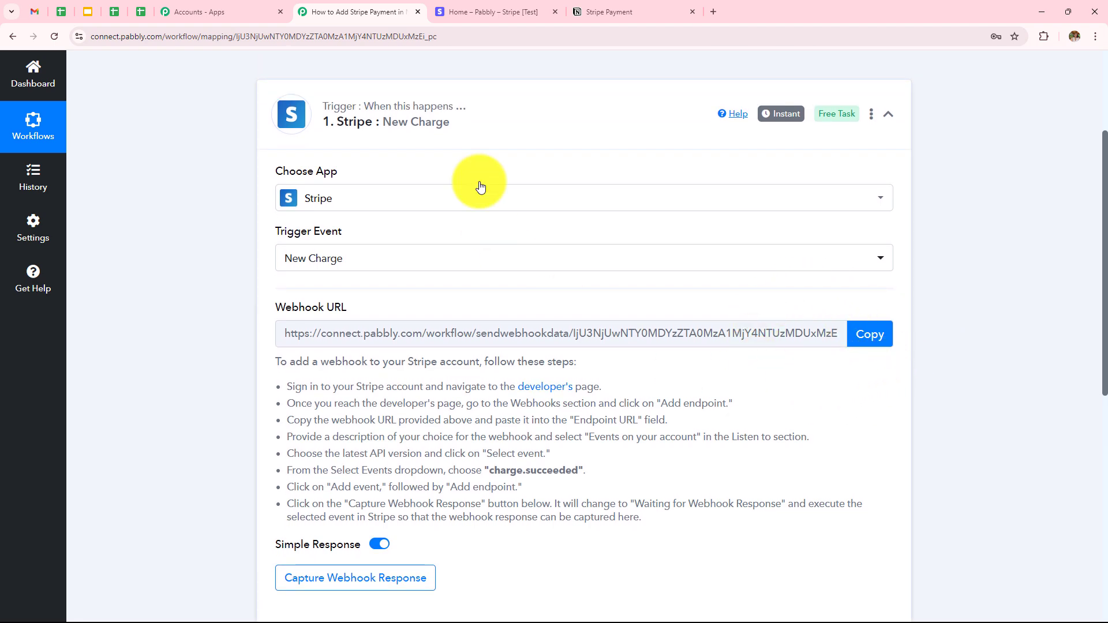
left_click(503, 13)
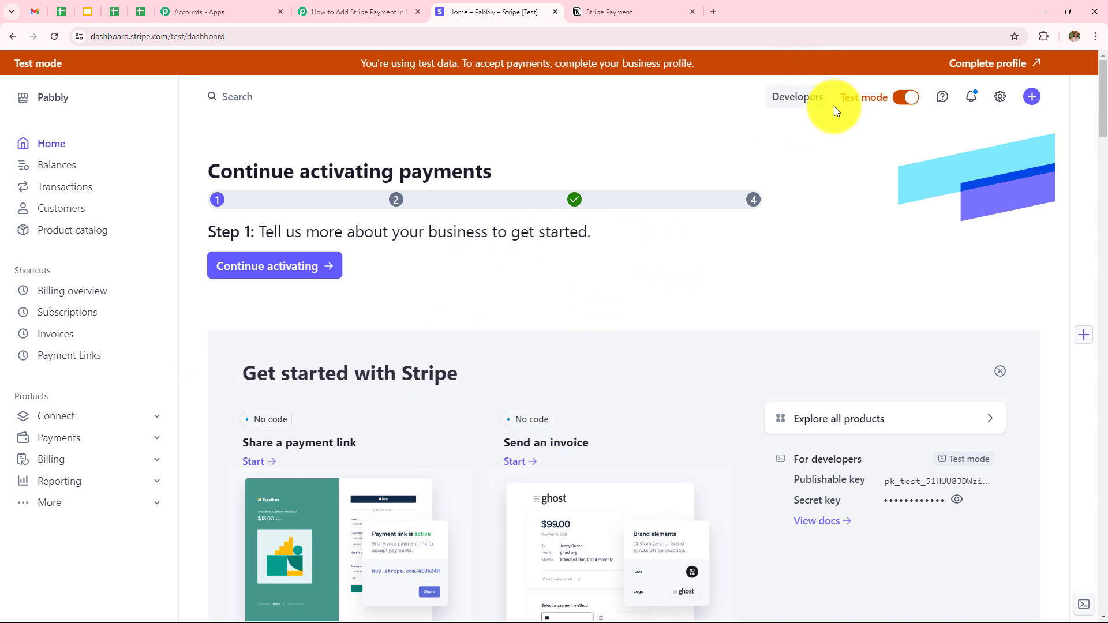
Start a new Stripe webhook endpoint with the copied Pabbly webhook URL and latest API version 2024-06-20
left_click(803, 107)
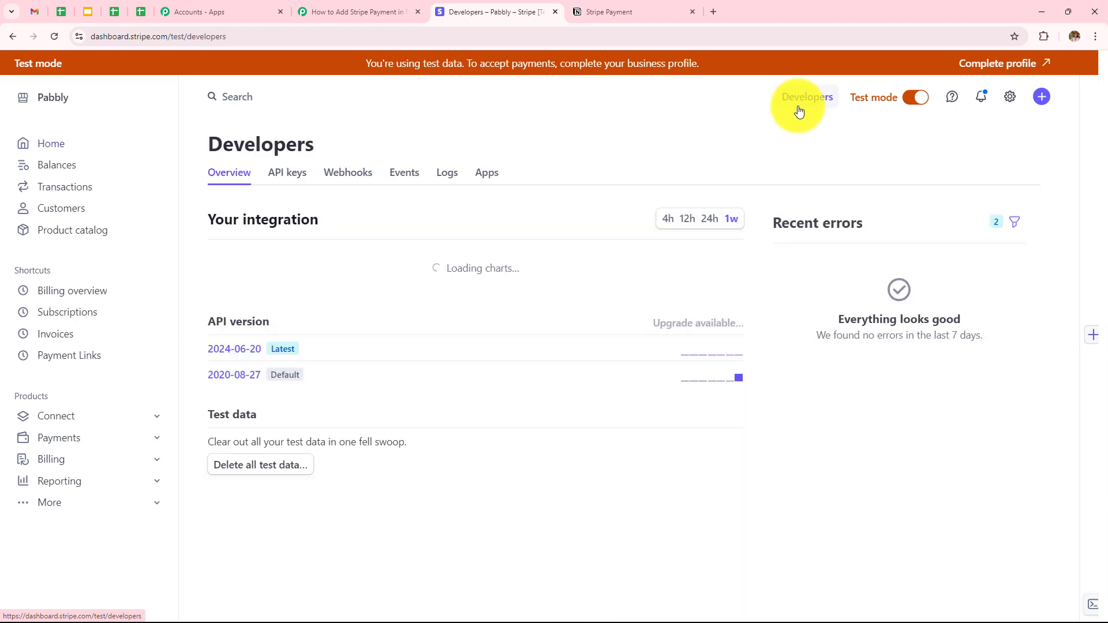
left_click(344, 187)
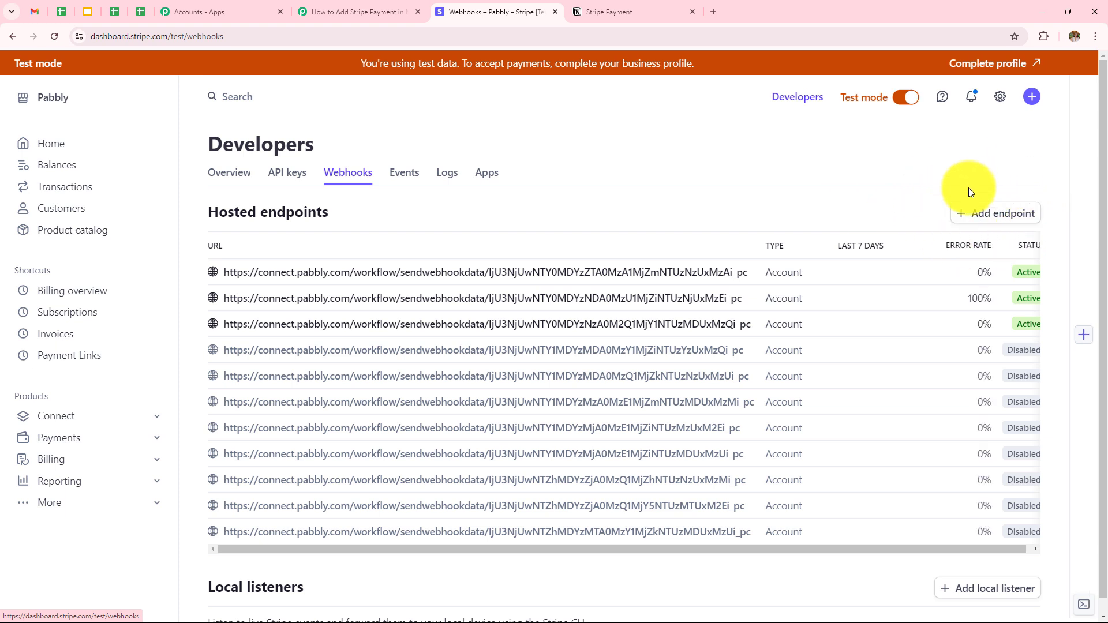
left_click(989, 222)
left_click(109, 287)
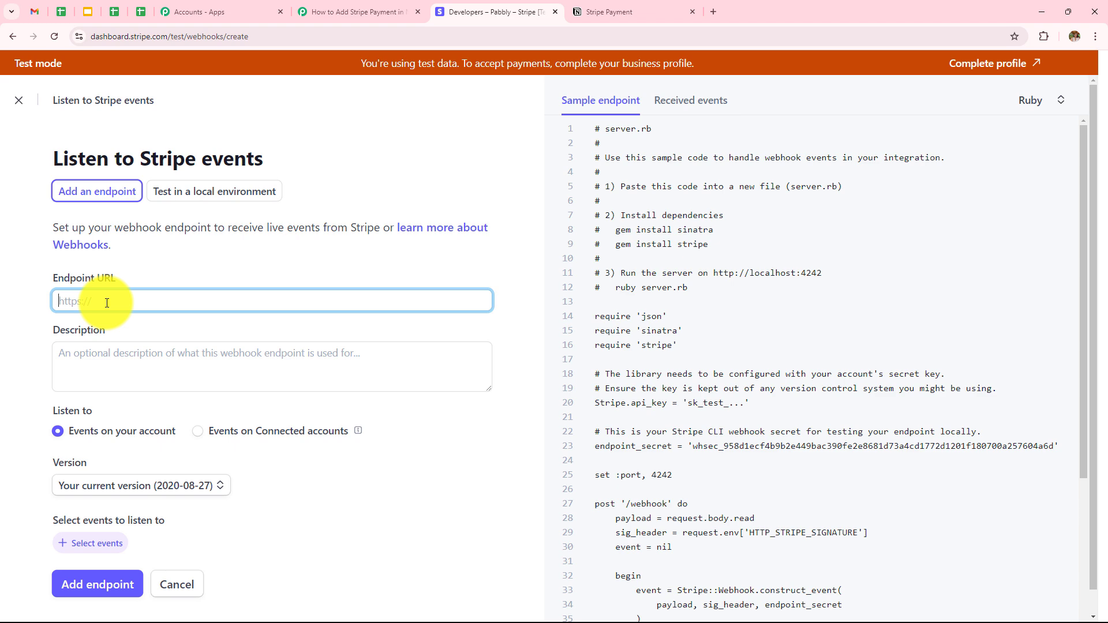
left_click(331, 12)
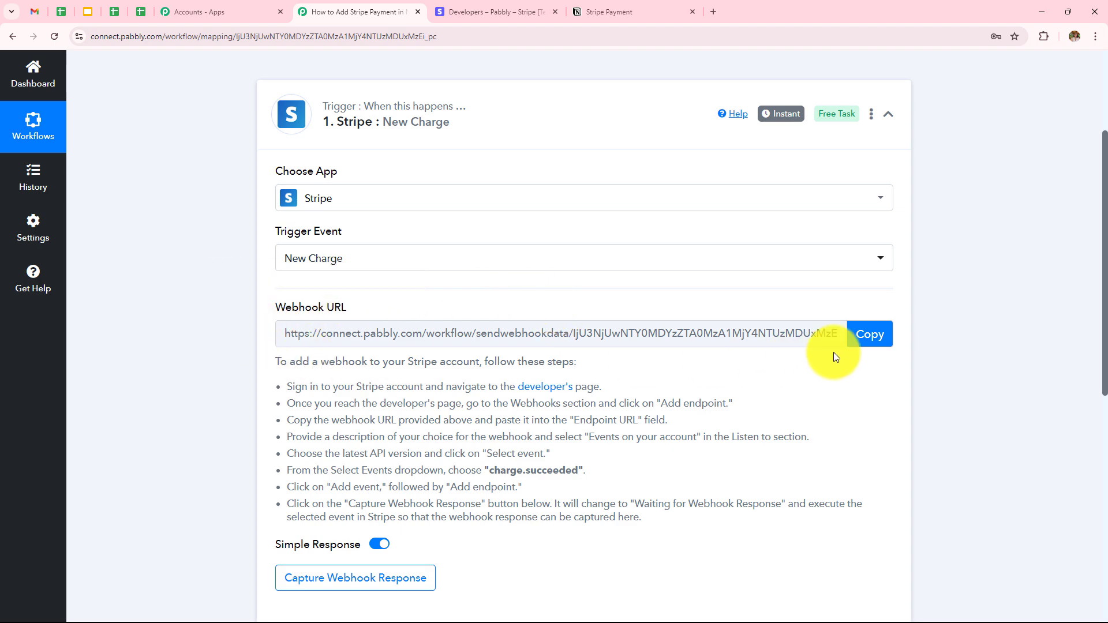
left_click(861, 346)
left_click(490, 11)
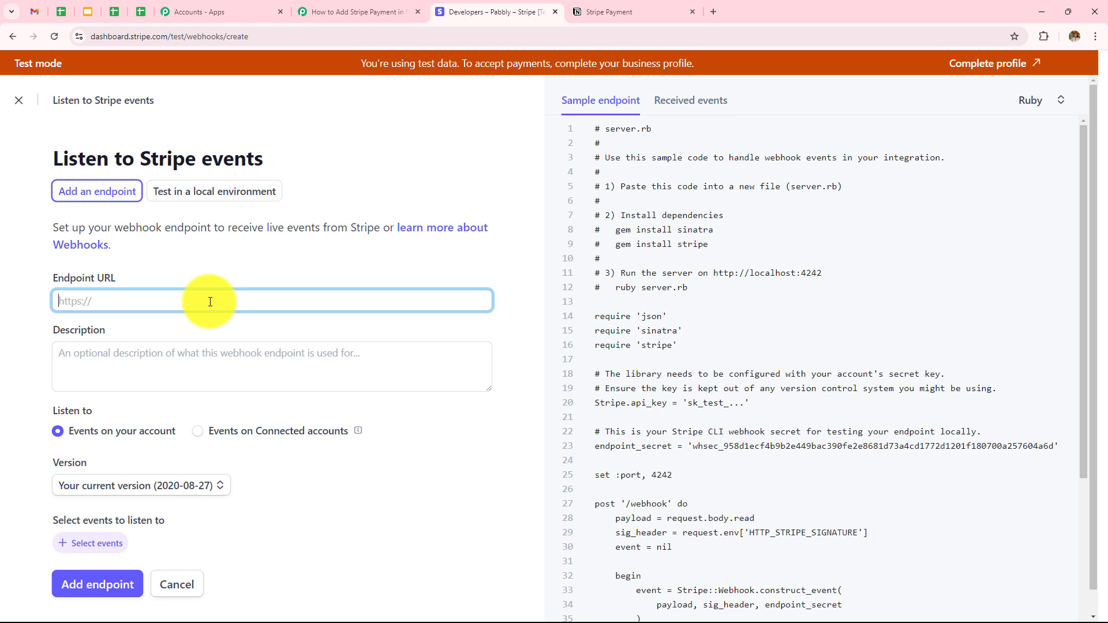
key("ctrl+v")
double_click(128, 331)
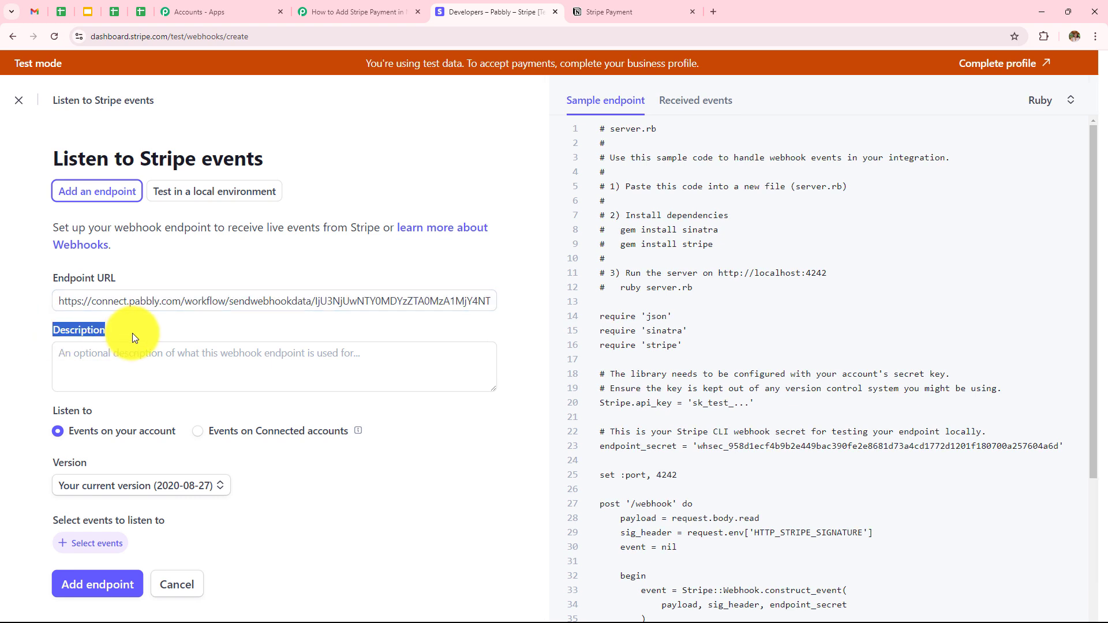
left_click(133, 334)
scroll(146, 358, "down", 1)
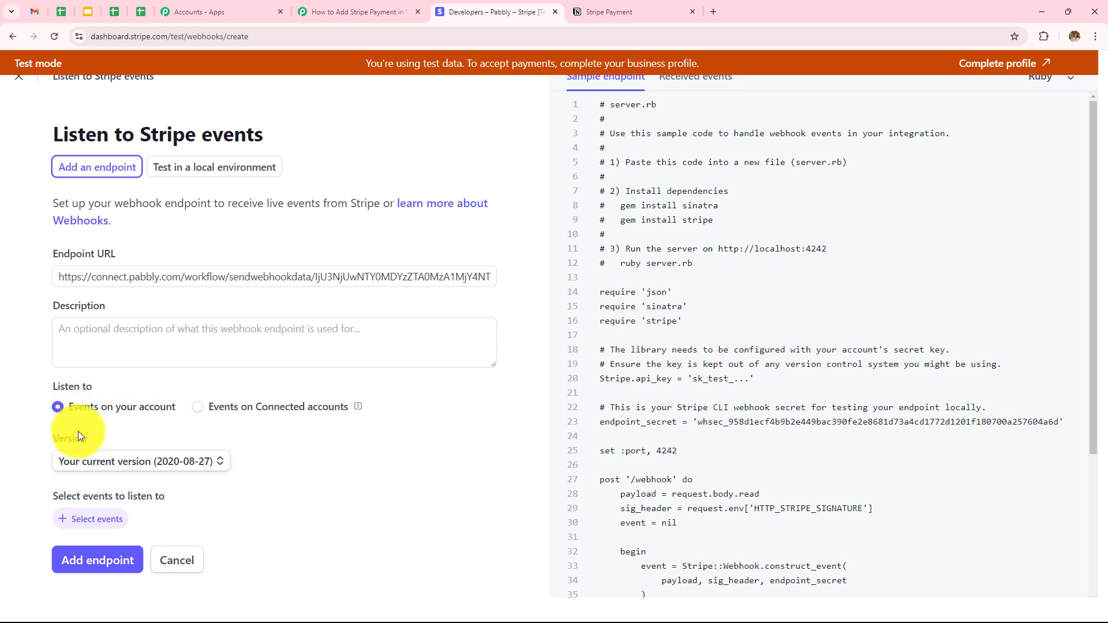
left_click(113, 464)
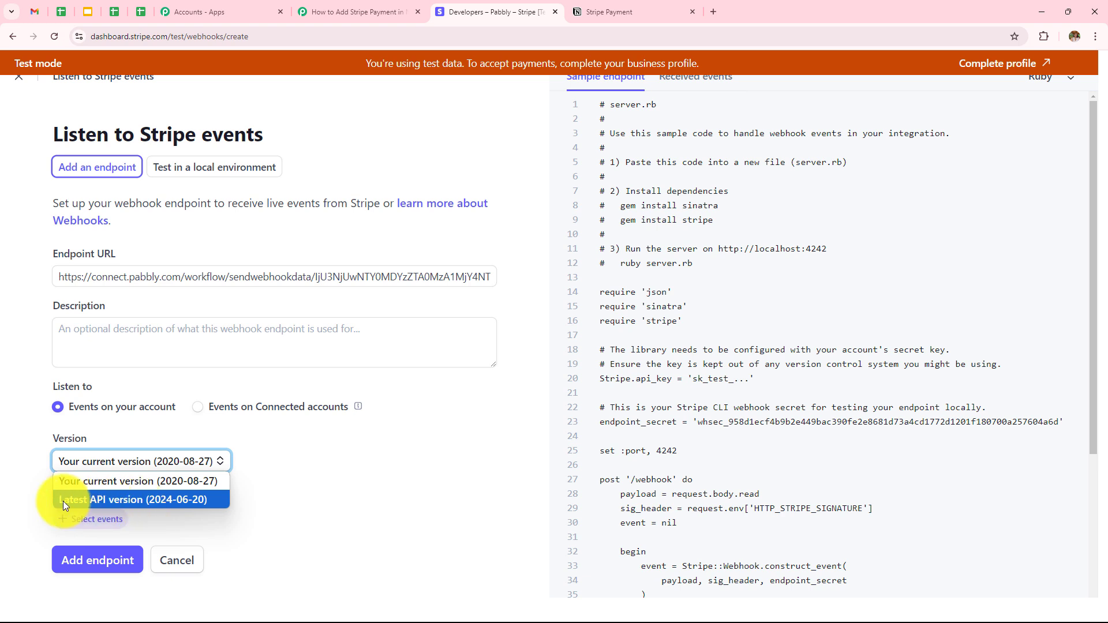
left_click(134, 499)
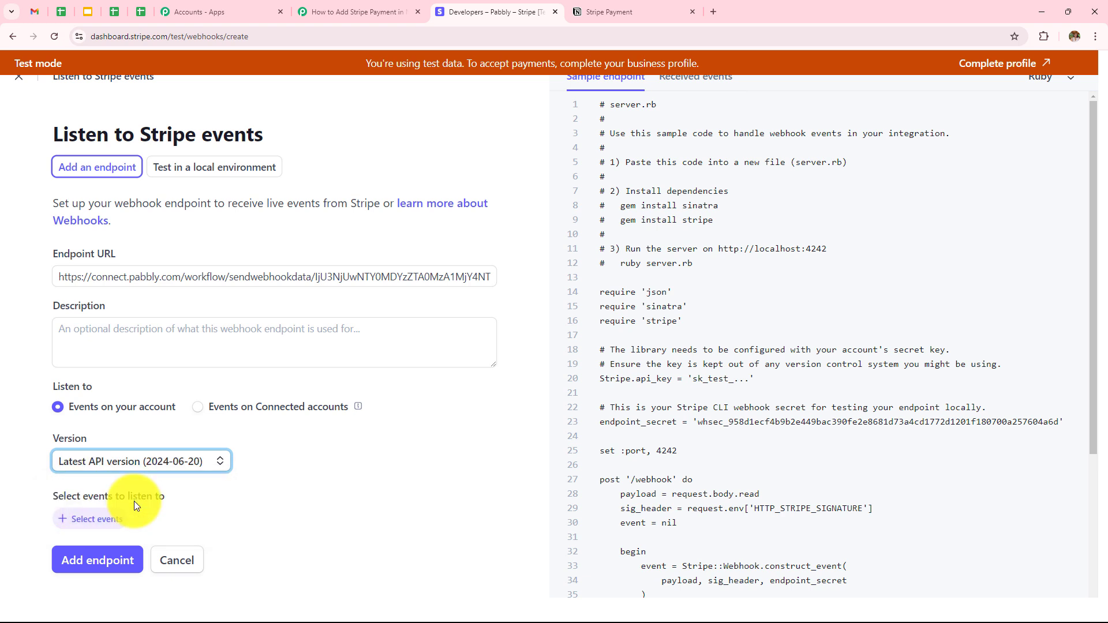
Select the charge.succeeded event, as Pabbly's instructions require, and add the endpoint
left_click(91, 527)
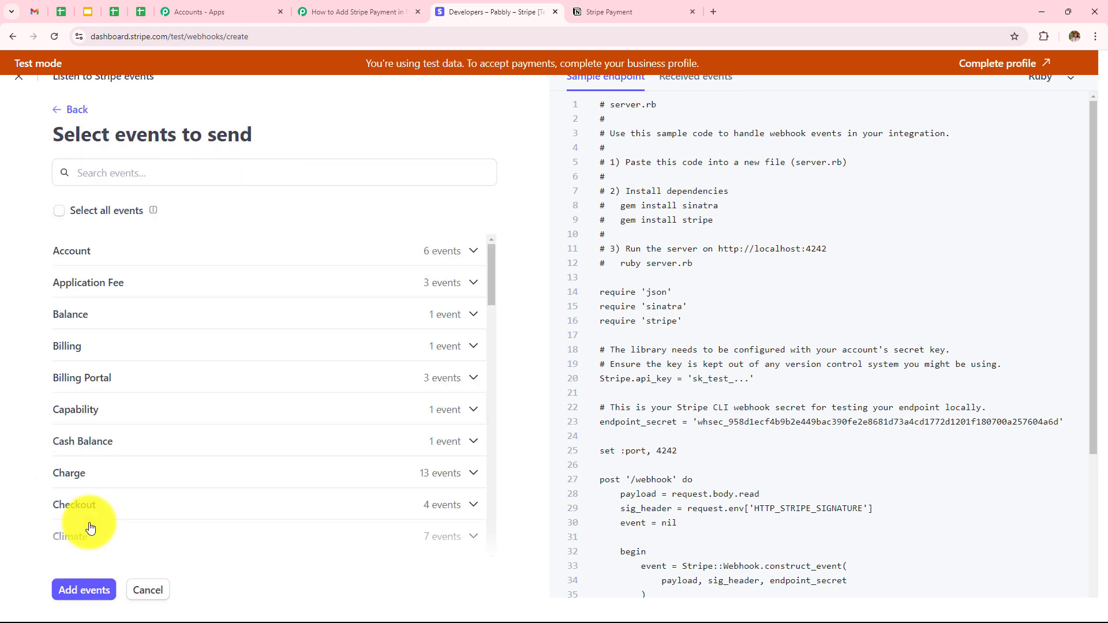
left_click(352, 11)
scroll(484, 402, "down", 1)
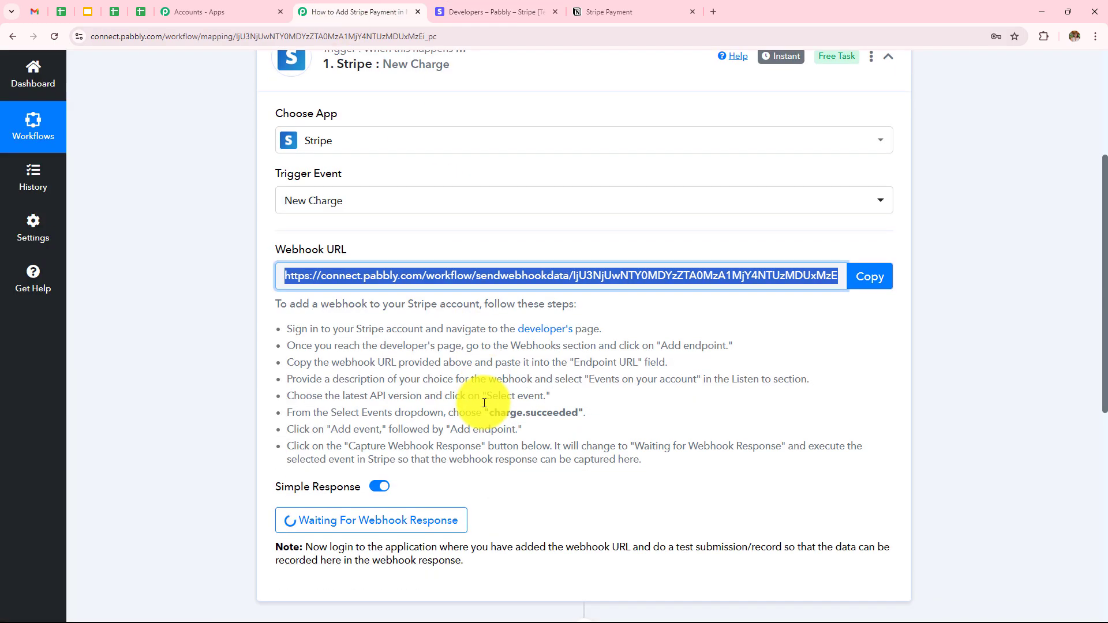
left_click_drag(287, 414, 471, 417)
left_click_drag(498, 417, 594, 417)
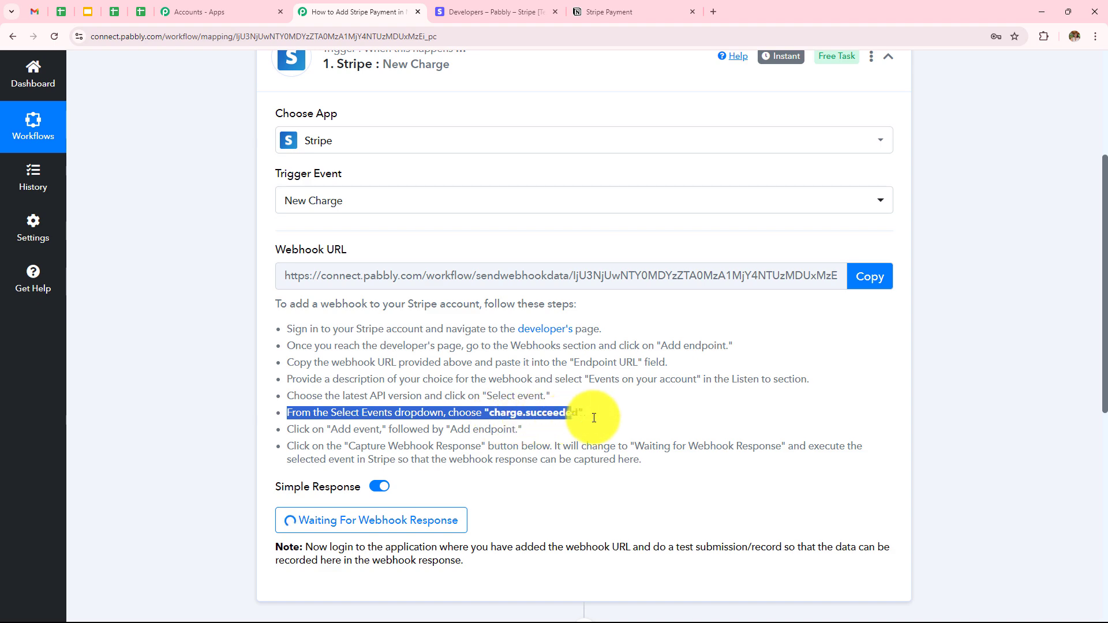
left_click(511, 11)
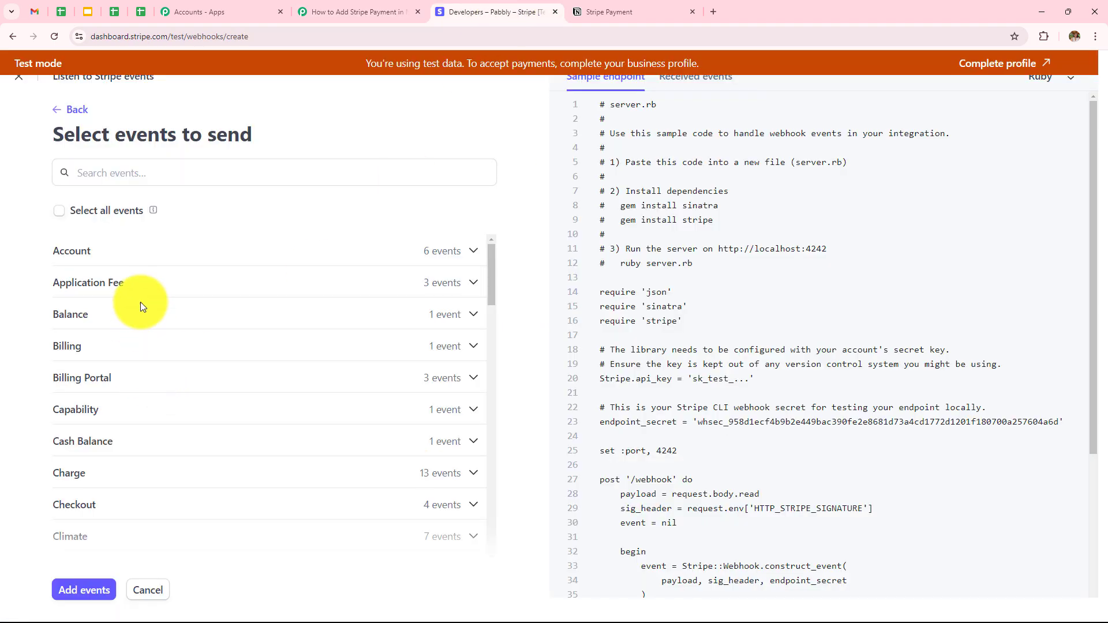
left_click(143, 173)
type("charge ")
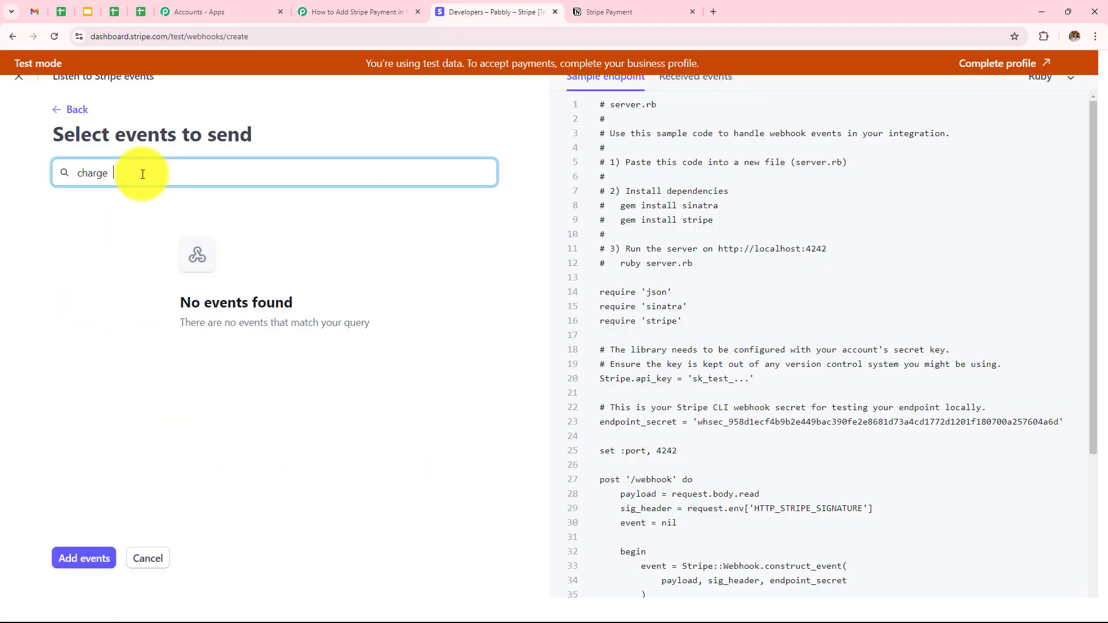
type("s")
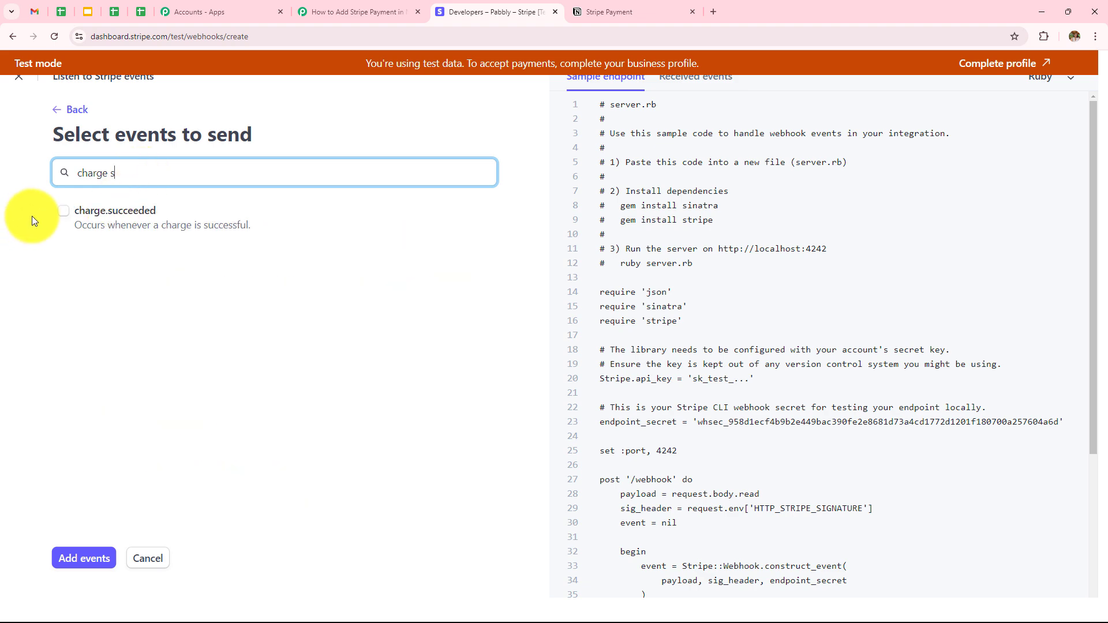
left_click(64, 210)
left_click(91, 563)
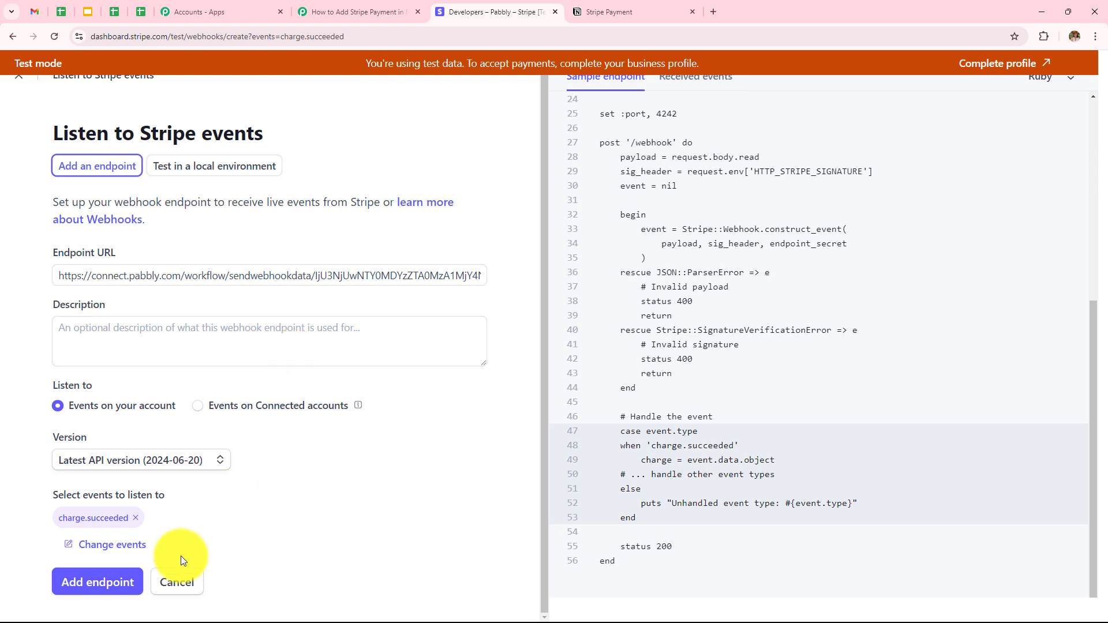
left_click(81, 584)
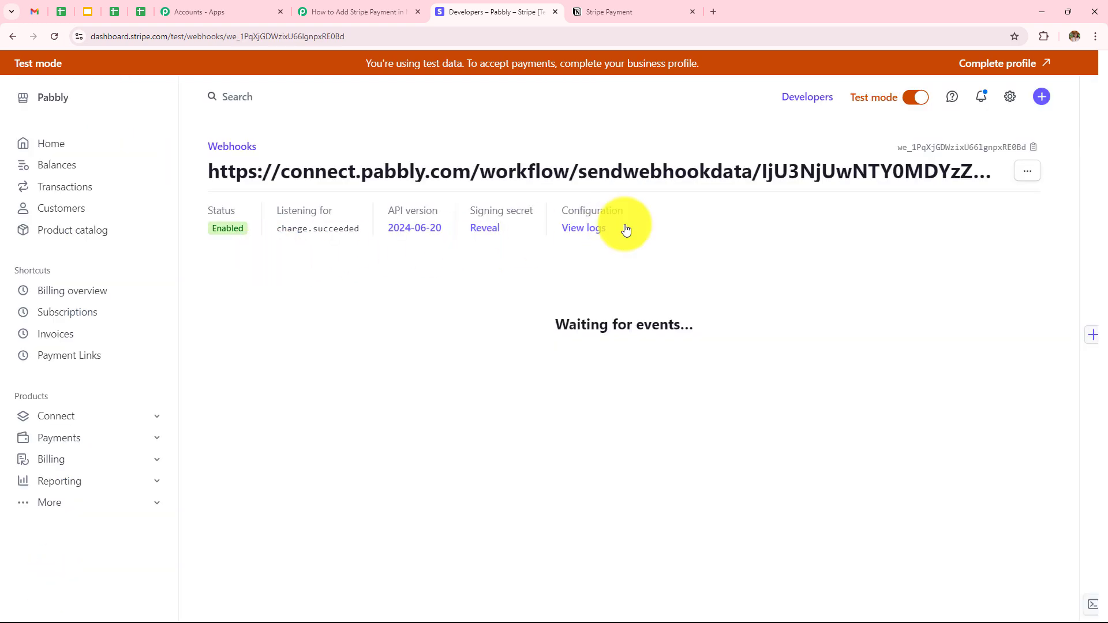
Review Pabbly's Waiting For Webhook Response note about sending a test record, then return to Stripe's webhook page
left_click(384, 11)
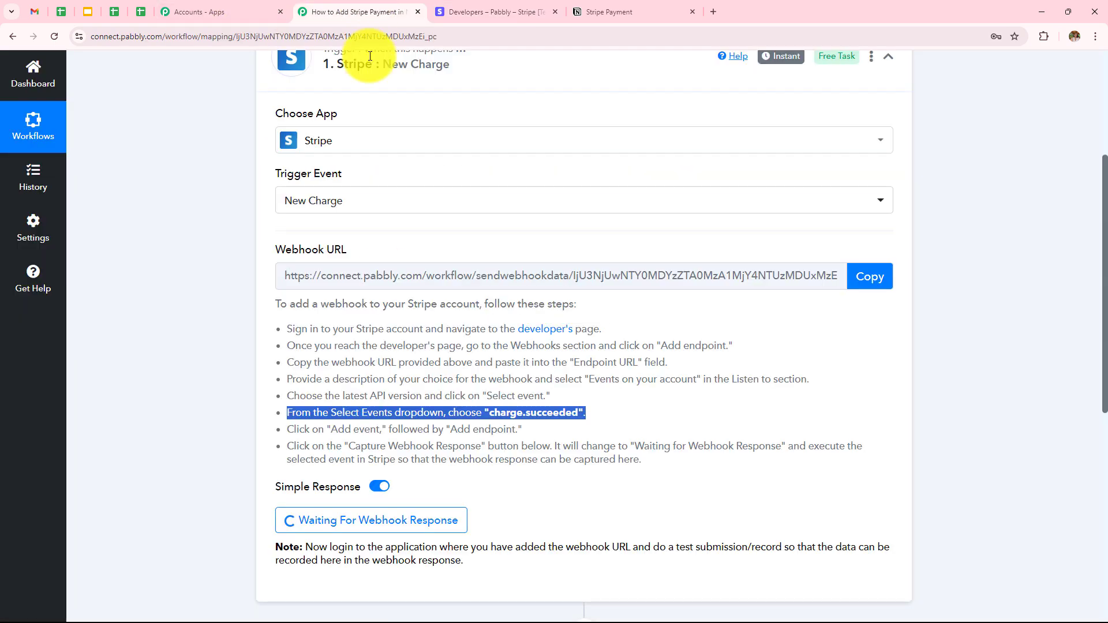
scroll(469, 369, "down", 2)
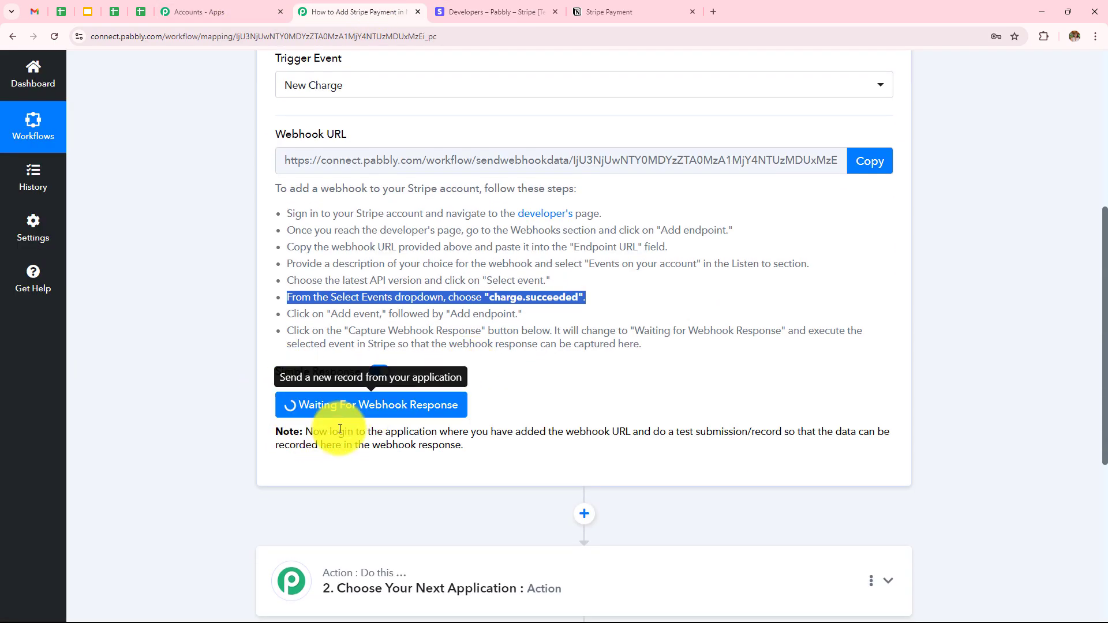
left_click_drag(304, 432, 912, 449)
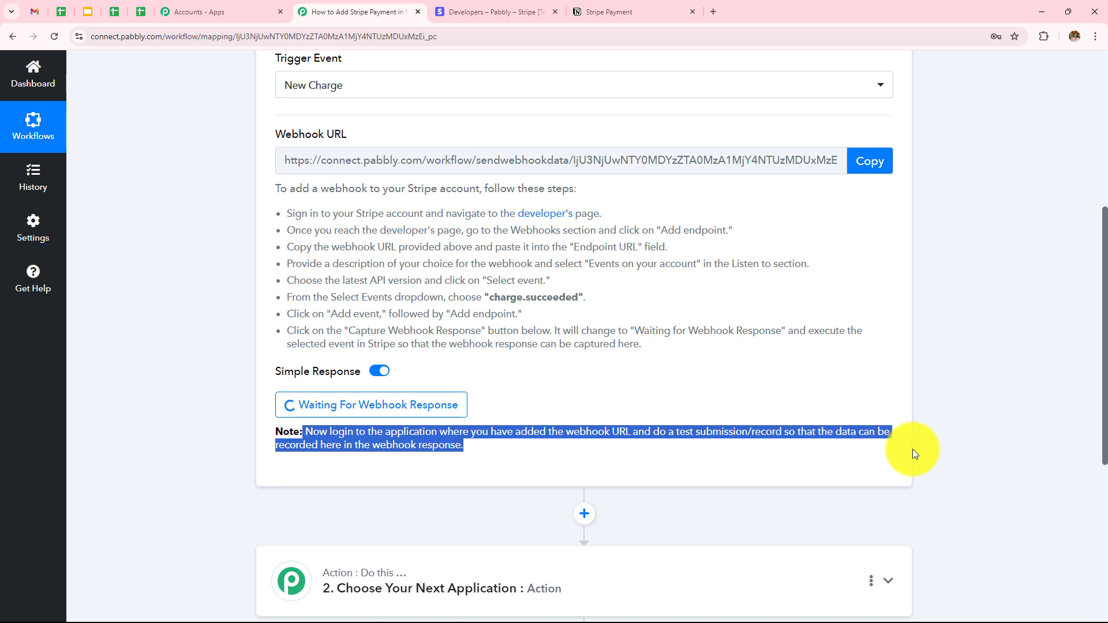
left_click(529, 411)
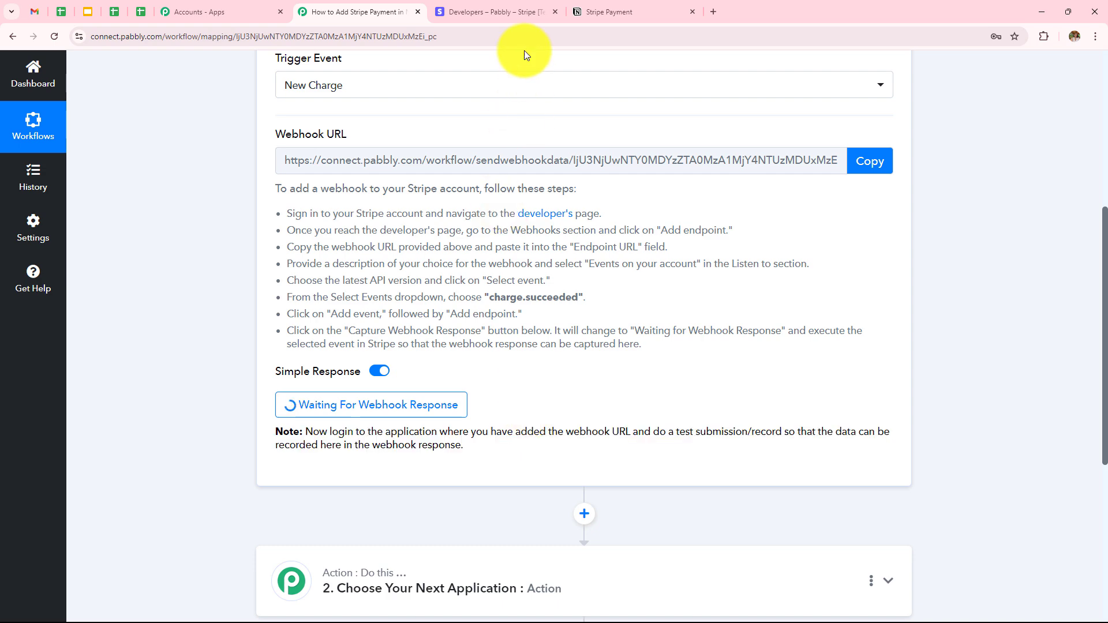
left_click(506, 12)
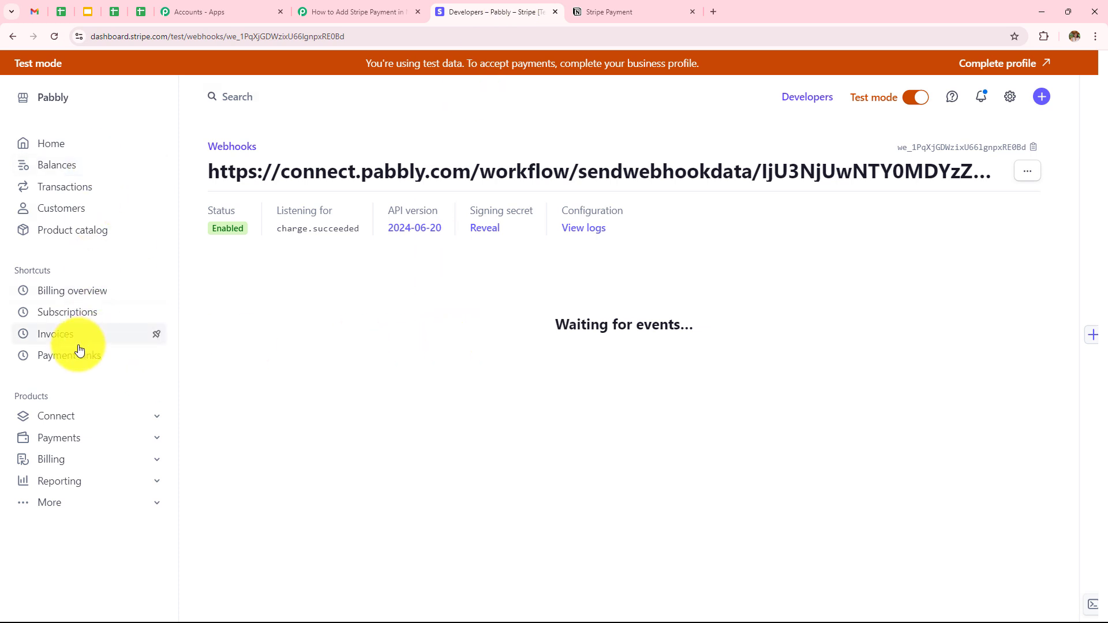
Copy the Haircare payment link URL from Payment Links and paste it into a new tab
left_click(50, 369)
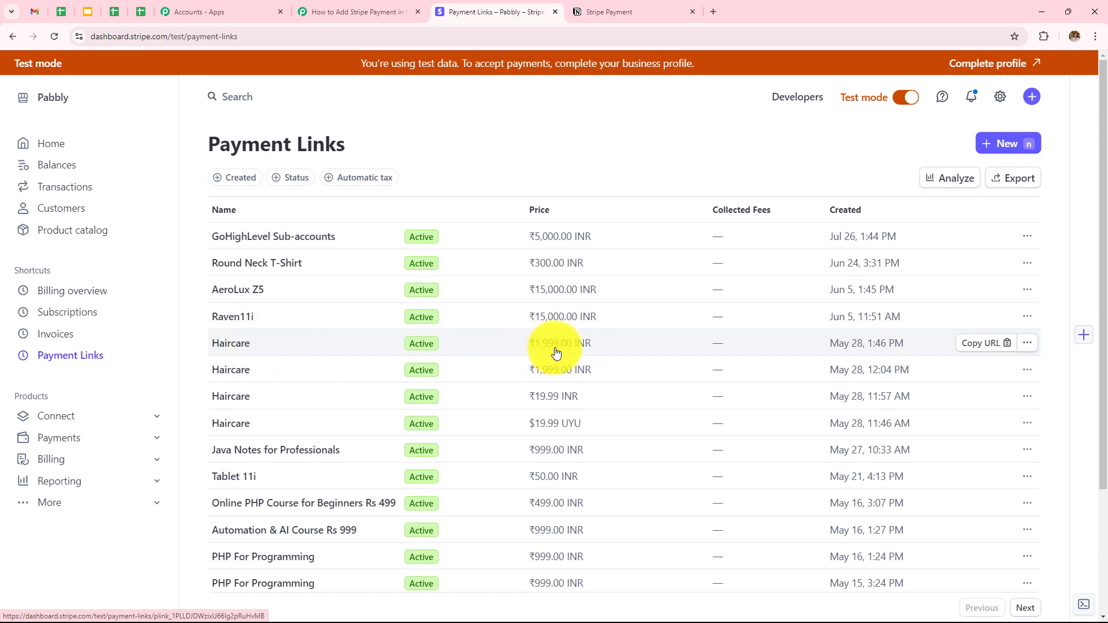
left_click(978, 343)
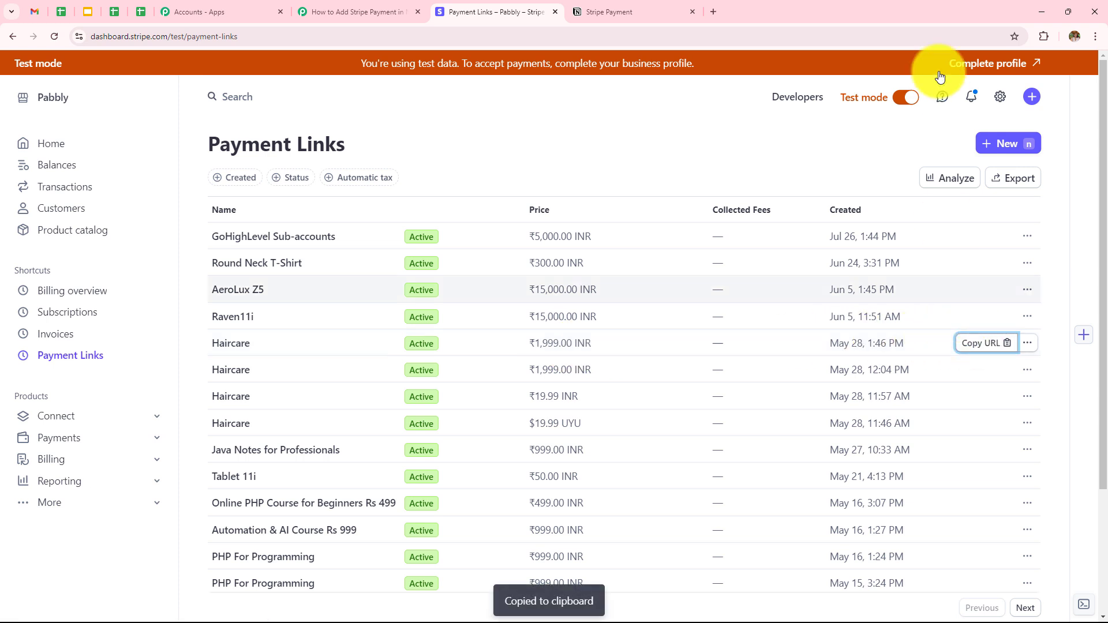
left_click(713, 12)
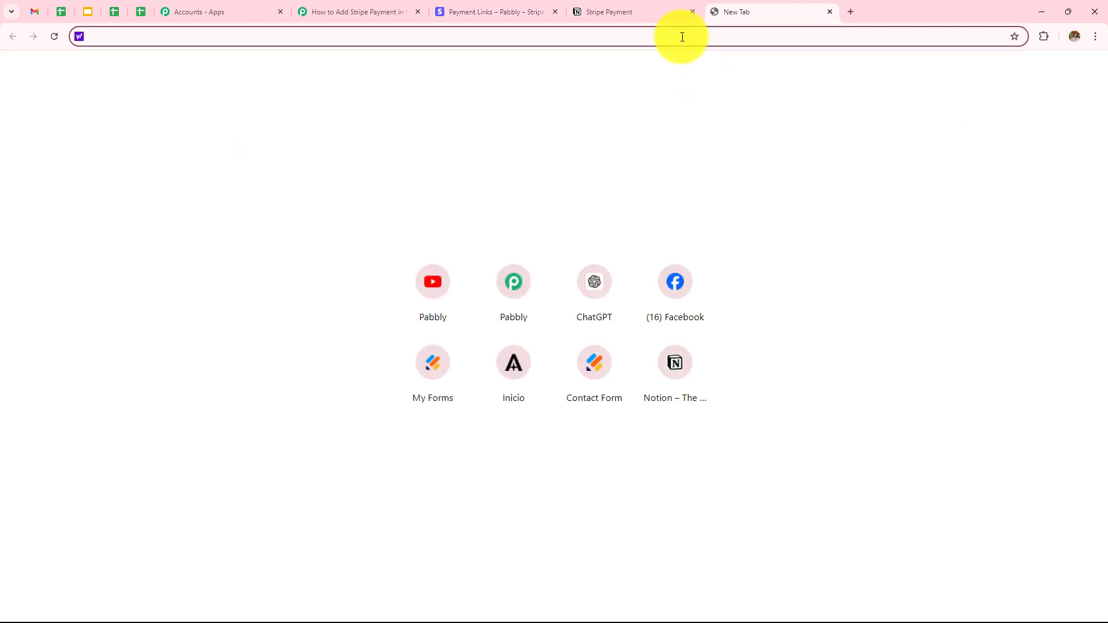
key("ctrl+v")
Fill in the buyer's email, full name, street address 'New Street' with the Bhopal autofill, and phone number
key("Return")
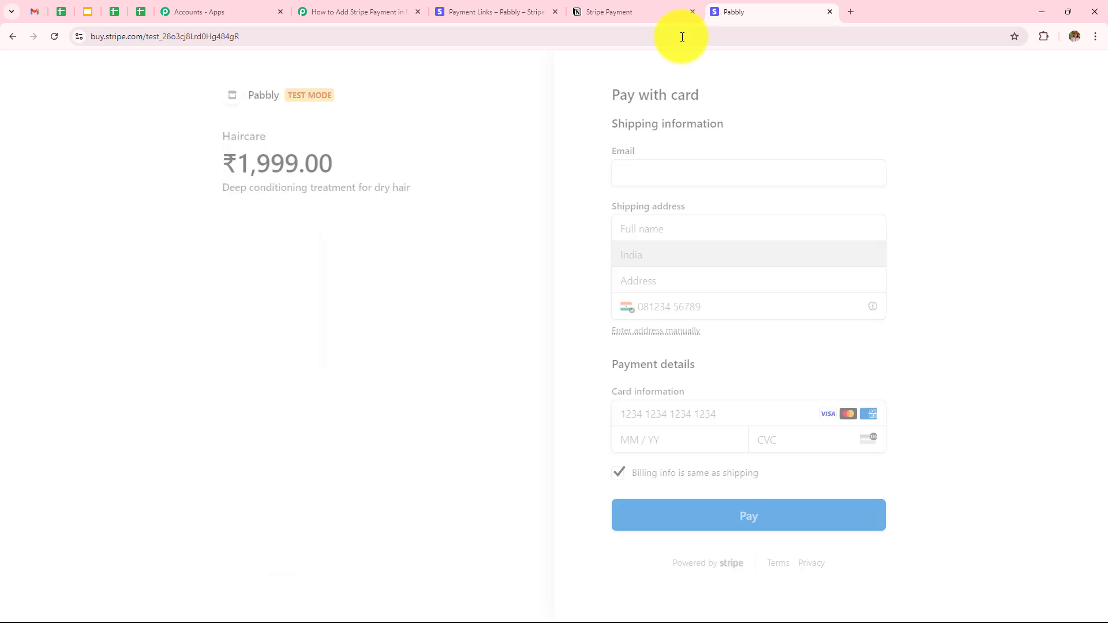
left_click(663, 168)
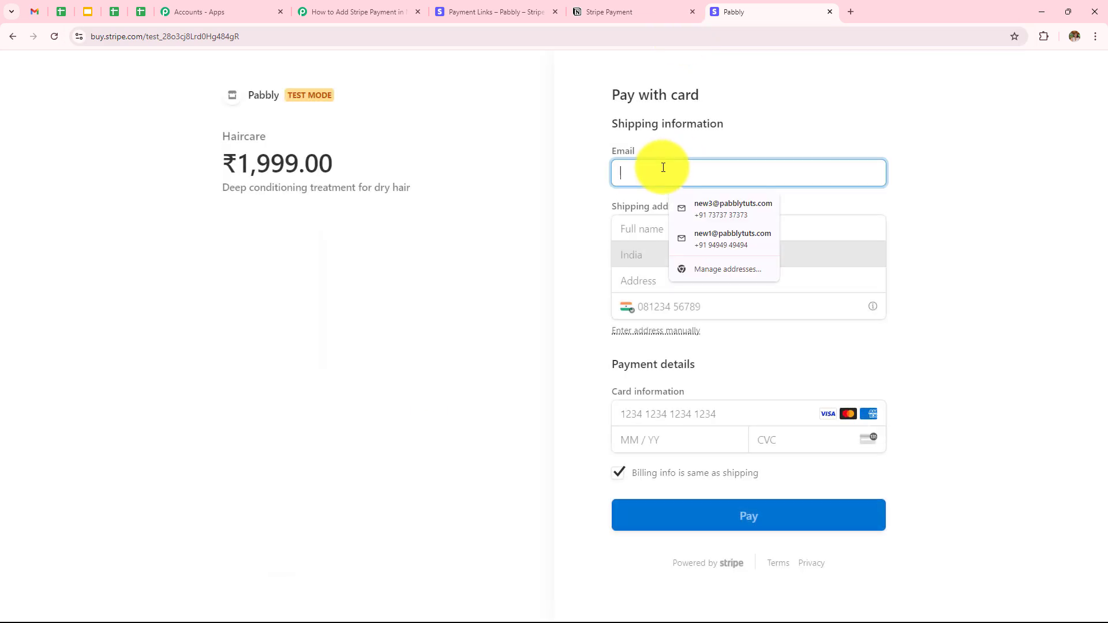
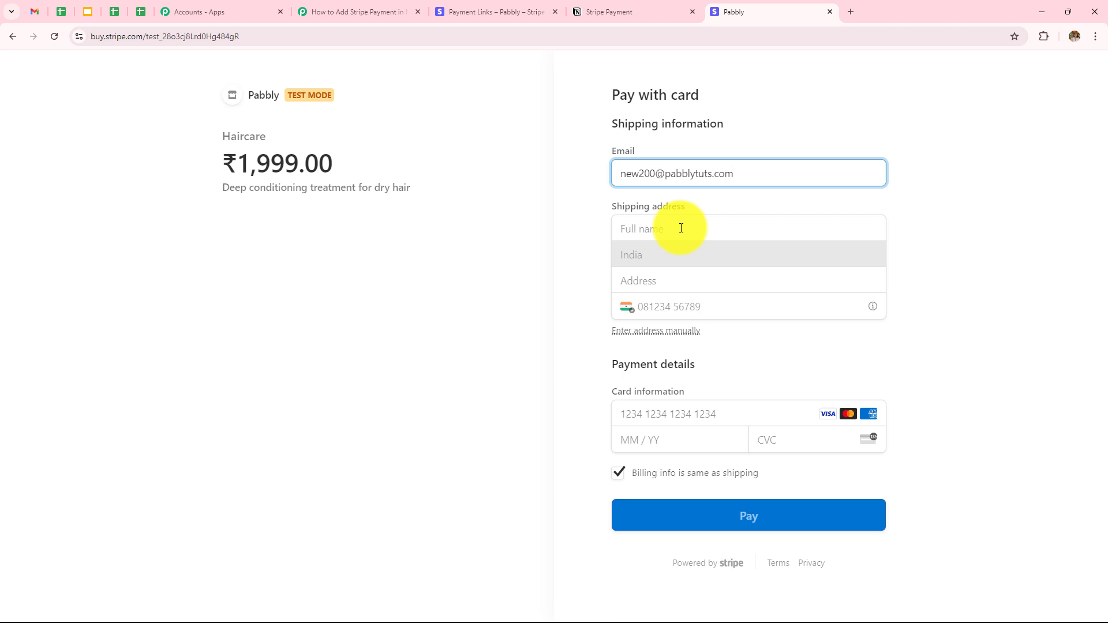
left_click(681, 228)
type("New User")
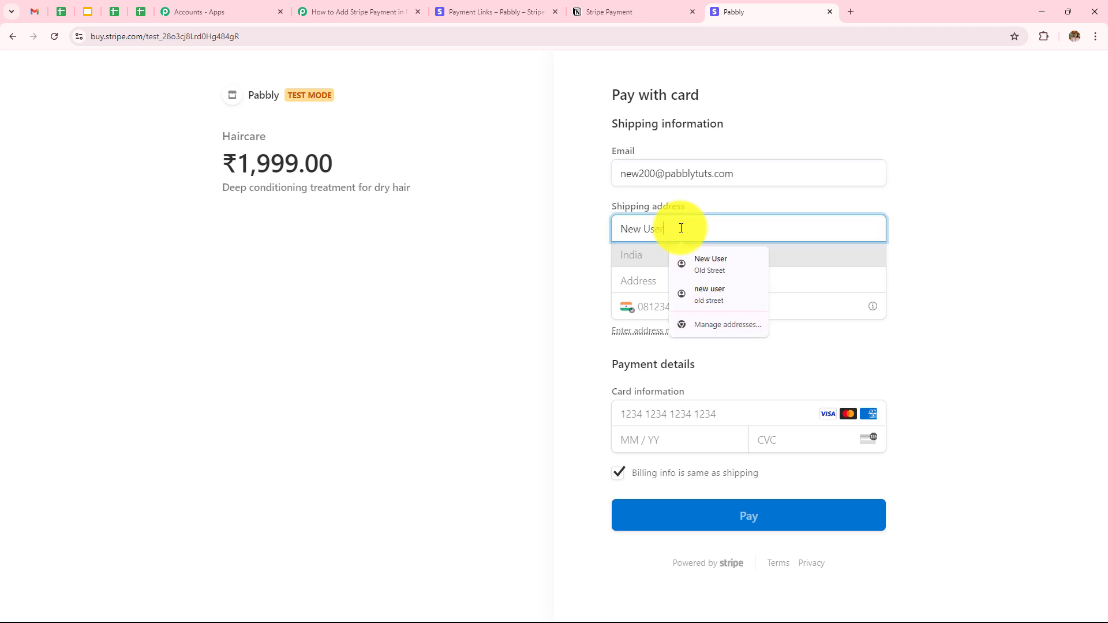
left_click(648, 259)
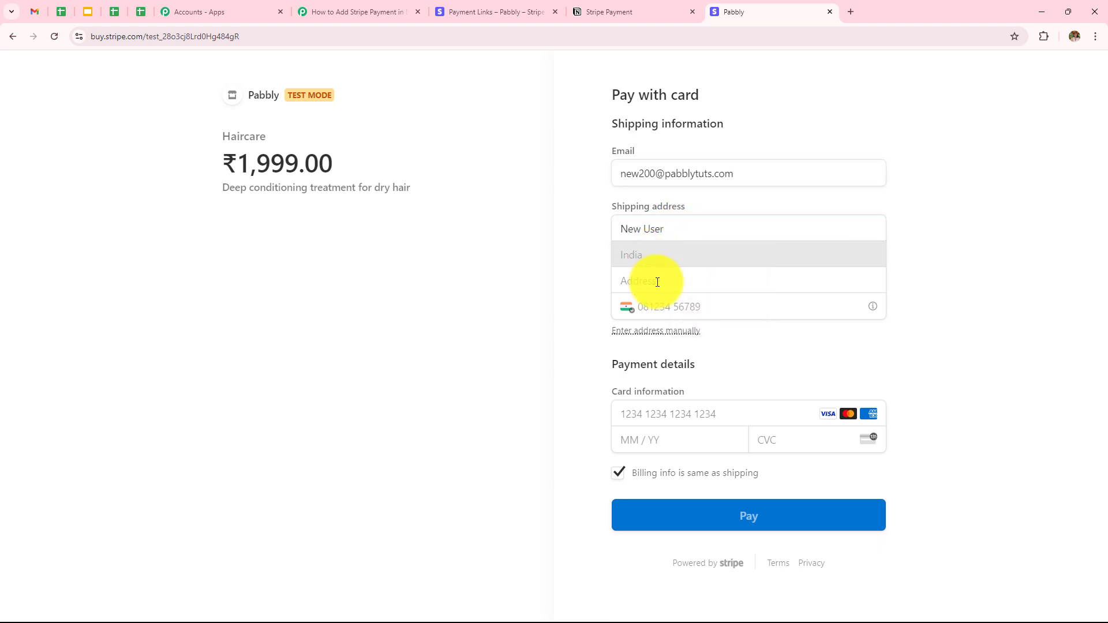
left_click(657, 282)
type("New Street")
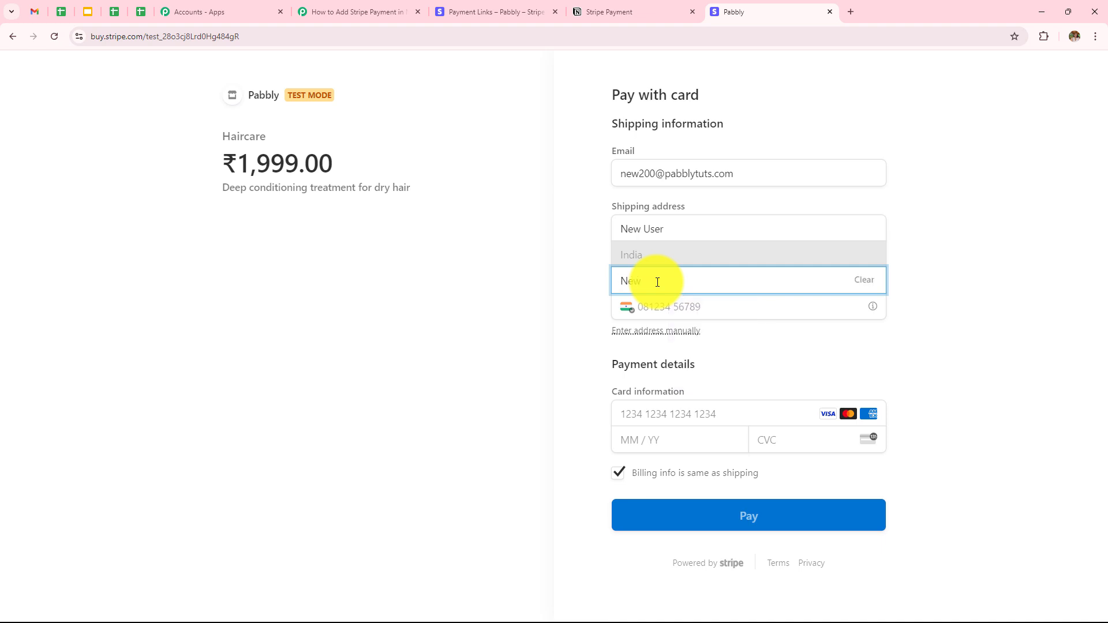
left_click(675, 333)
left_click(703, 368)
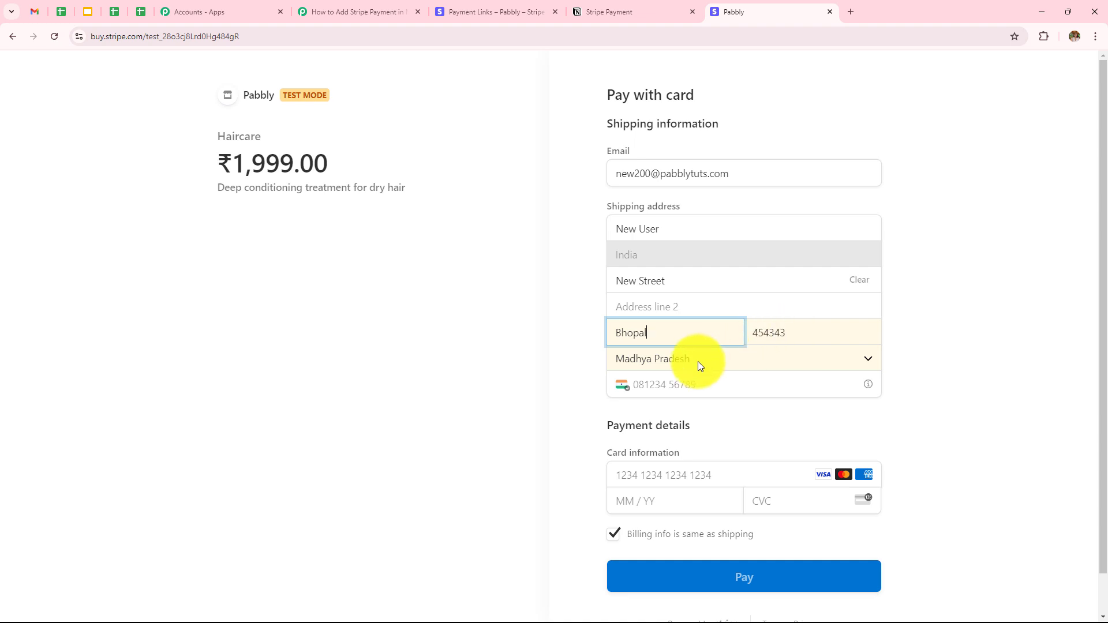
left_click(705, 387)
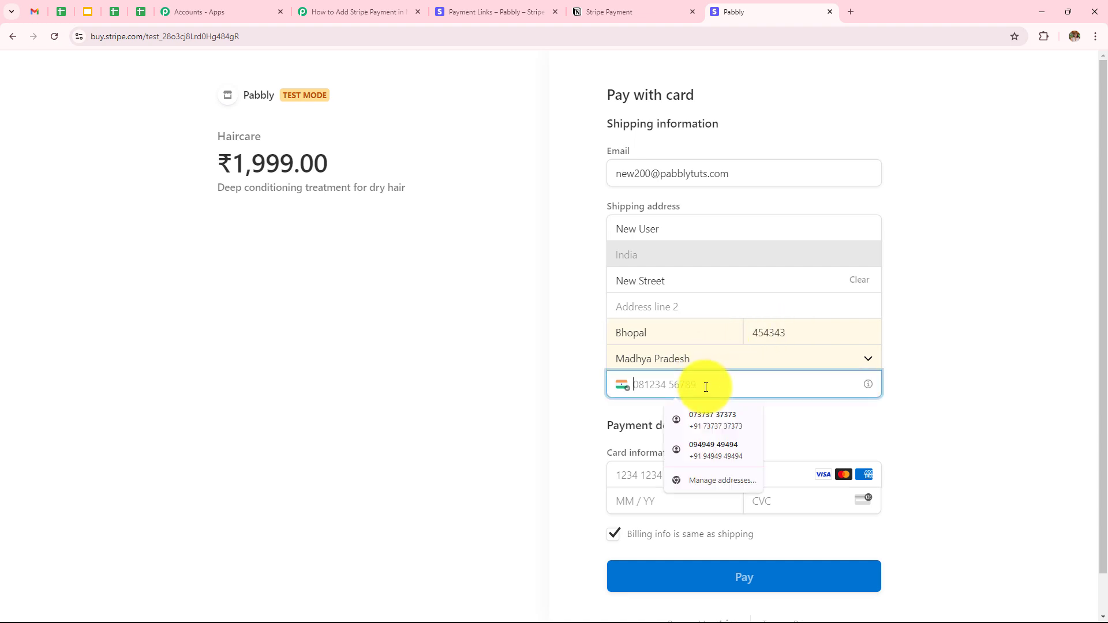
type("9090909090")
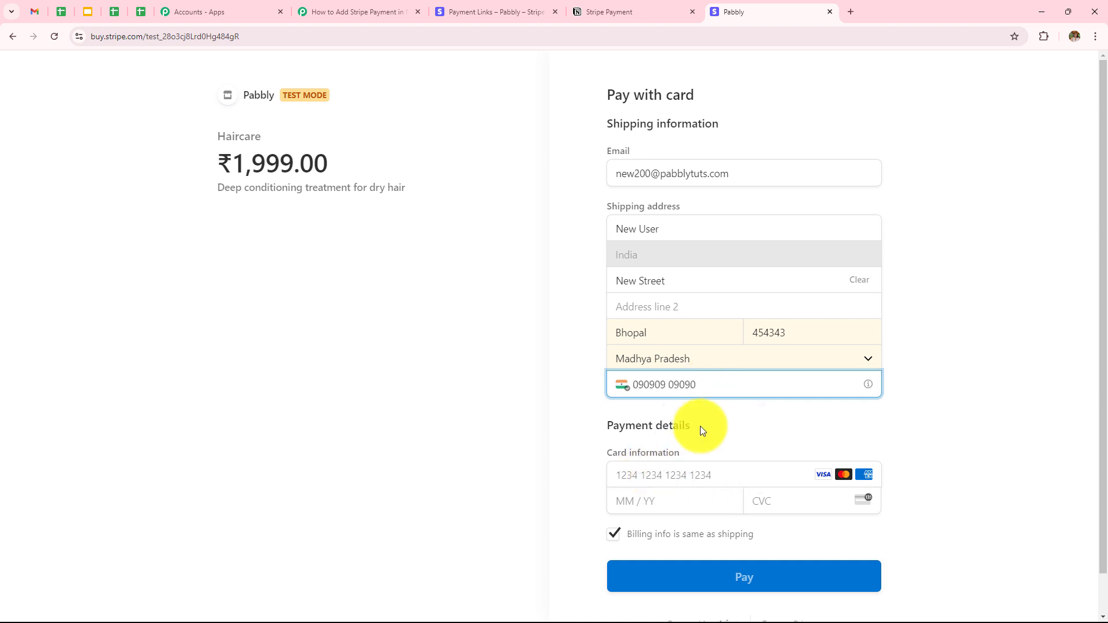
Enter the test card number, expiry and CVC, and pay ₹1,999.00
scroll(695, 427, "down", 1)
left_click(676, 433)
type("4111111111111111")
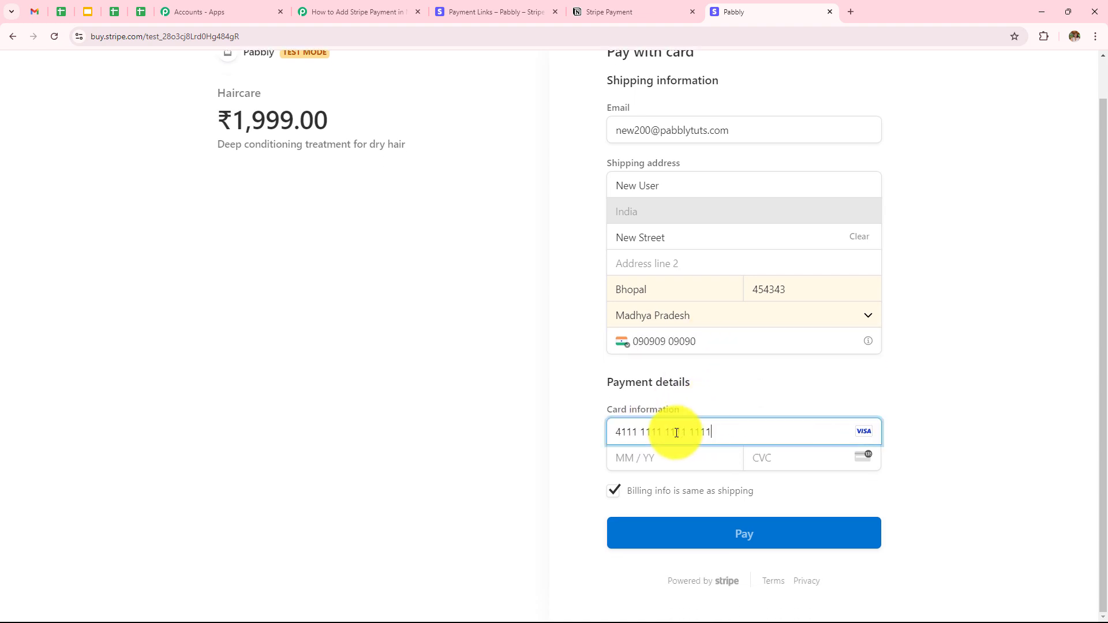
type("0924232")
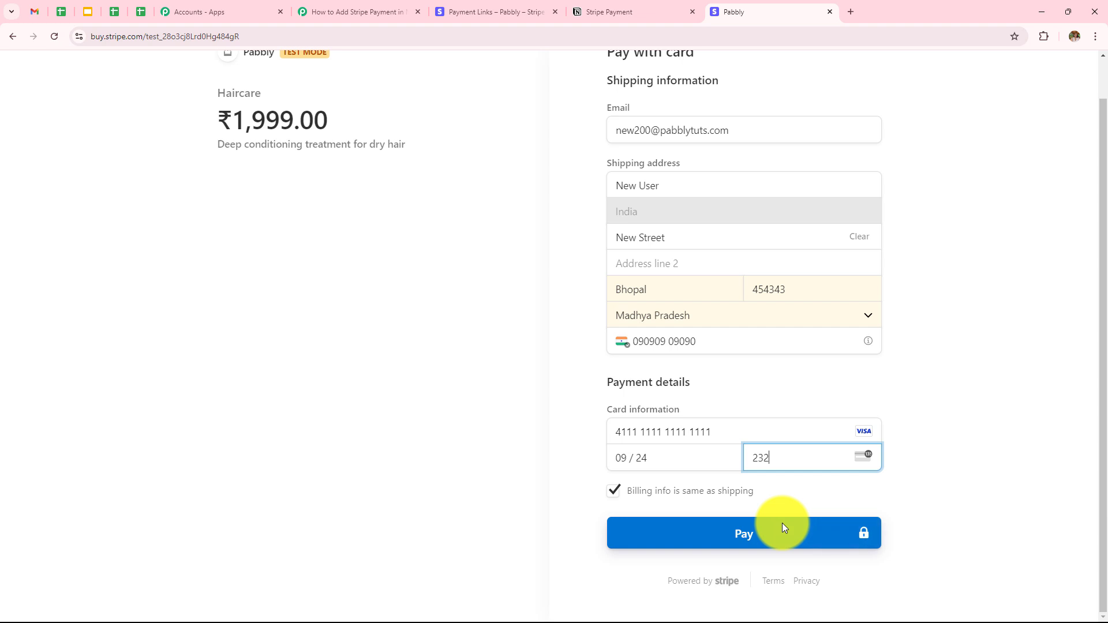
left_click(782, 526)
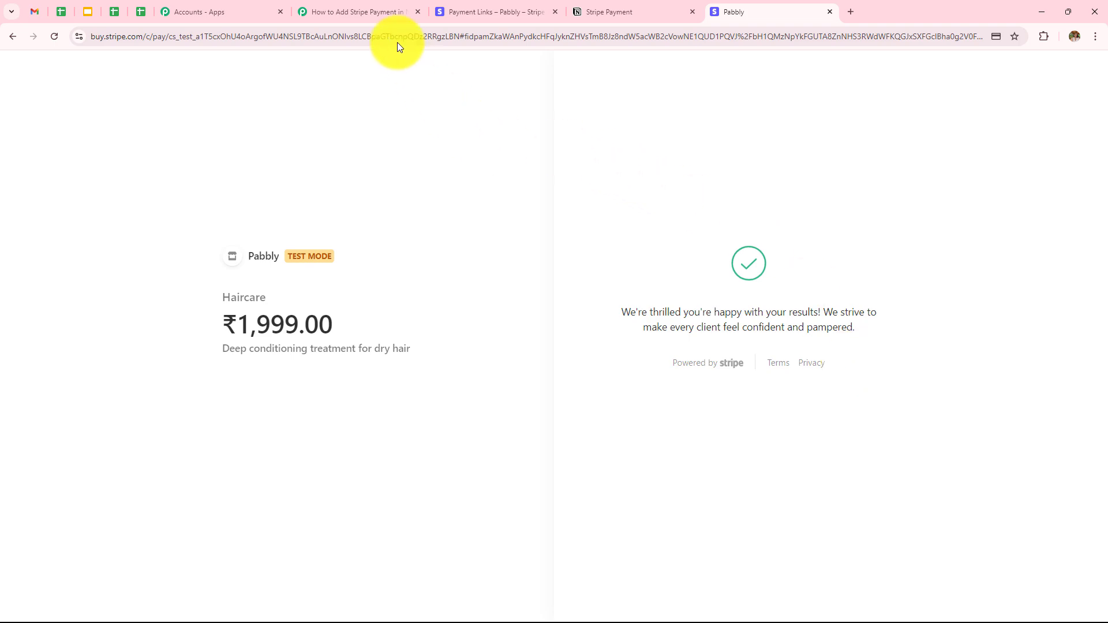
Scroll through Pabbly's Response Received to check the shipping details and the 199900 amount
left_click(357, 12)
scroll(612, 276, "down", 5)
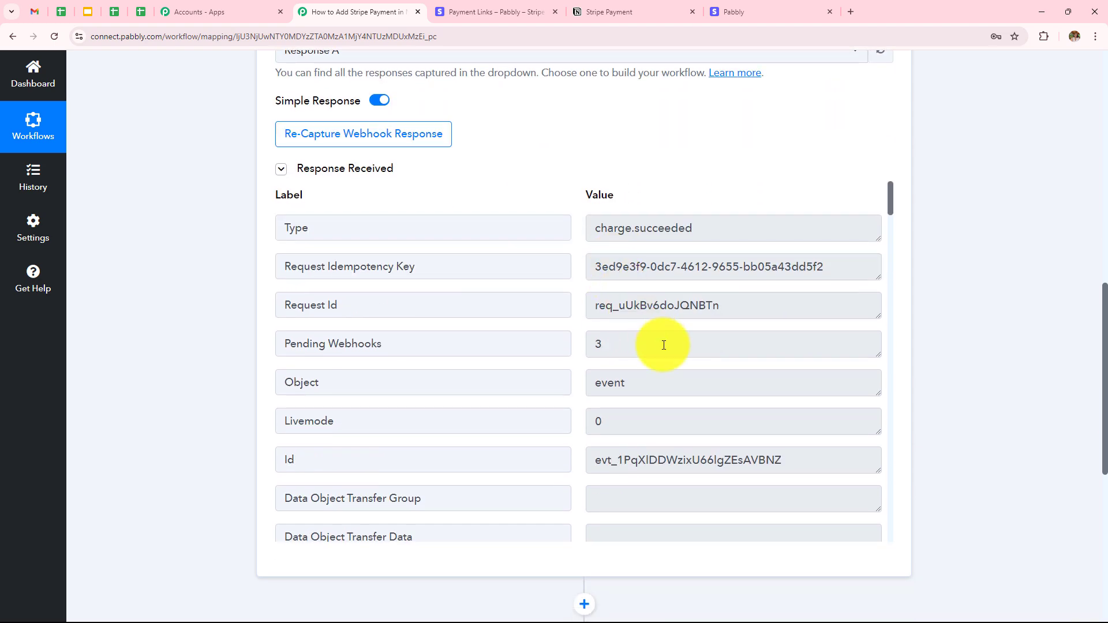
scroll(664, 345, "down", 15)
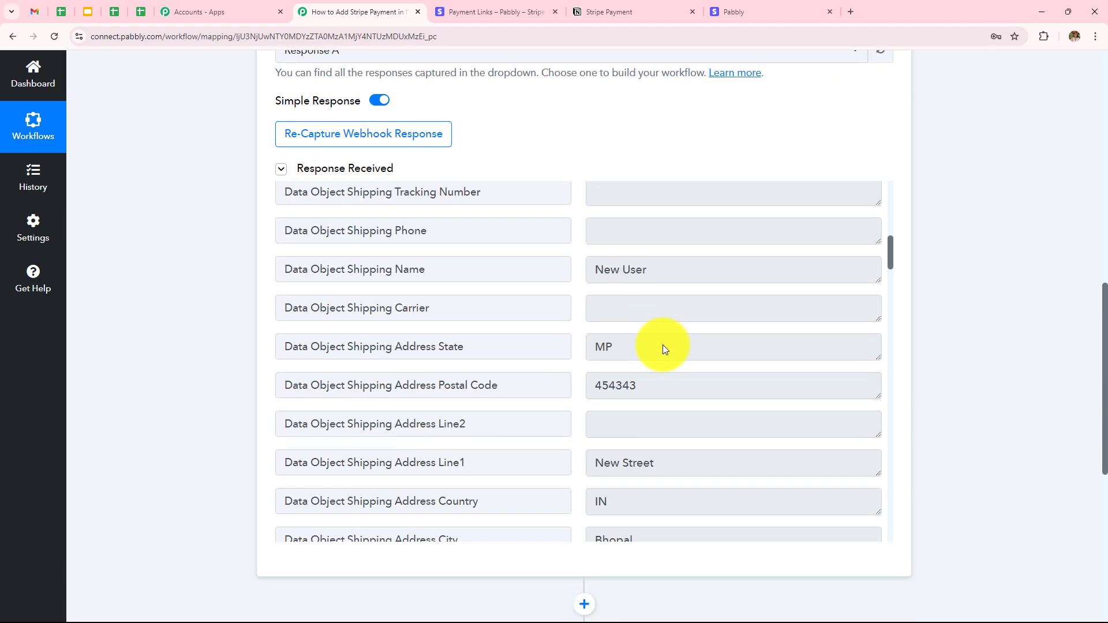
scroll(663, 345, "down", 1)
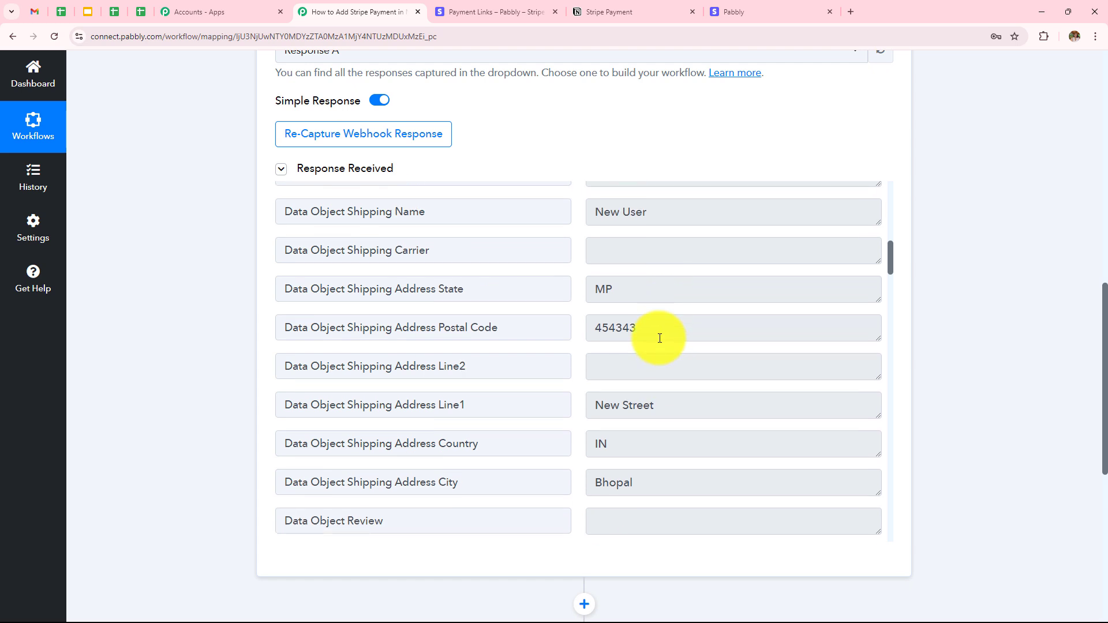
scroll(699, 408, "down", 1)
scroll(679, 378, "up", 1)
scroll(678, 377, "down", 3)
scroll(659, 313, "down", 7)
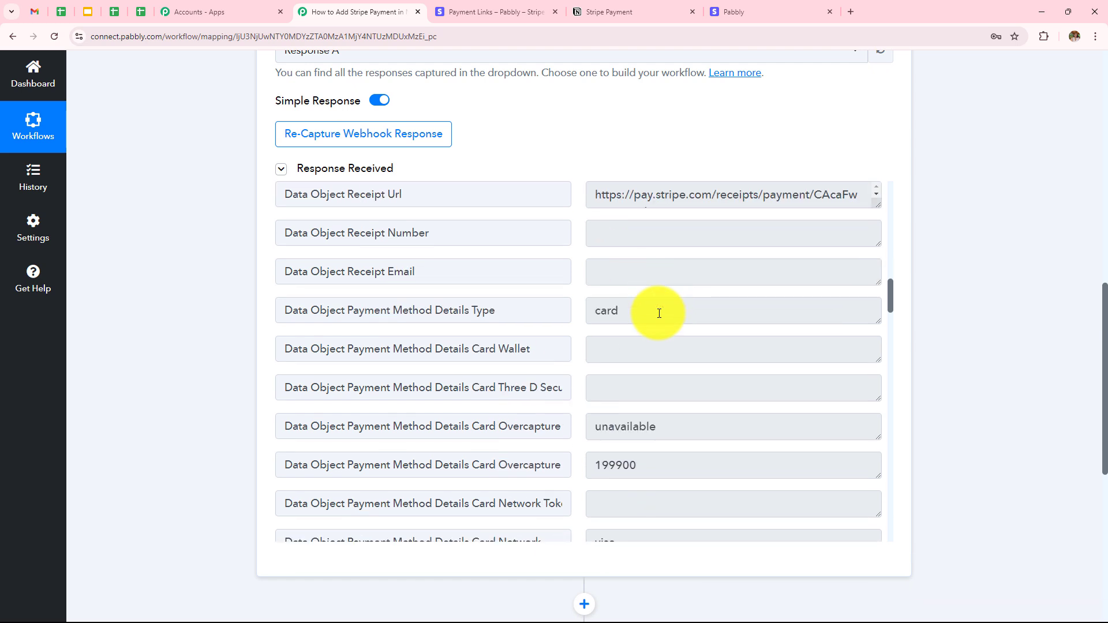
left_click_drag(662, 292, 528, 296)
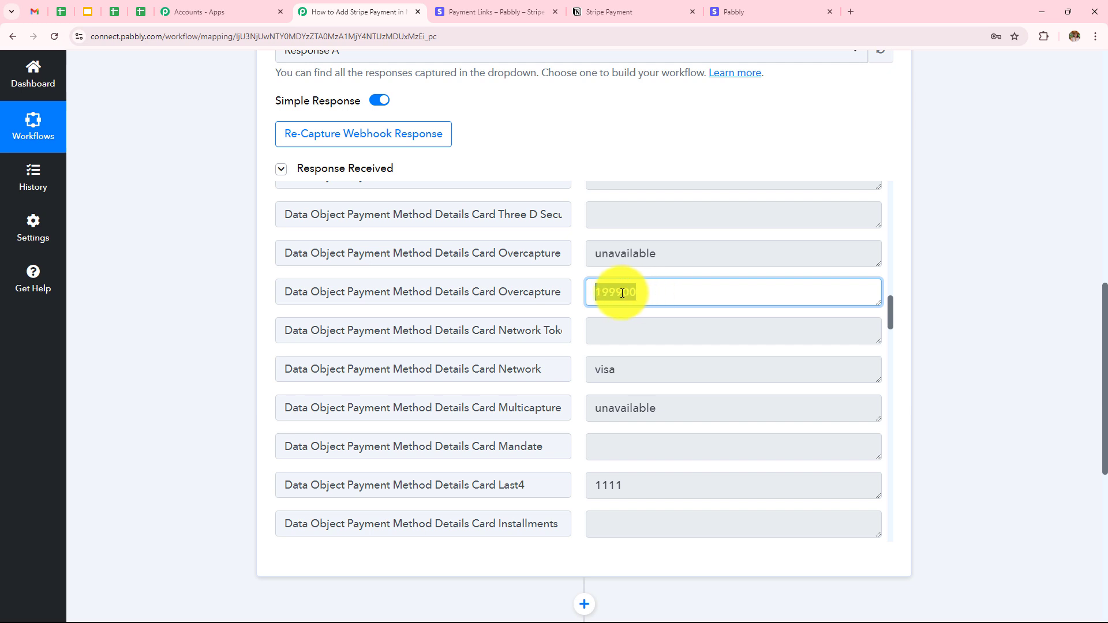
left_click(668, 289)
scroll(635, 297, "down", 2)
scroll(633, 297, "up", 2)
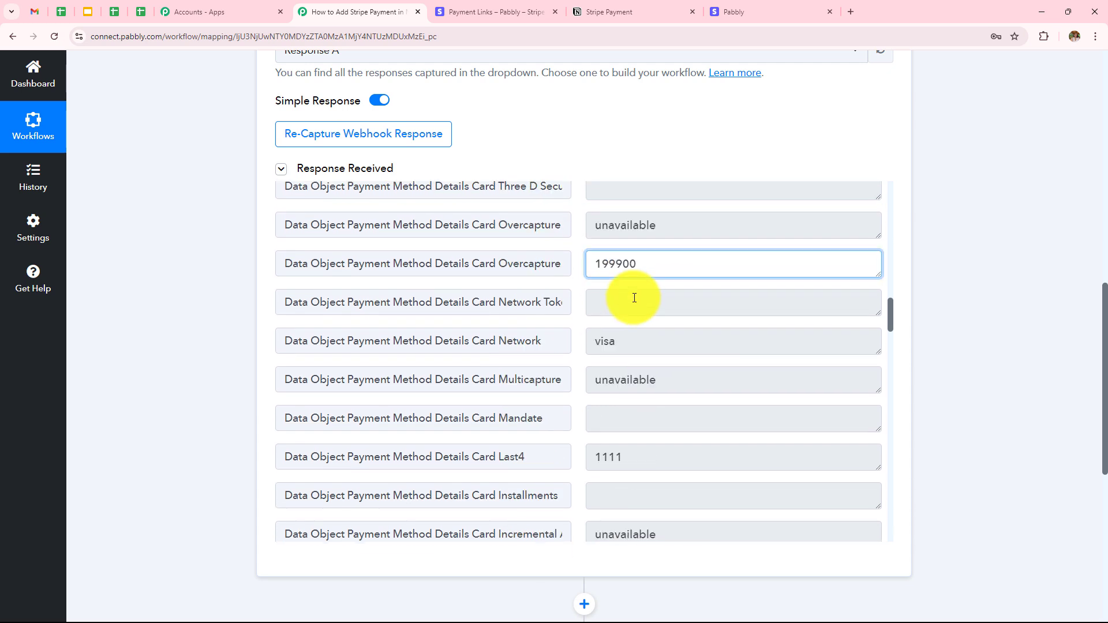
scroll(1006, 262, "down", 3)
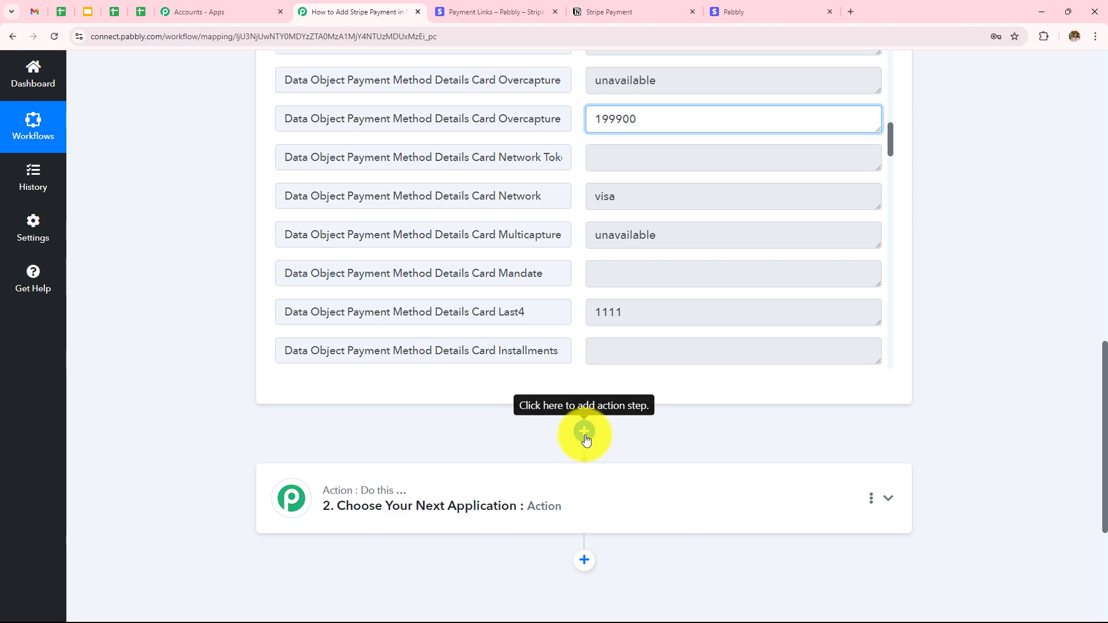
Add a Number Formatter (Pabbly) action step using Perform Math Operation
left_click(586, 433)
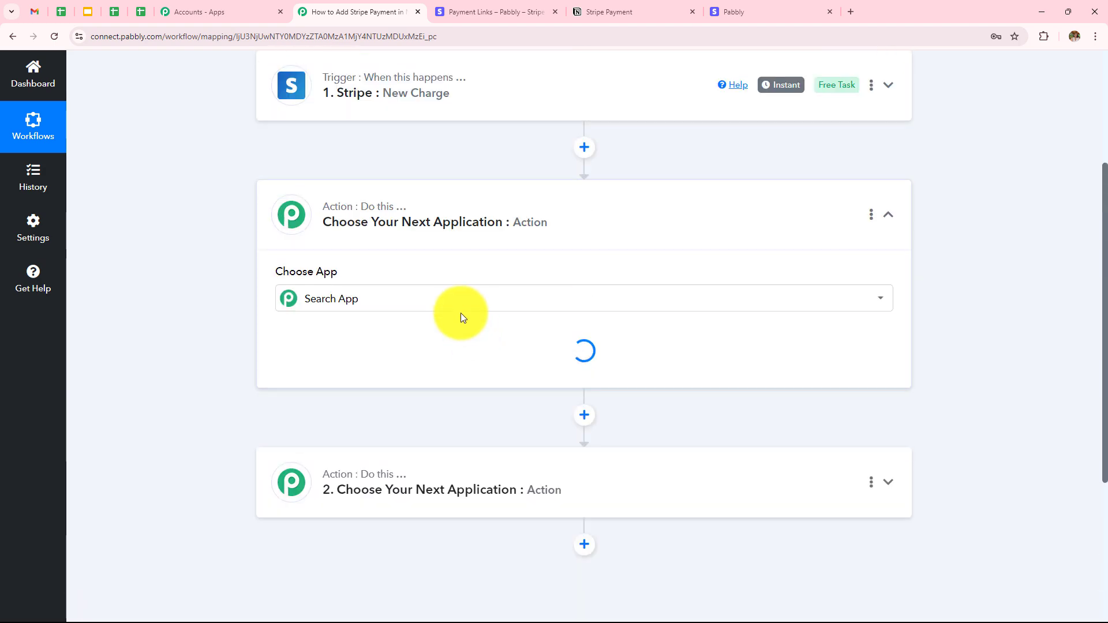
left_click(456, 298)
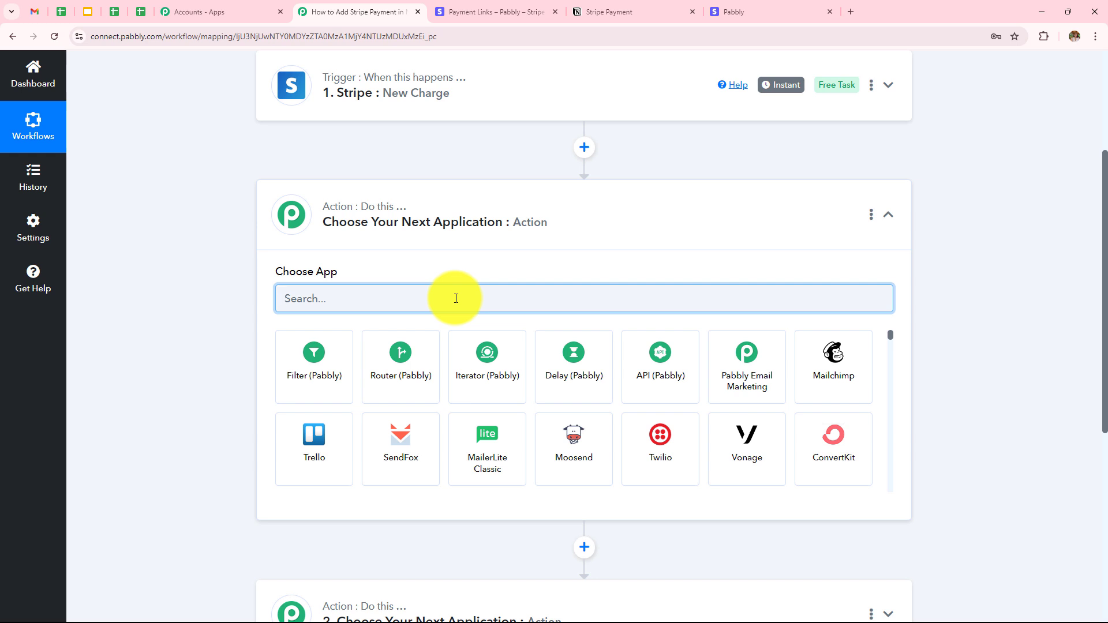
type("Numb")
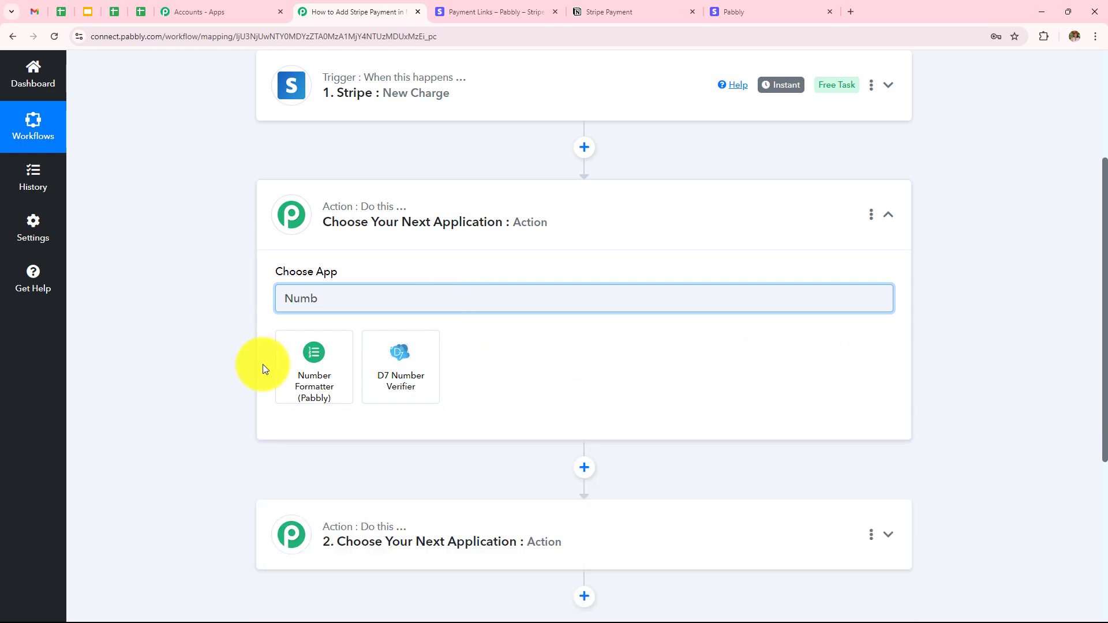
left_click(301, 379)
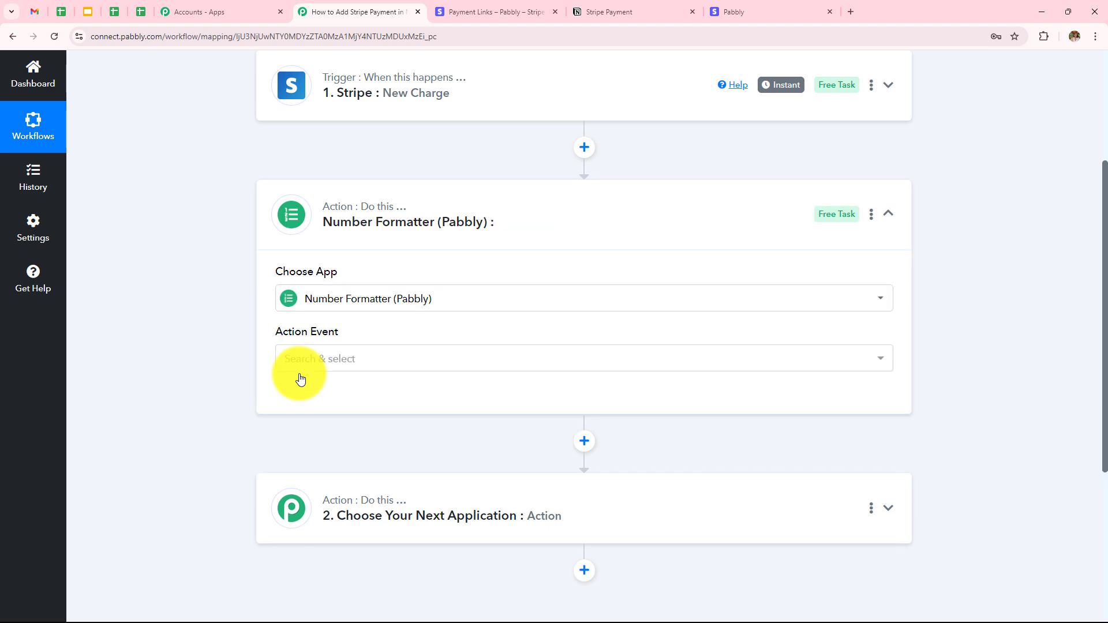
left_click(315, 360)
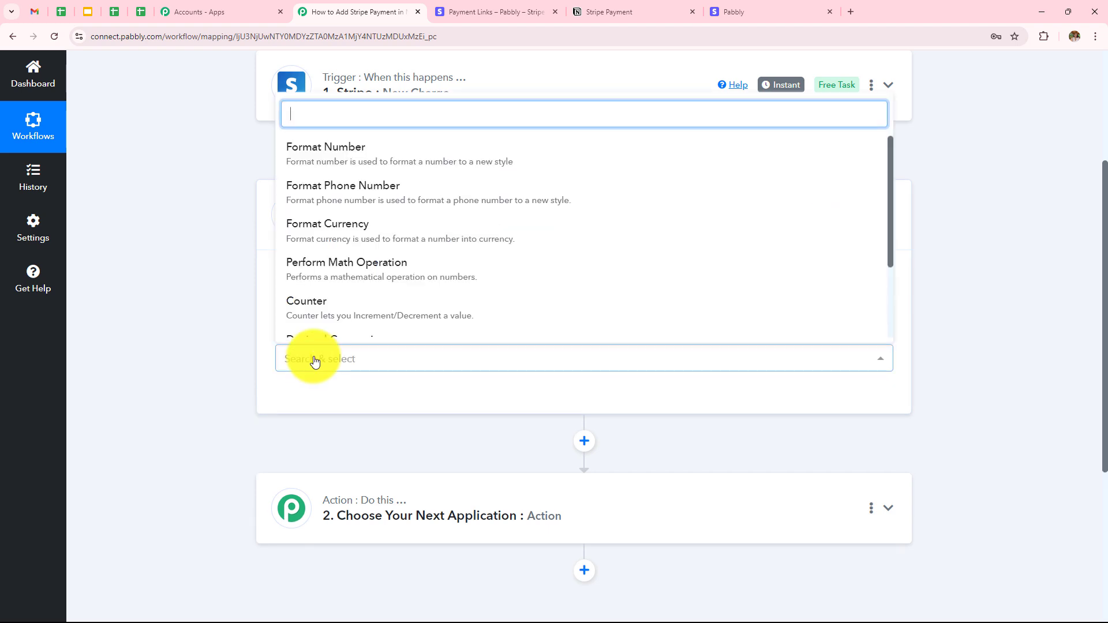
left_click(294, 271)
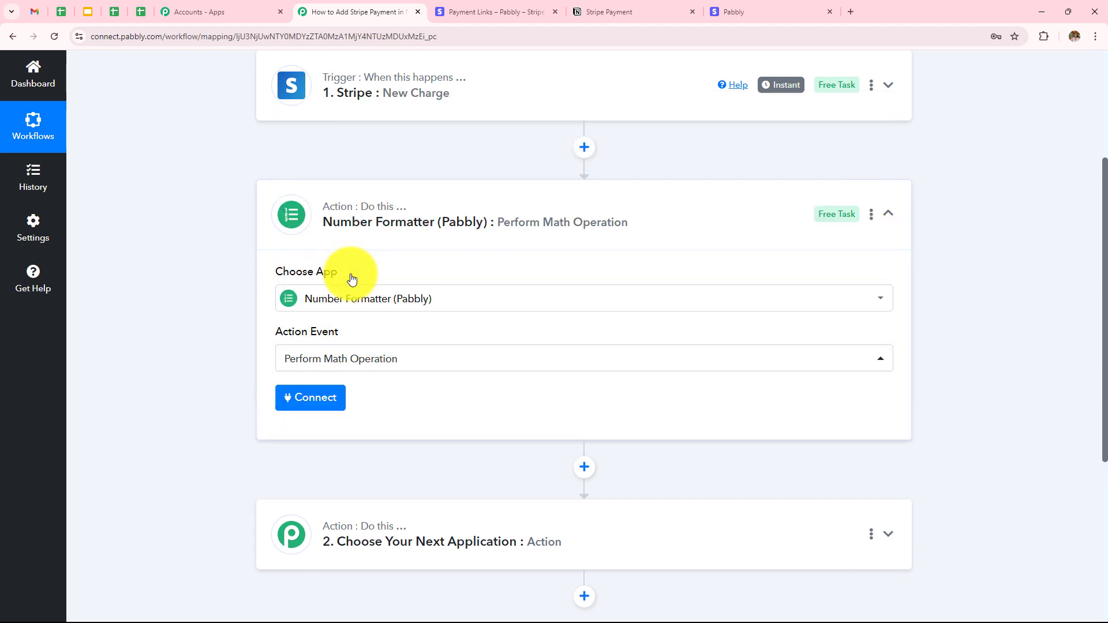
left_click(320, 405)
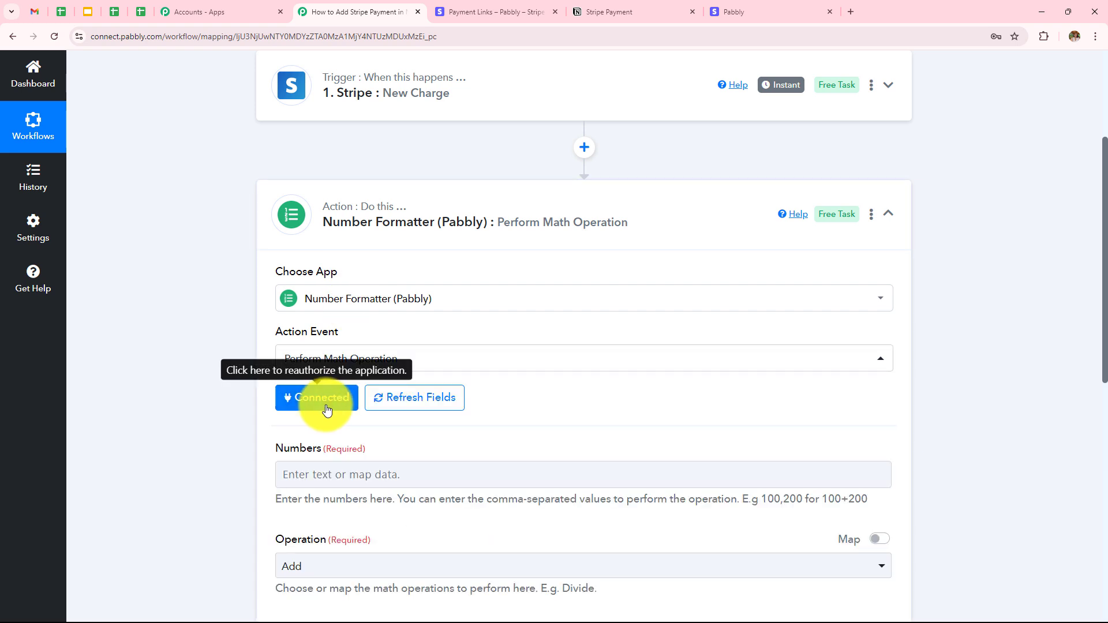
Set Numbers to the Stripe amount 199900 and 100, with Divide as the operation
scroll(499, 362, "down", 3)
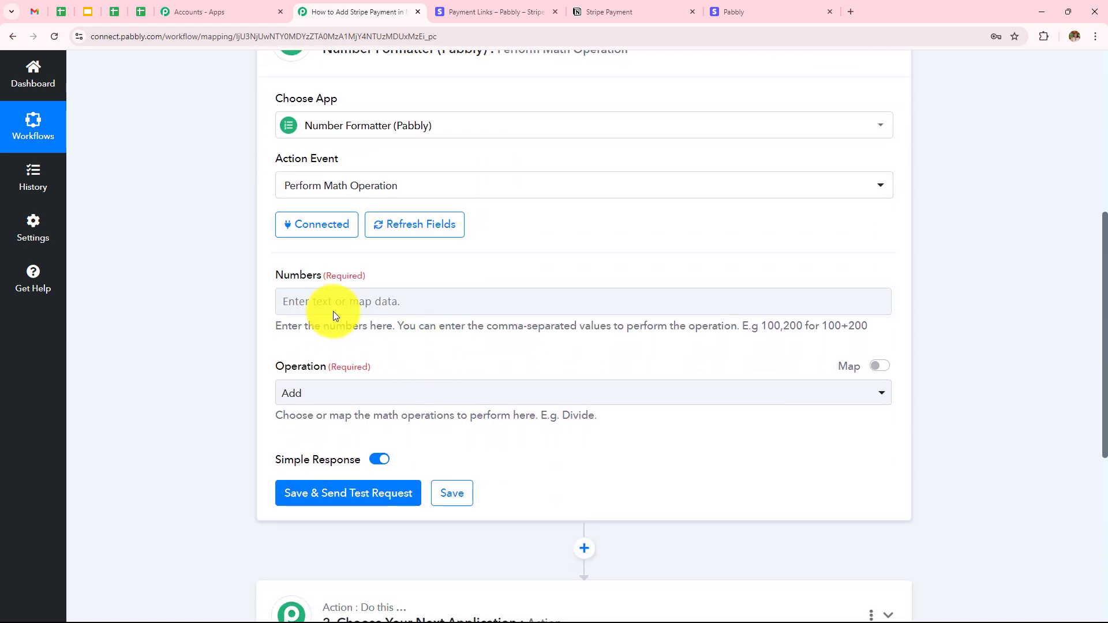
left_click(456, 296)
left_click(421, 403)
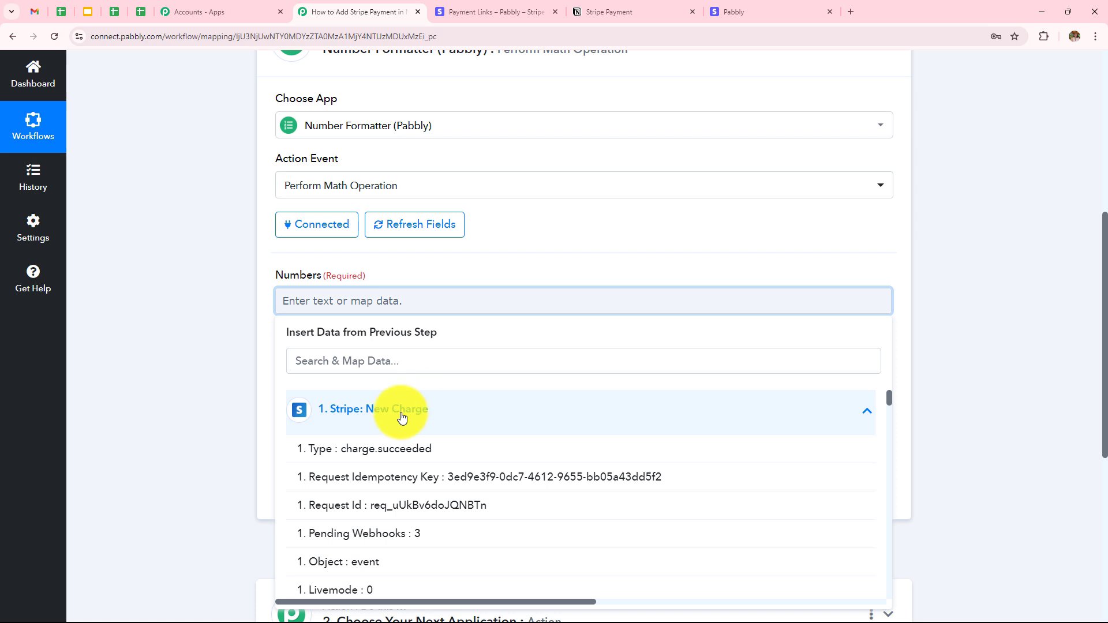
type("199")
left_click(386, 542)
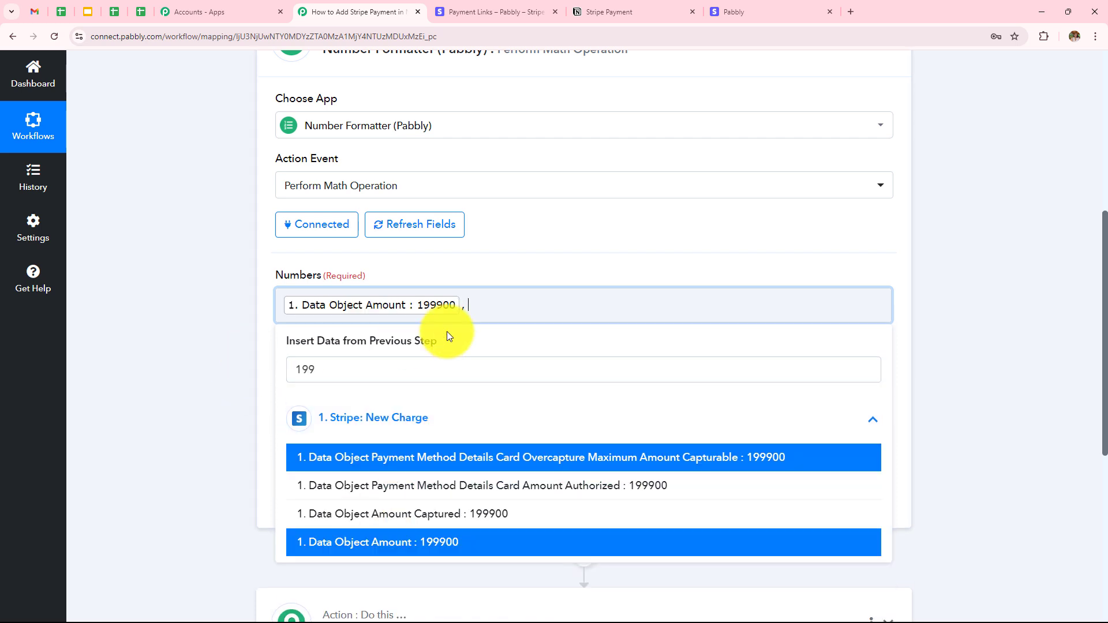
type(", 100")
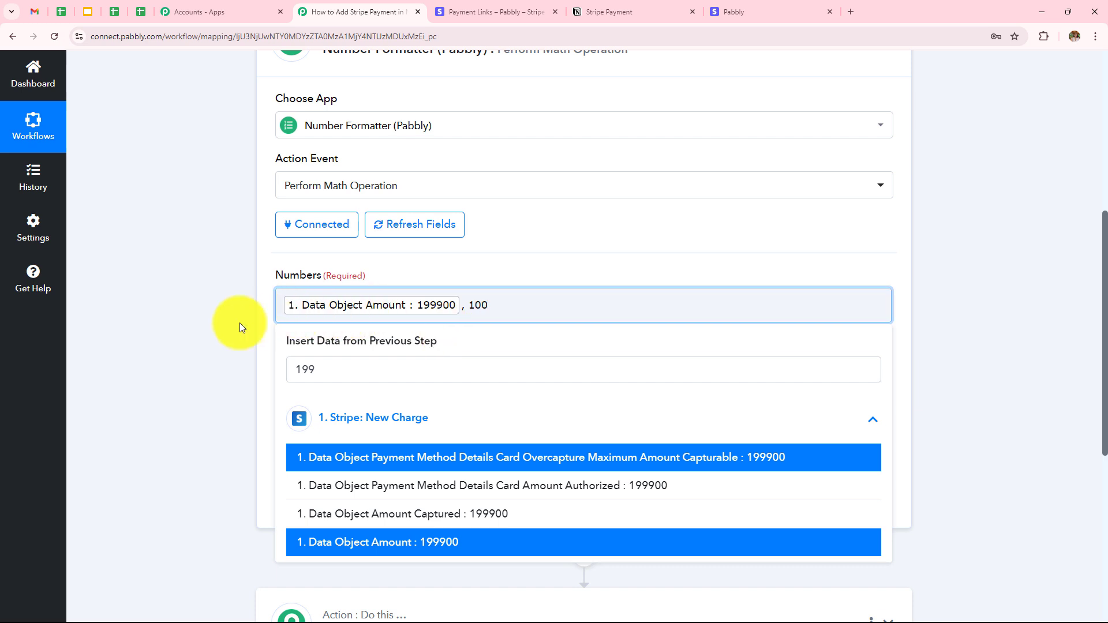
left_click(240, 324)
left_click(375, 405)
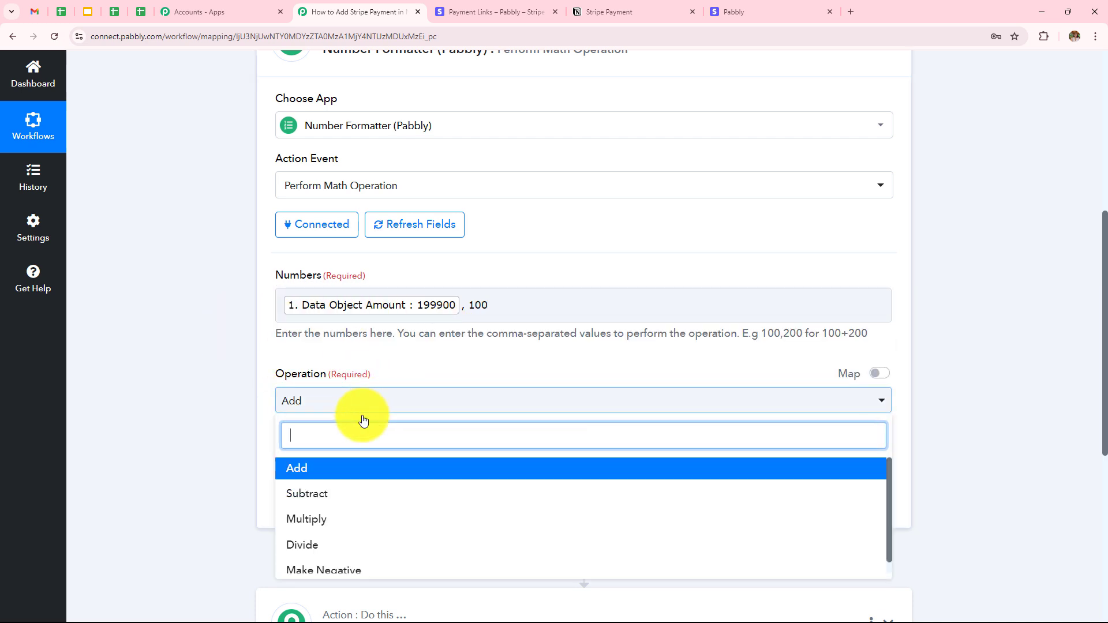
left_click(313, 548)
Test the divide step to get 1999, then review the Stripe trigger's captured fields
scroll(178, 348, "down", 2)
left_click(346, 383)
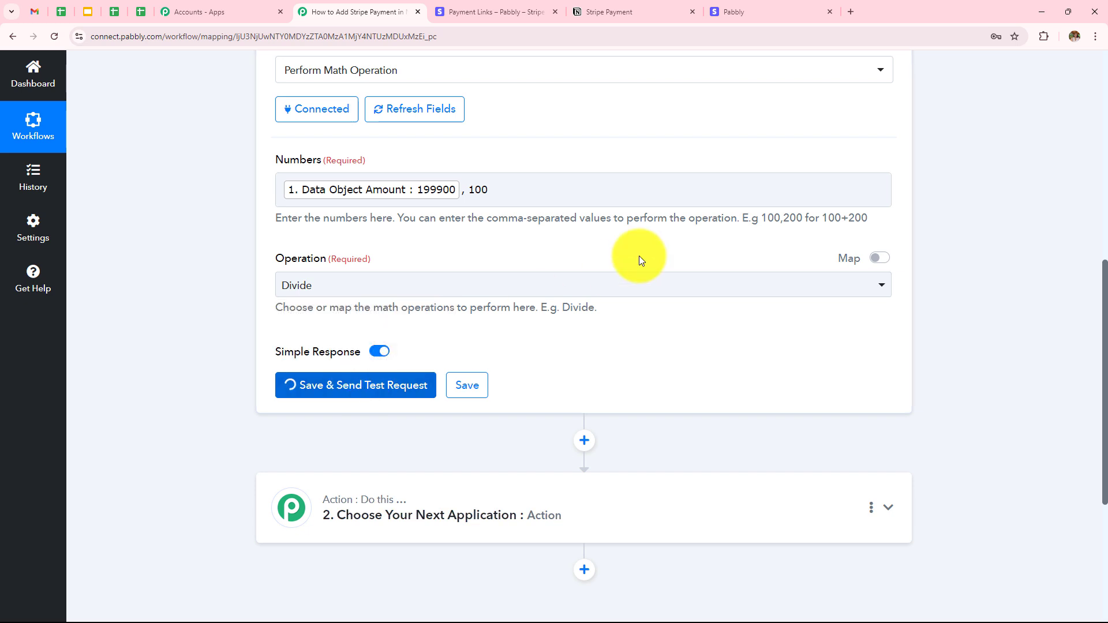
scroll(640, 288, "down", 3)
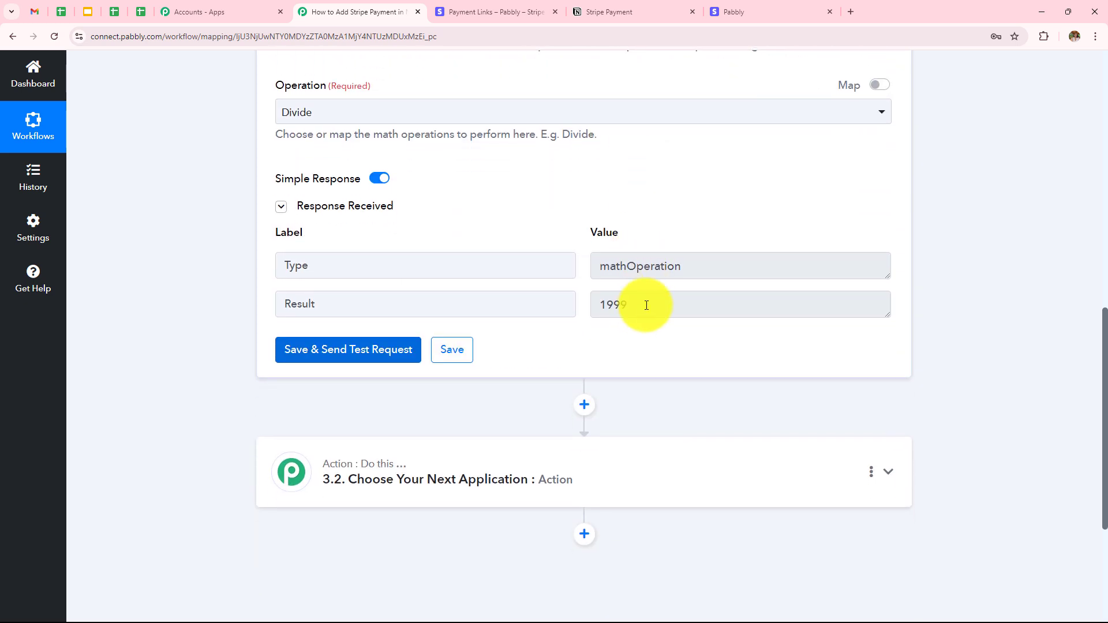
left_click_drag(642, 306, 571, 307)
left_click(1016, 276)
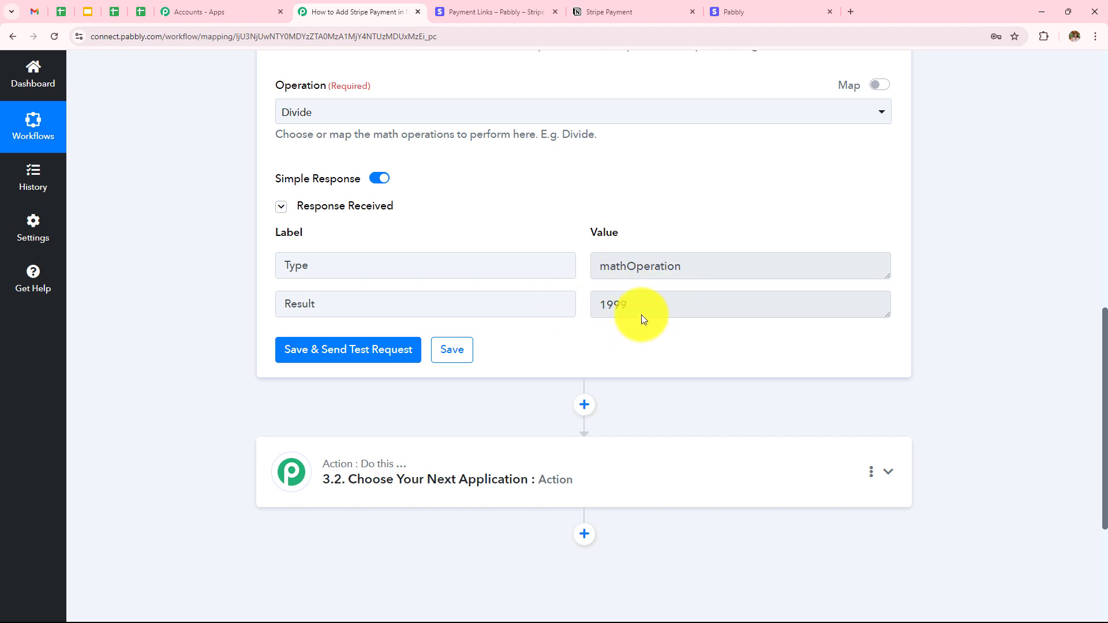
scroll(725, 364, "up", 10)
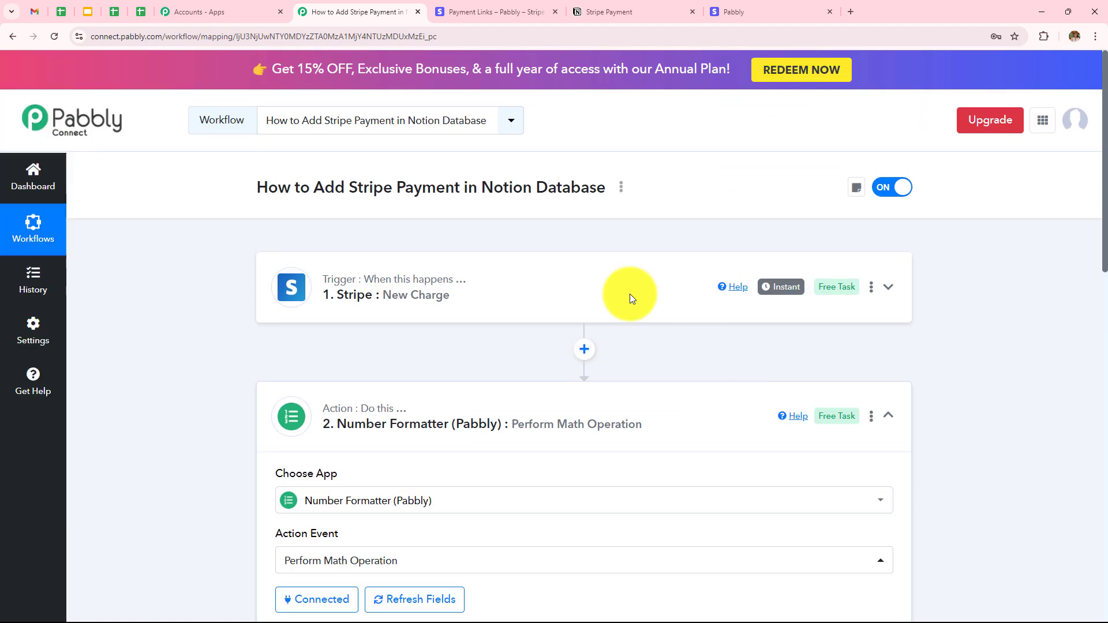
left_click(575, 290)
scroll(697, 231, "down", 14)
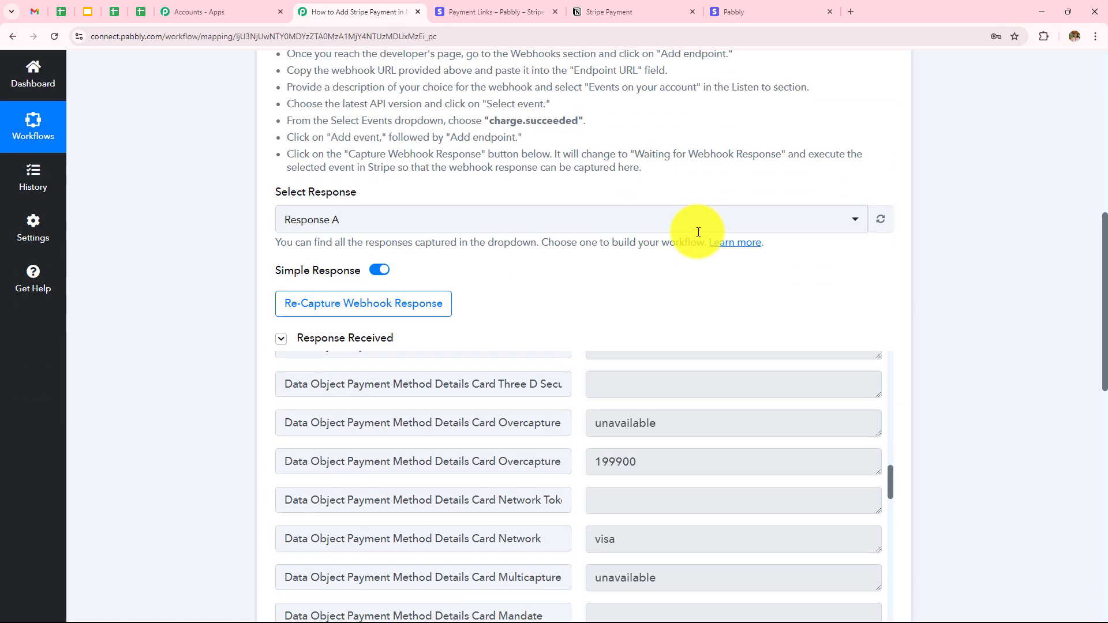
scroll(697, 232, "down", 5)
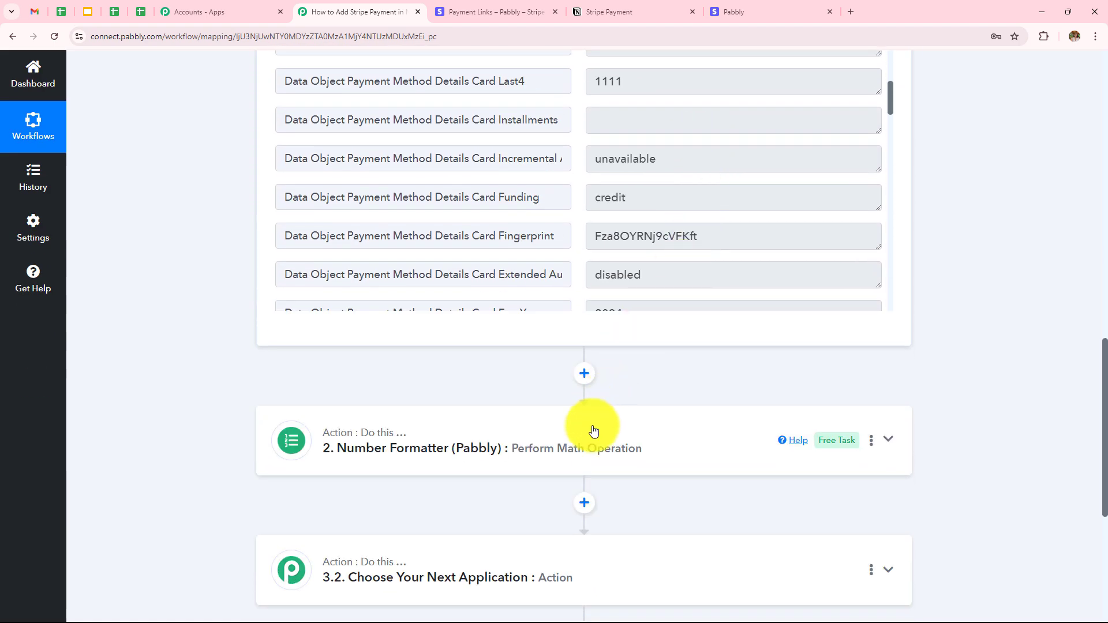
scroll(556, 373, "down", 4)
Search for Notion and choose it as the next step's app
left_click(559, 346)
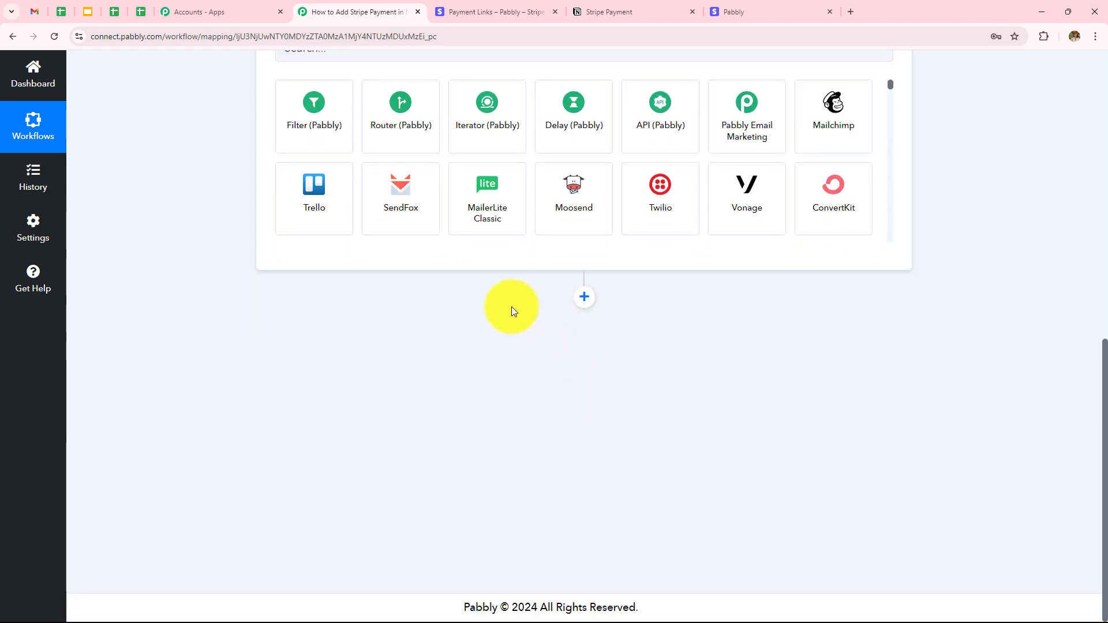
left_click(425, 299)
type("N")
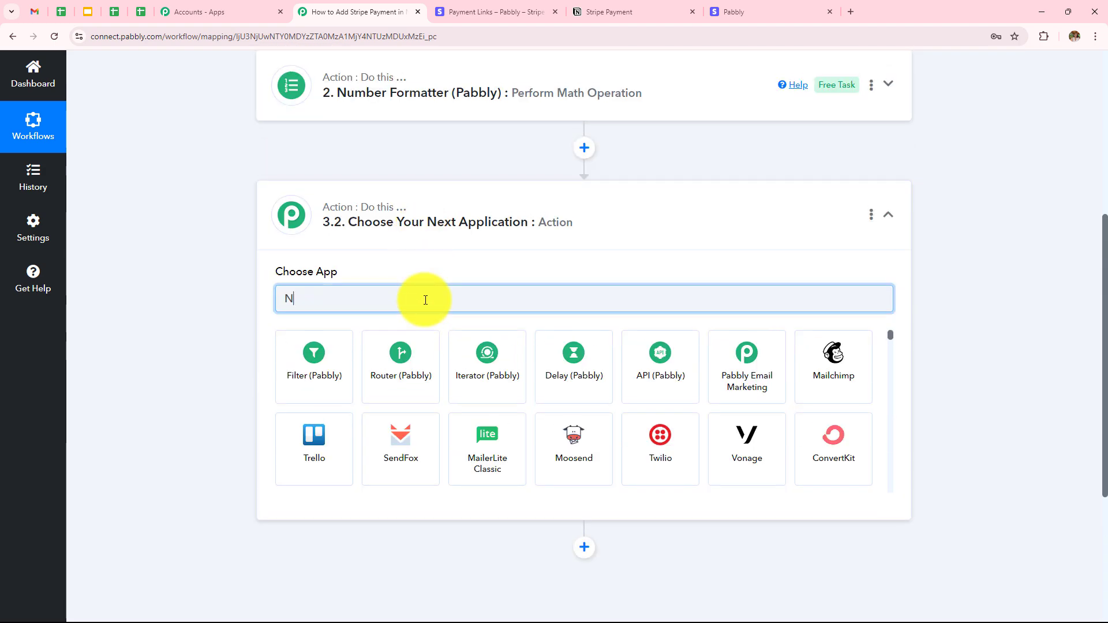
type("o")
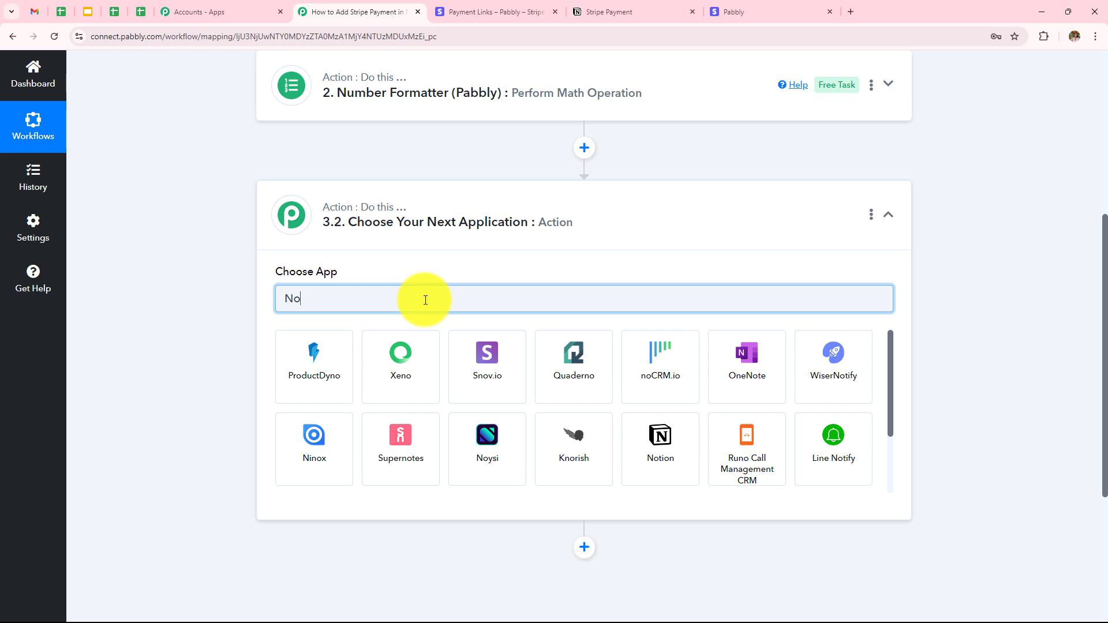
type("ti")
left_click(394, 370)
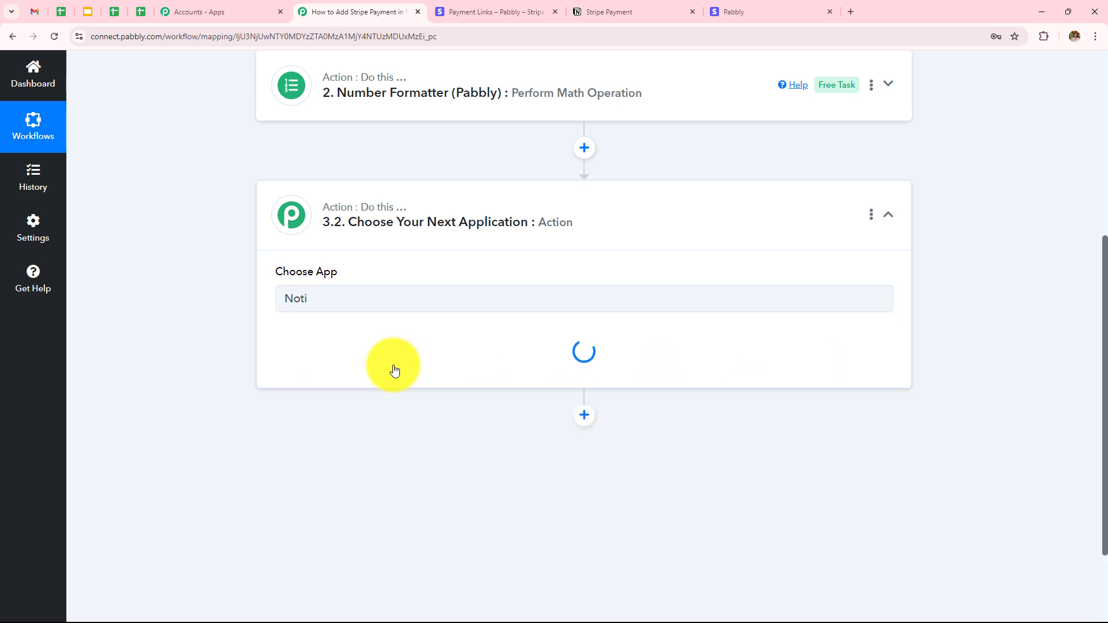
Set the Notion action event to Create Database Item and begin connecting a Notion account
left_click(339, 355)
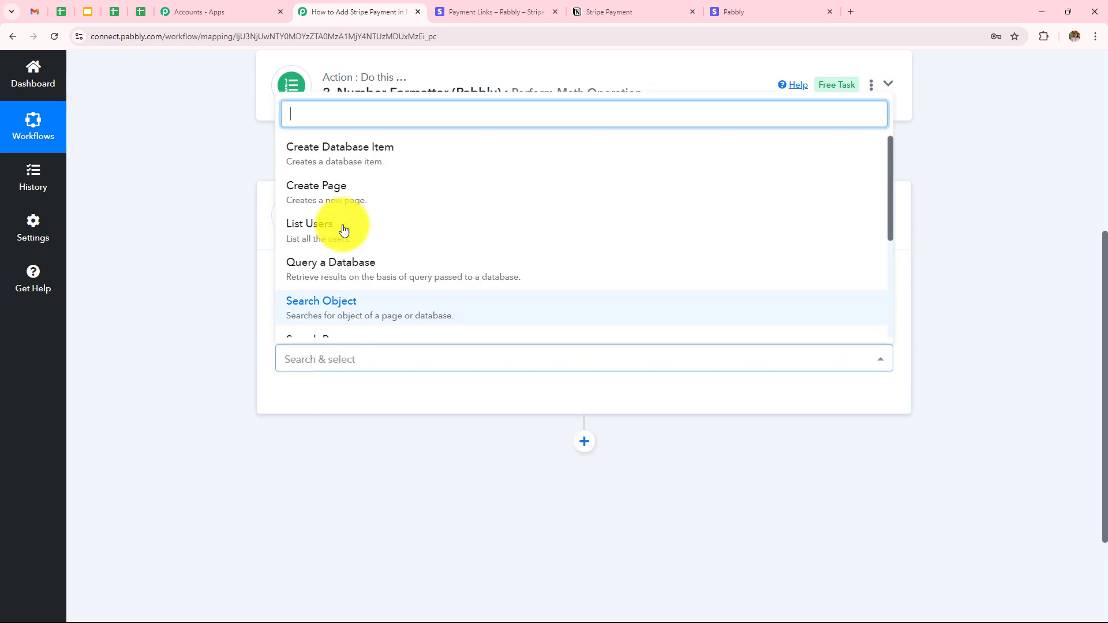
left_click(361, 158)
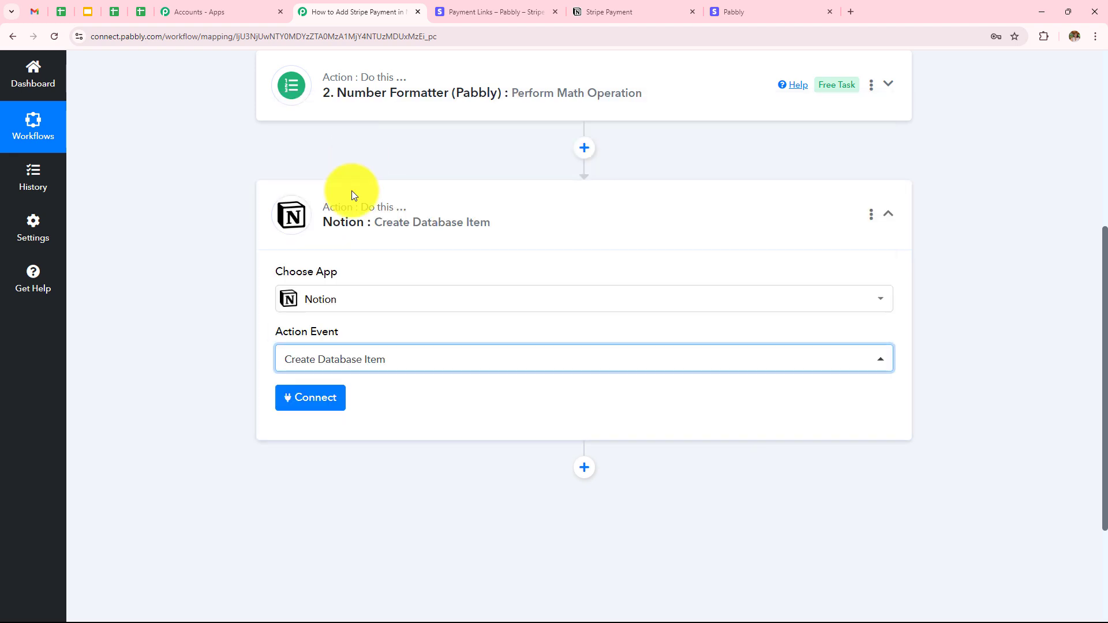
left_click(325, 397)
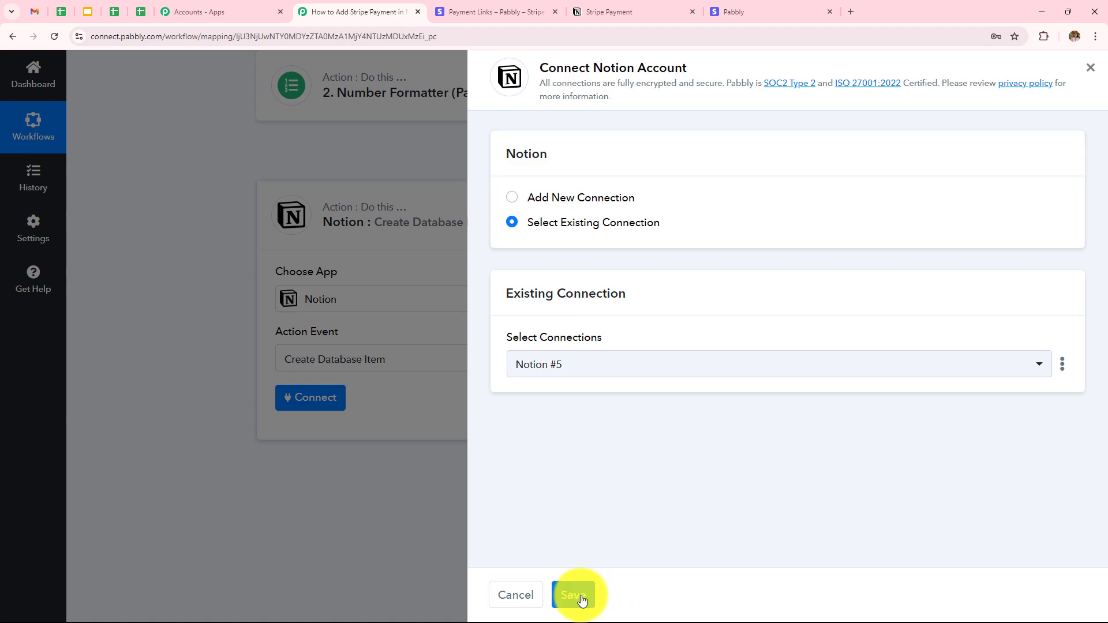
Add a new Notion connection and begin authorizing Pabbly Connect in Notion
left_click(512, 197)
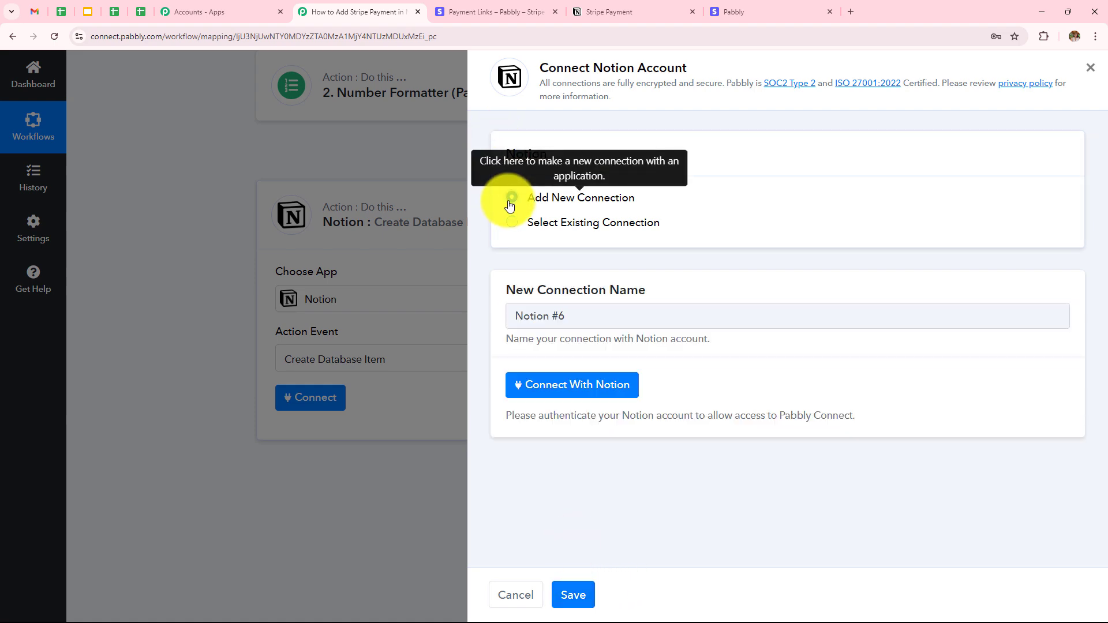
left_click(544, 384)
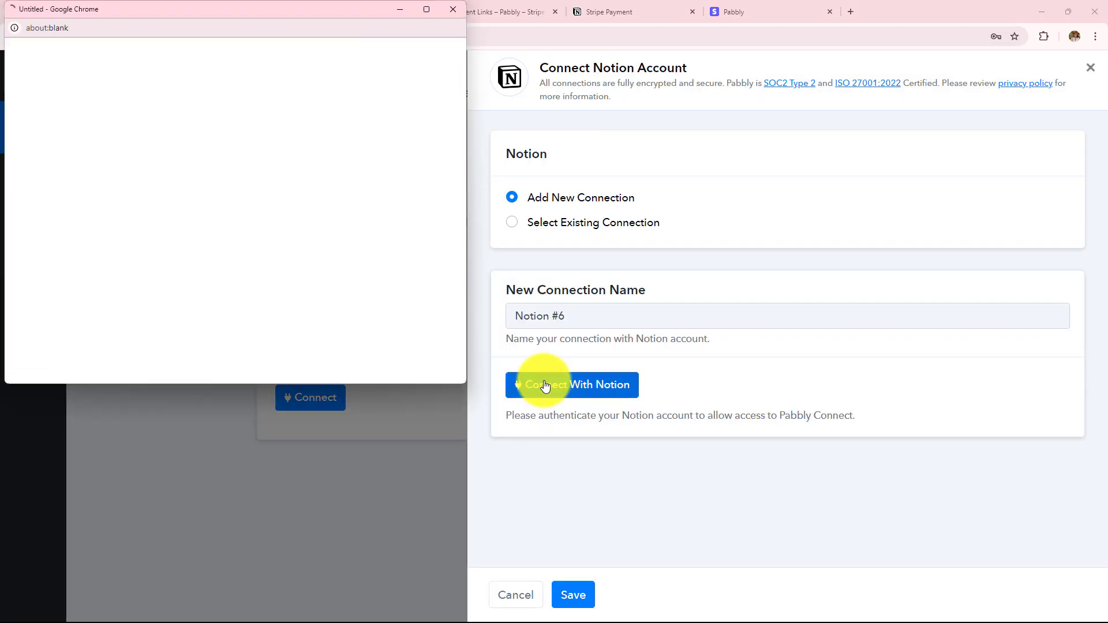
scroll(281, 225, "down", 5)
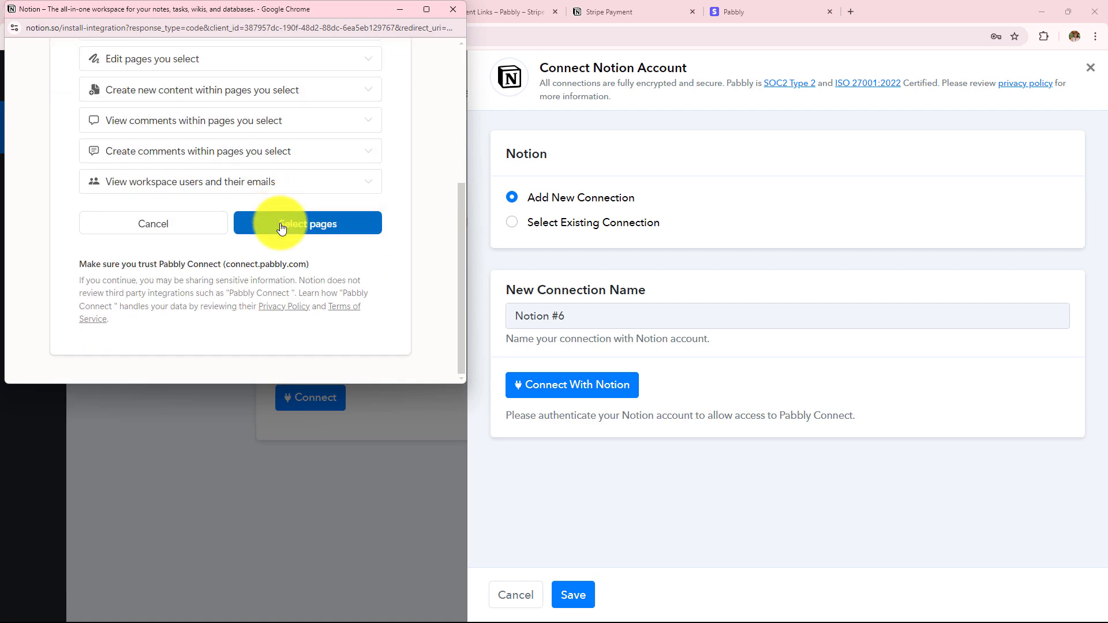
left_click(280, 227)
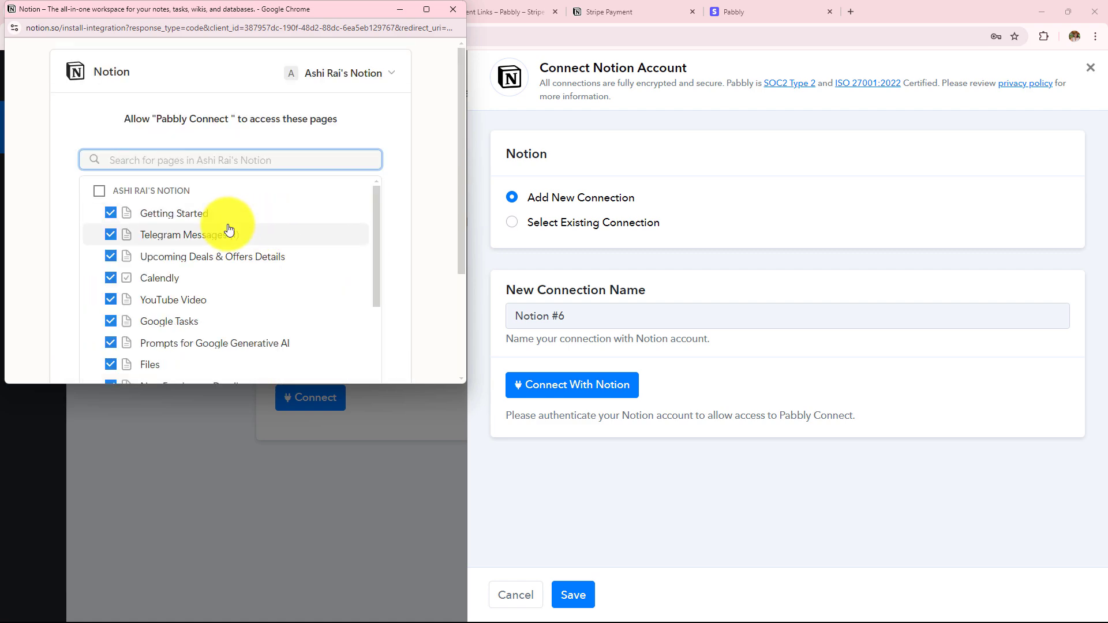
Uncheck the Webflow Form Submission, LinkedIn Leads Details and other pages, leaving only Stripe Payment, and allow access
scroll(222, 228, "down", 5)
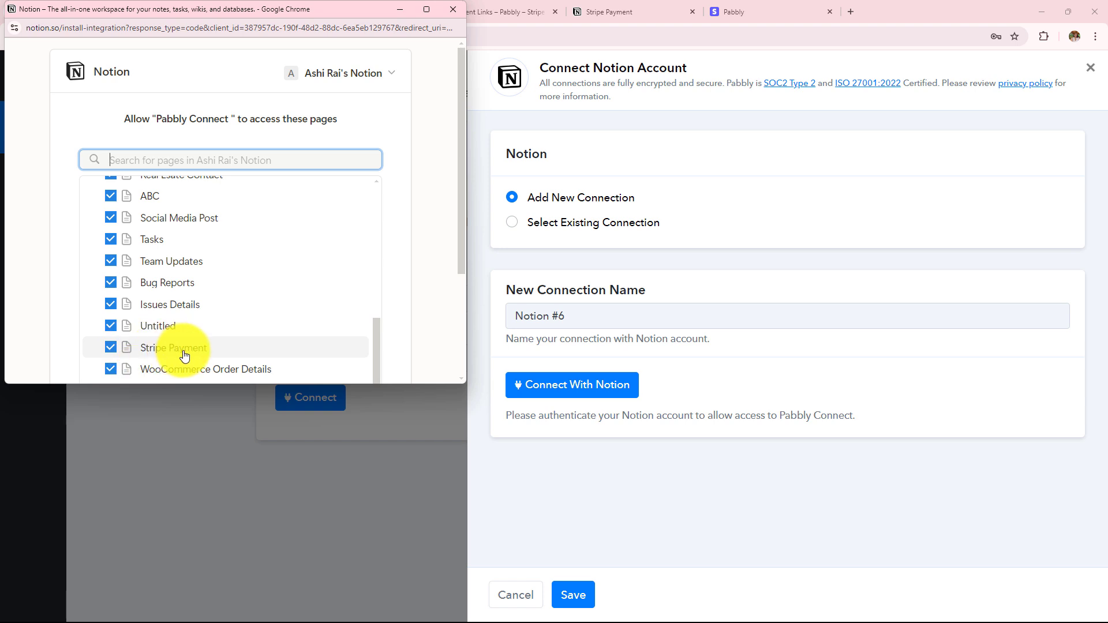
left_click(110, 369)
left_click(110, 325)
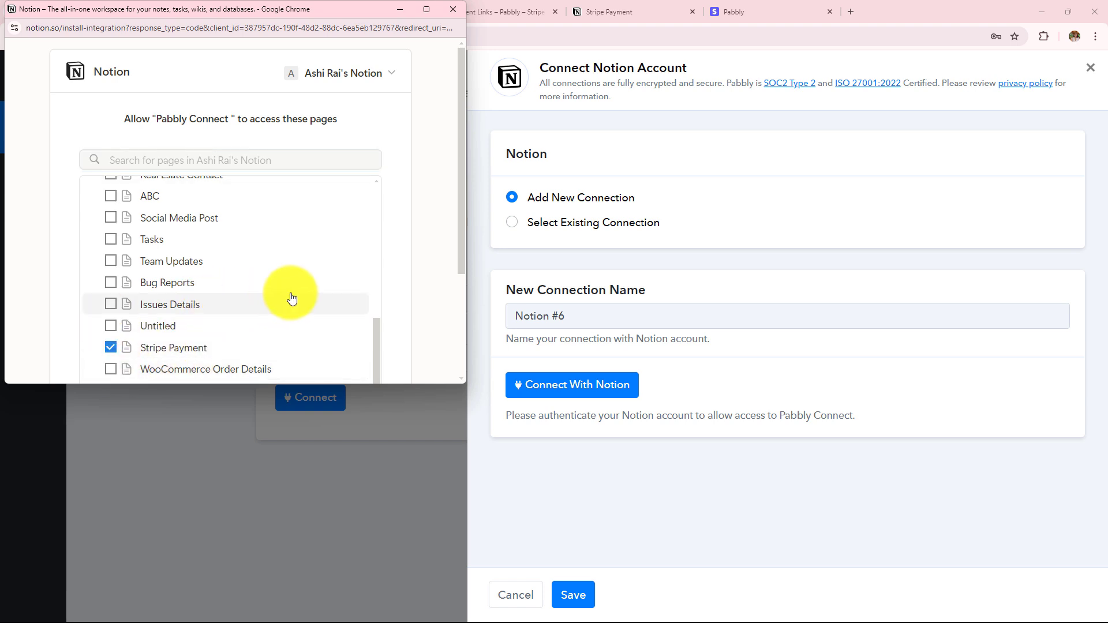
scroll(292, 298, "down", 3)
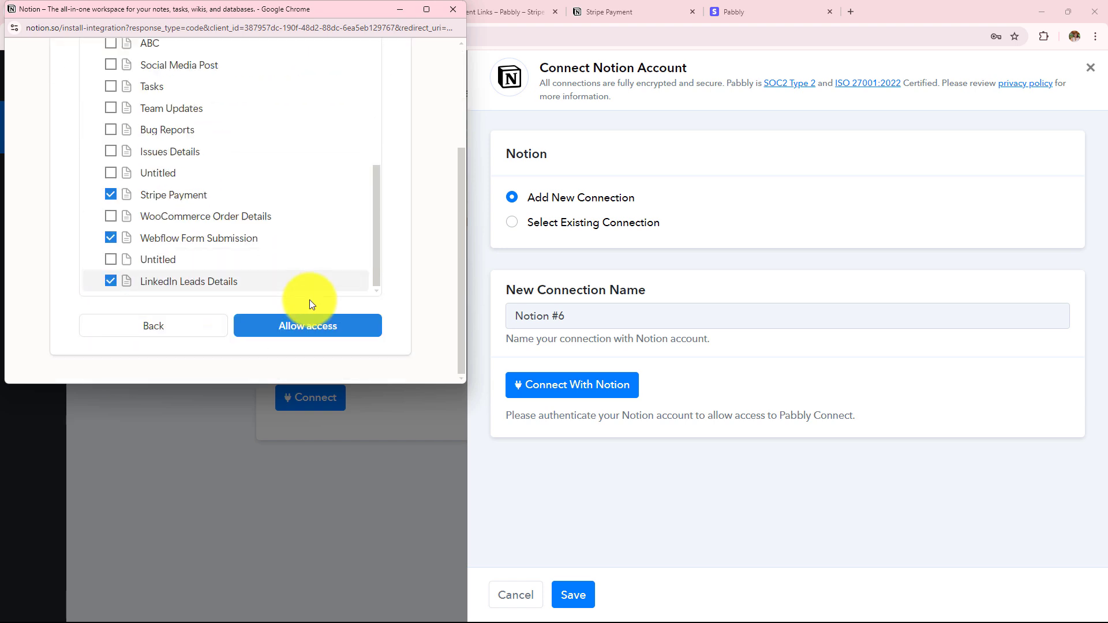
left_click(110, 238)
left_click(110, 281)
left_click(255, 323)
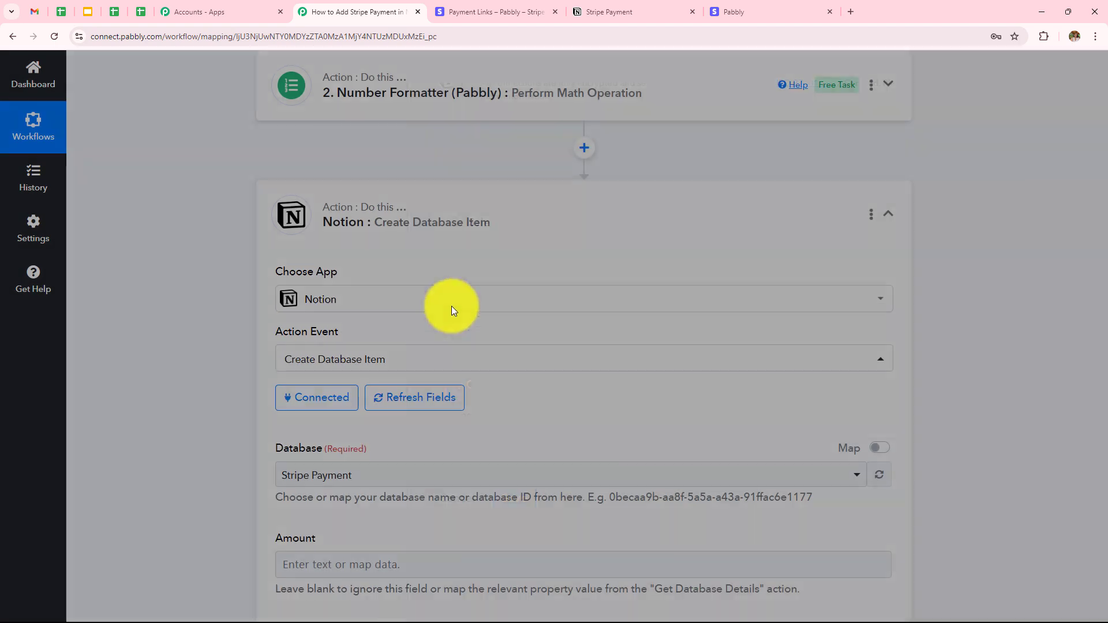
Keep Stripe Payment as the Notion step's target database
scroll(477, 300, "down", 4)
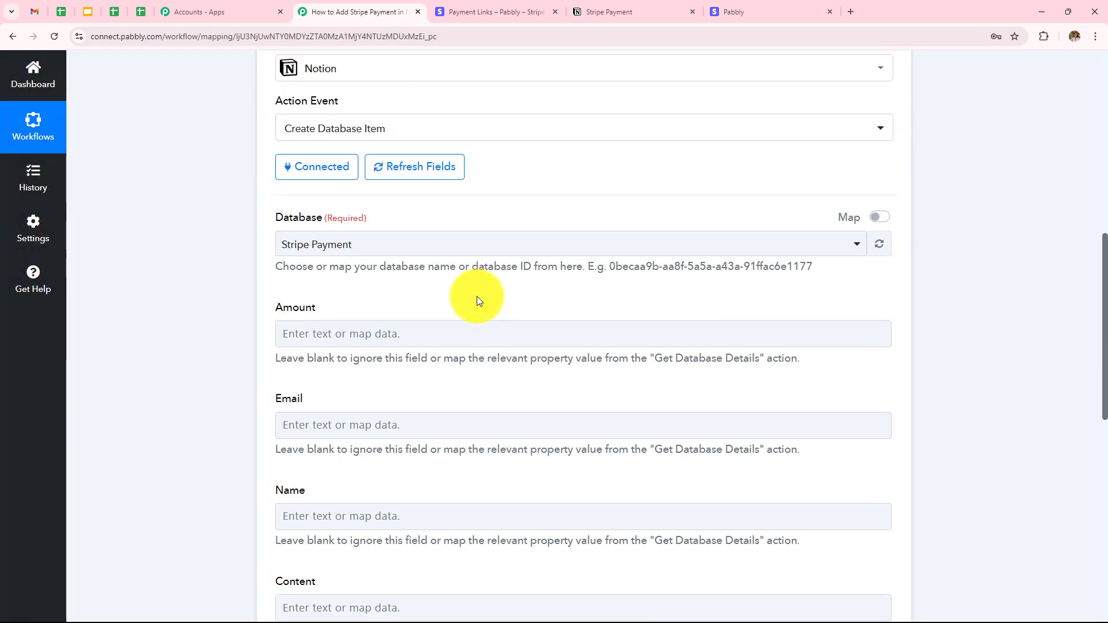
scroll(427, 300, "down", 2)
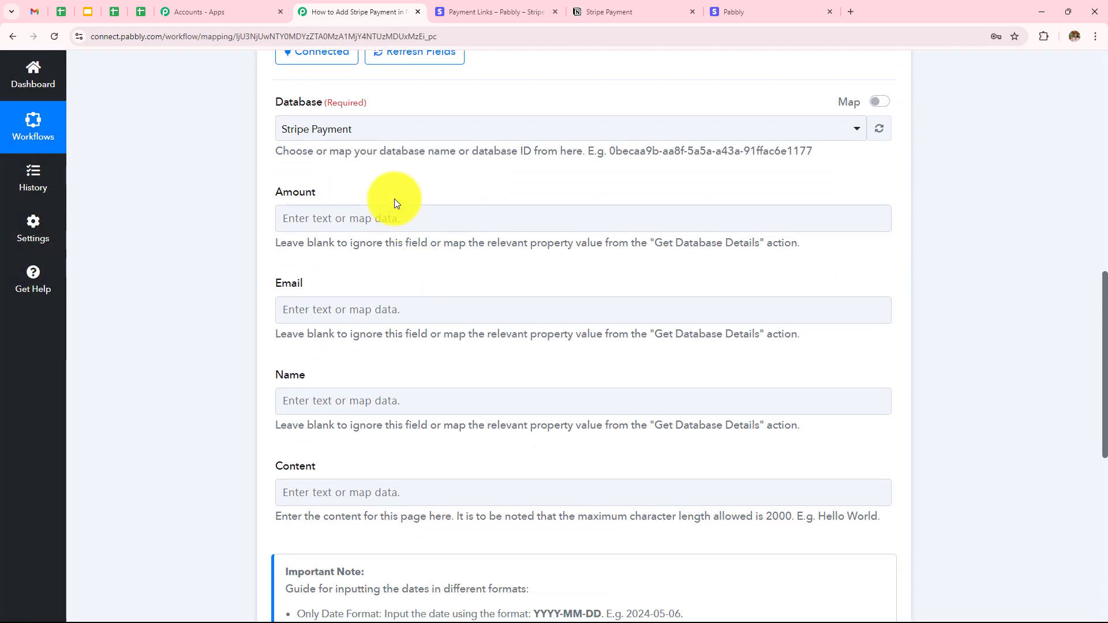
scroll(395, 460, "up", 2)
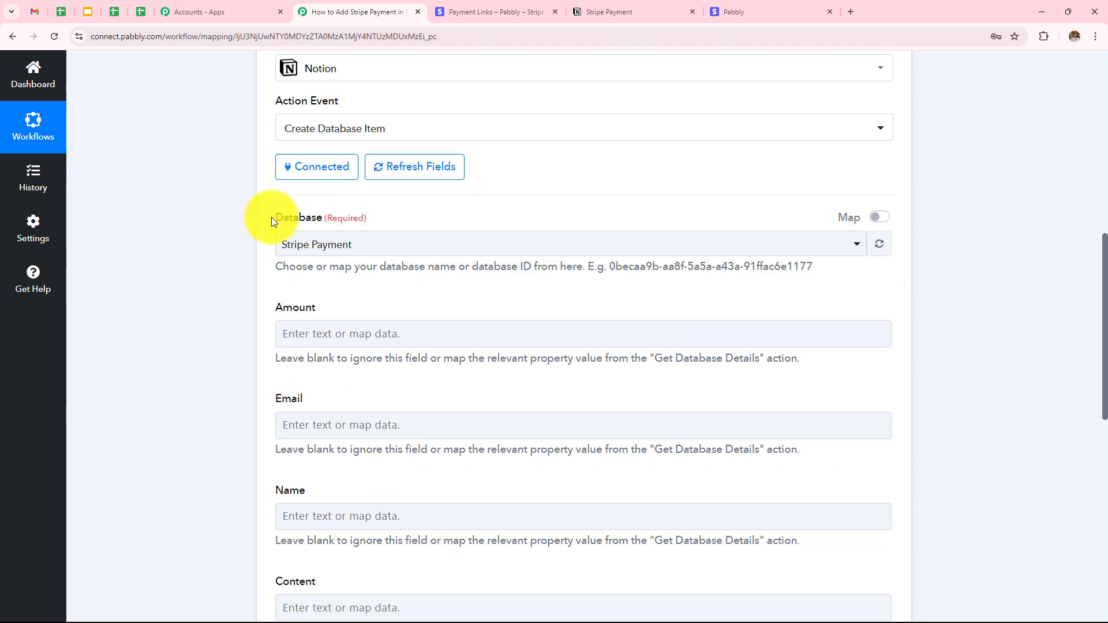
left_click_drag(271, 217, 391, 223)
left_click(425, 223)
left_click(355, 249)
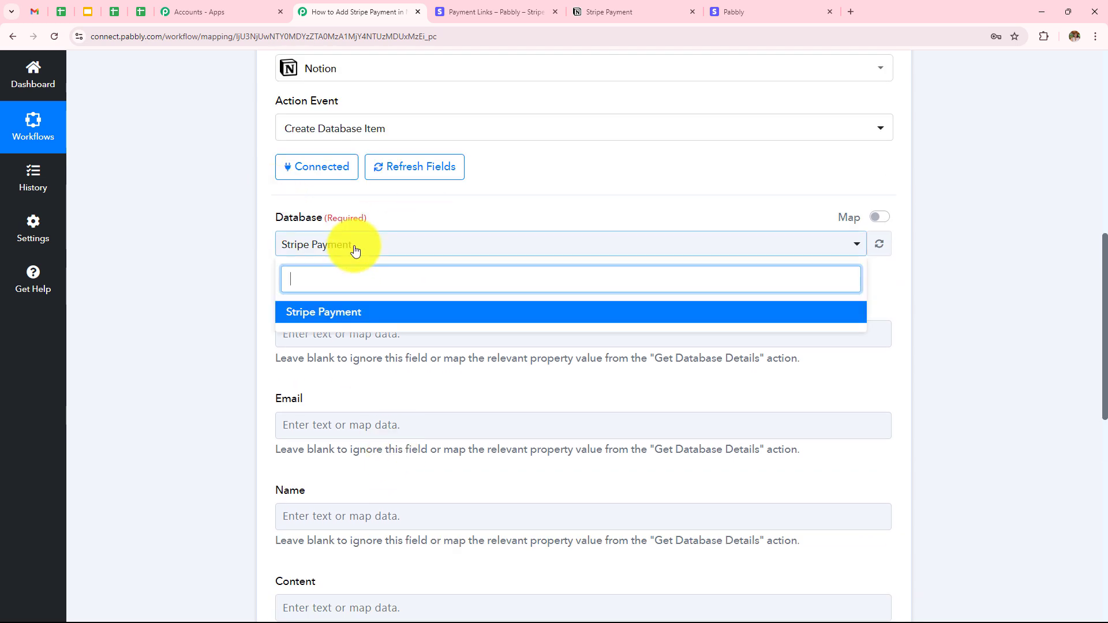
left_click(191, 256)
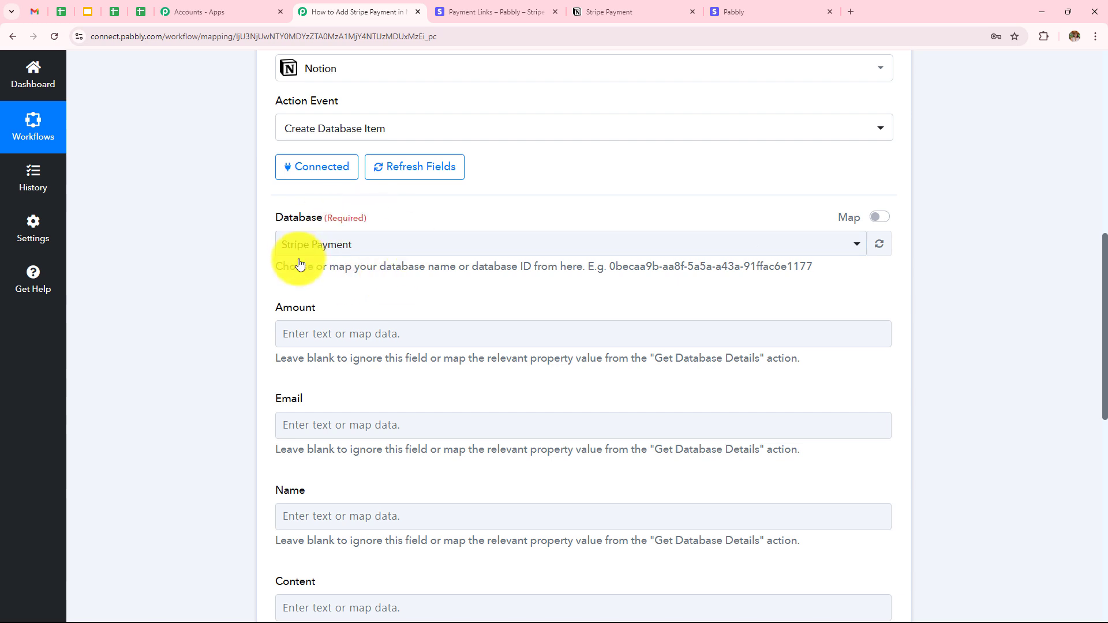
Review the Number Formatter step, then expand the Notion Create Database Item card
scroll(417, 292, "down", 1)
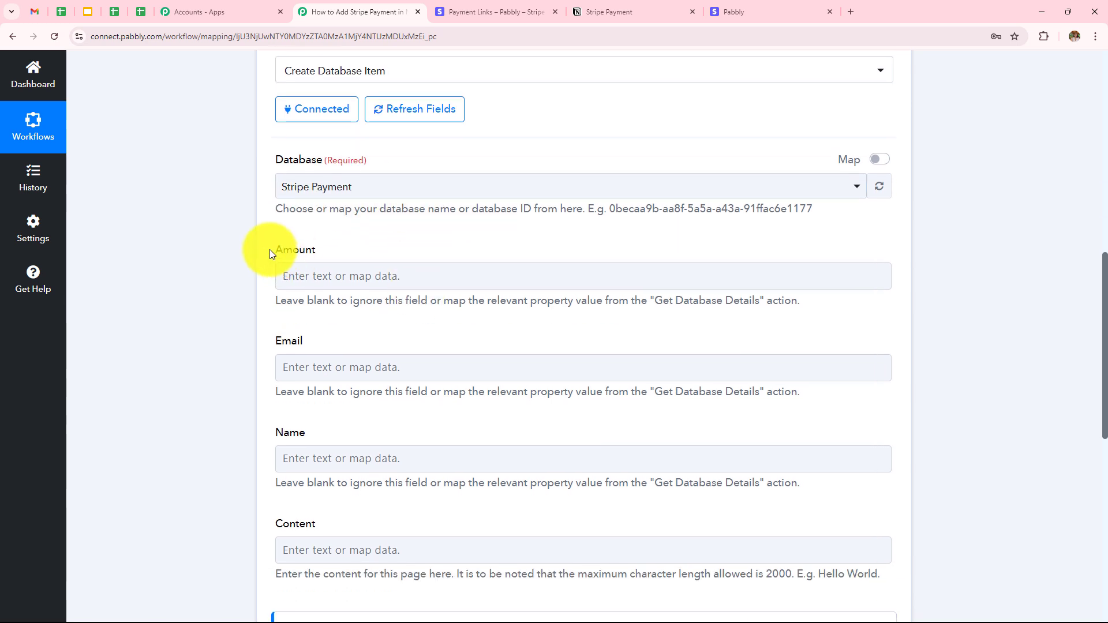
left_click(371, 281)
scroll(371, 268, "down", 1)
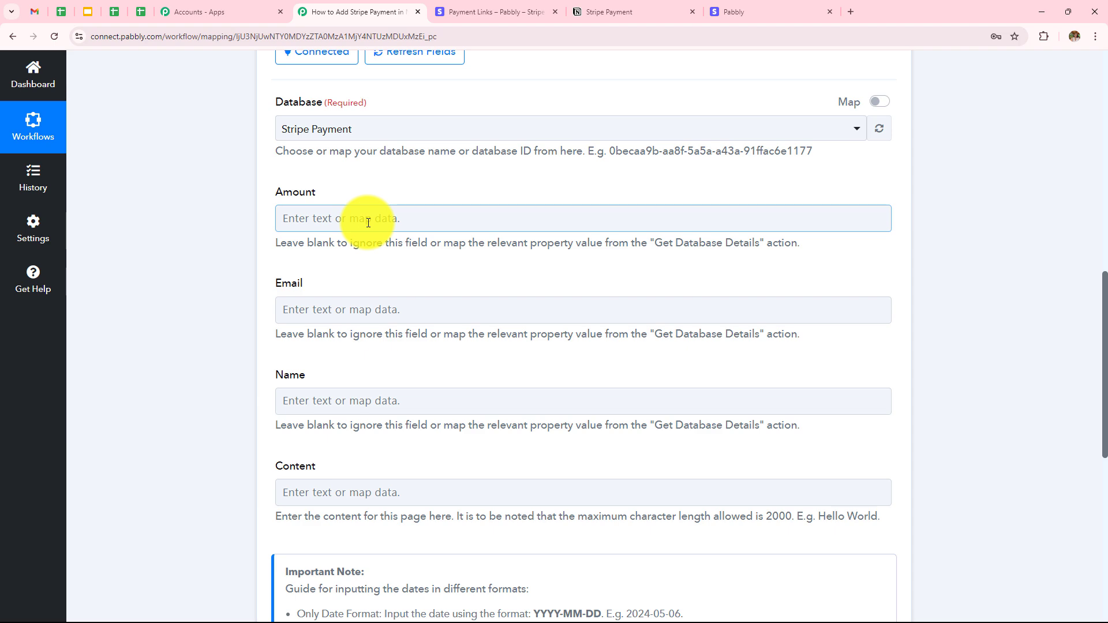
scroll(390, 196, "up", 9)
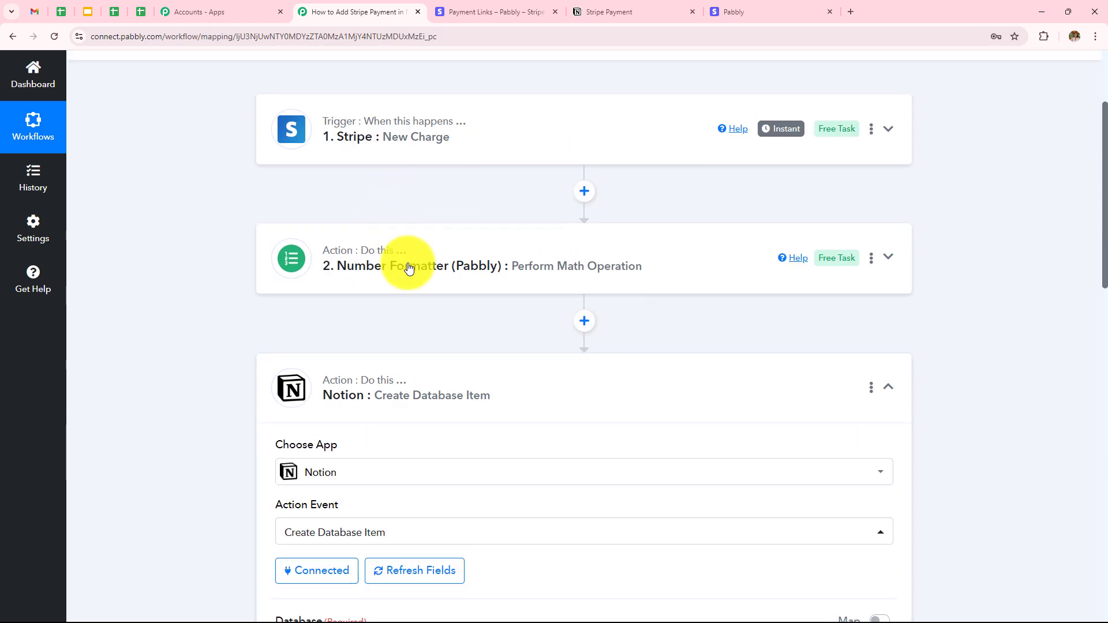
left_click(408, 267)
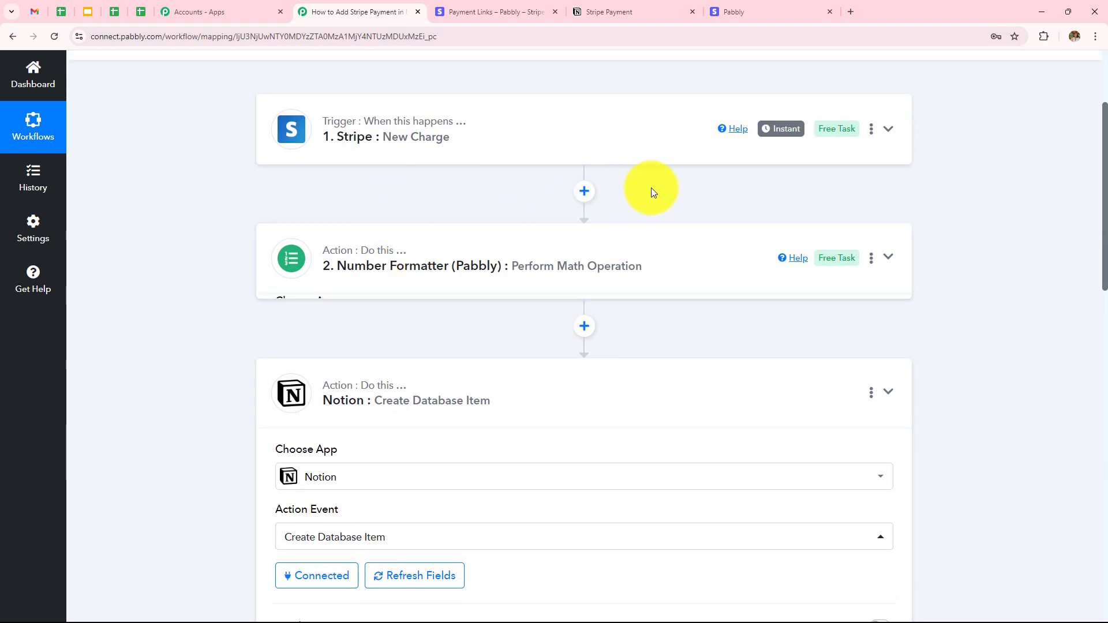
scroll(651, 188, "down", 9)
left_click(467, 346)
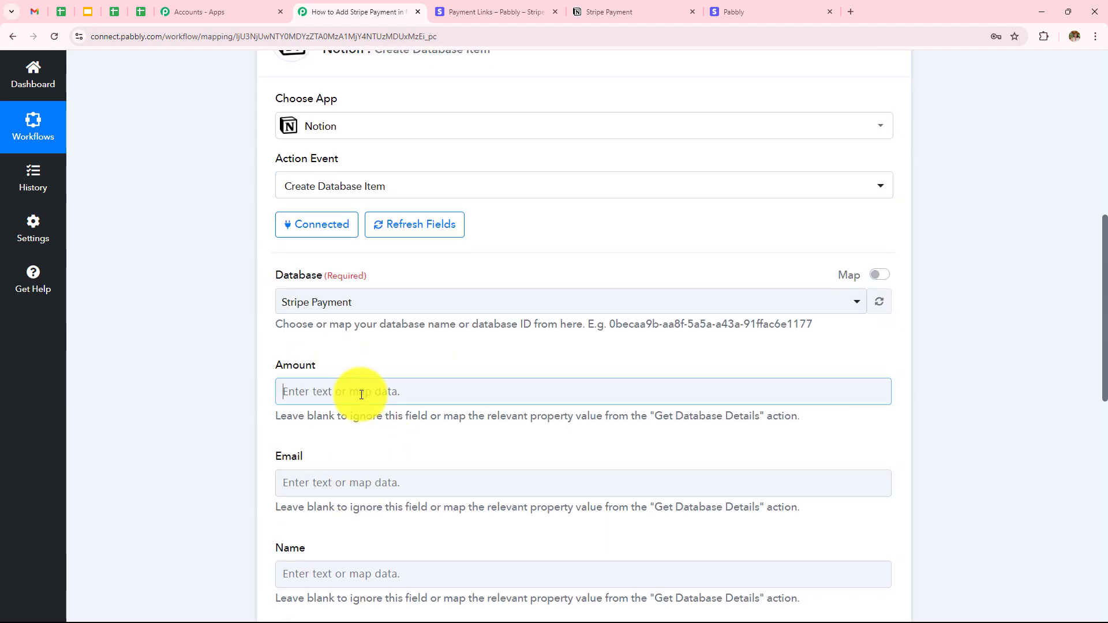
Map the Number Formatter's Result 1999 into the Amount field
left_click(361, 396)
scroll(452, 322, "down", 2)
left_click(477, 430)
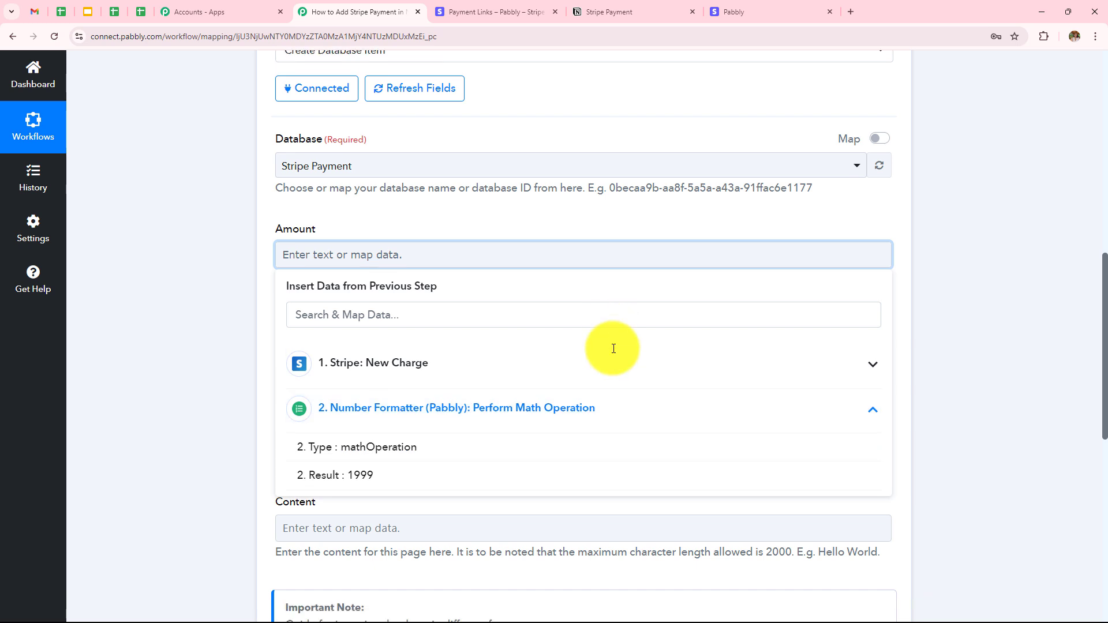
scroll(496, 358, "down", 2)
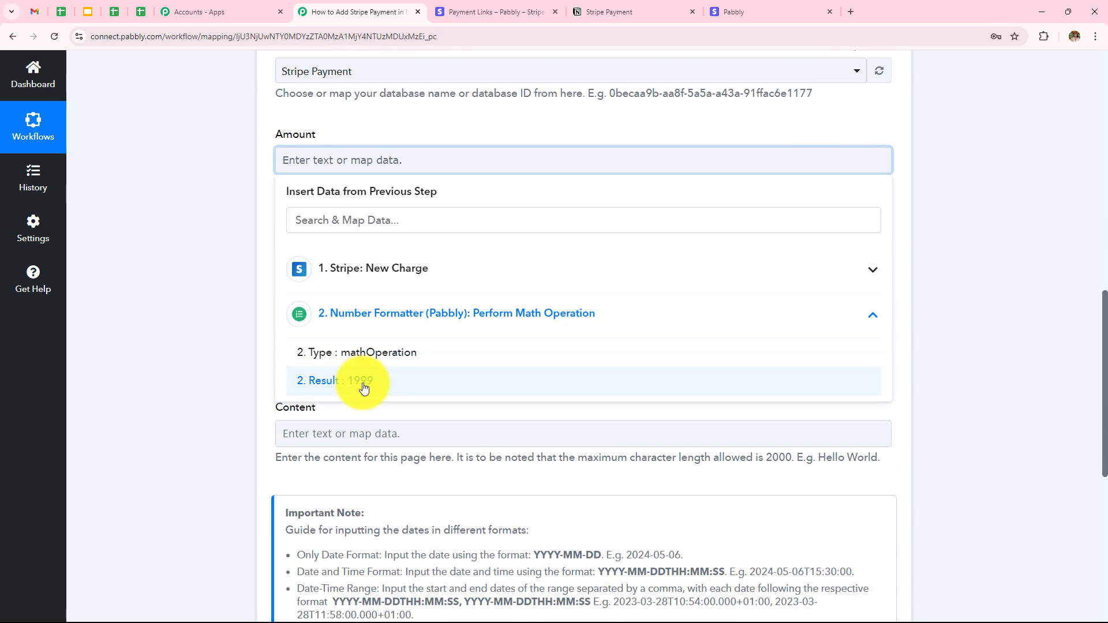
left_click(363, 385)
Map the Stripe New Charge Billing Details Email into the Email field
left_click(449, 253)
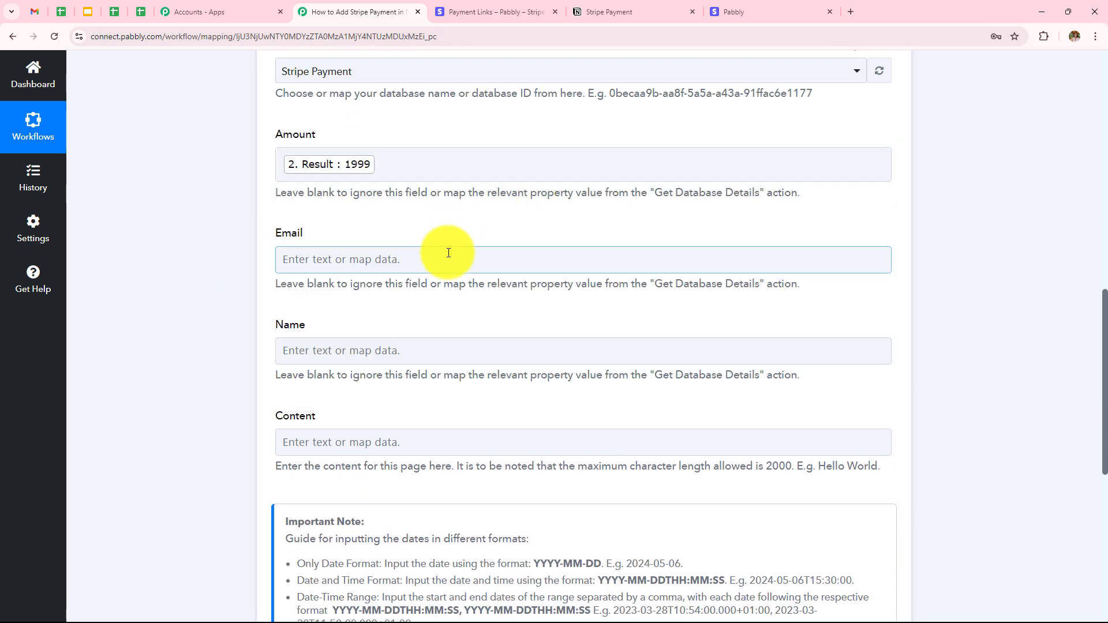
left_click(448, 253)
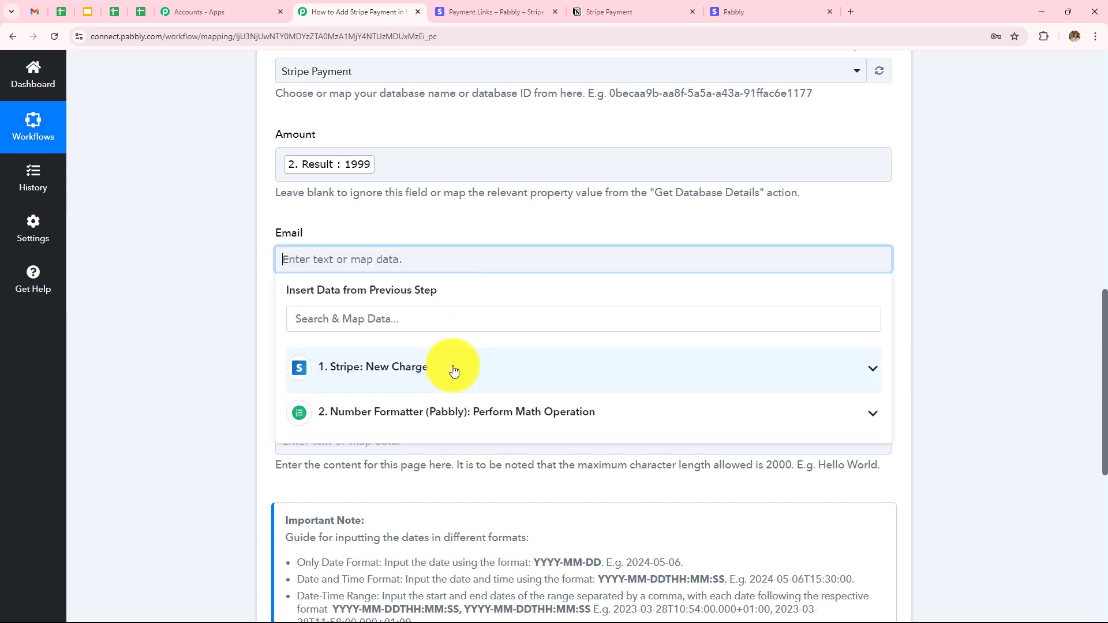
left_click(403, 381)
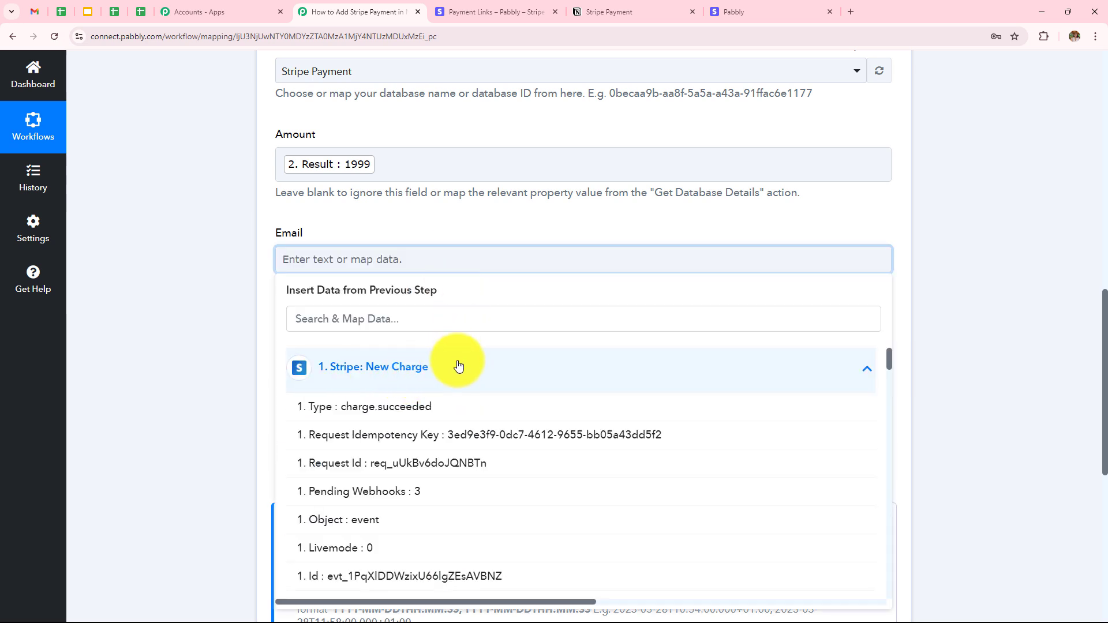
scroll(459, 366, "down", 15)
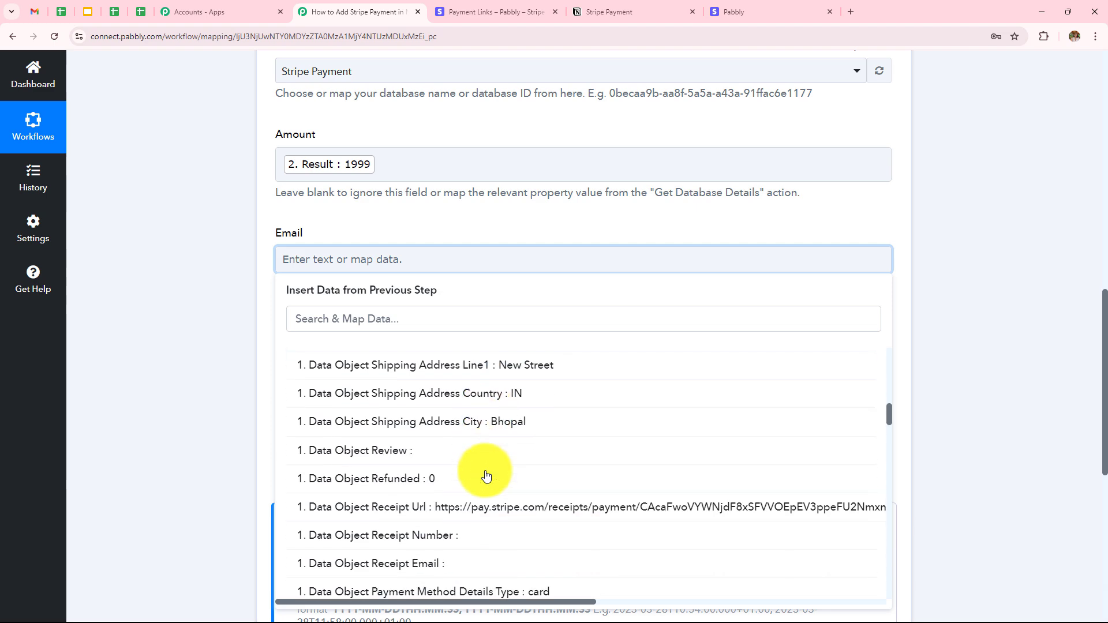
scroll(485, 476, "down", 15)
left_click(486, 474)
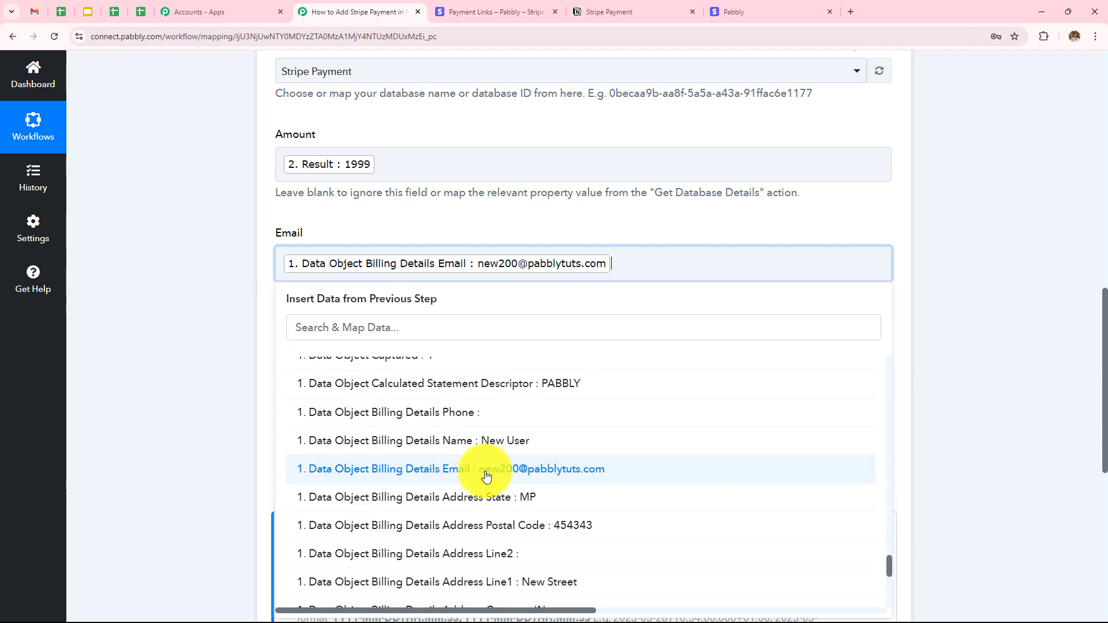
left_click(217, 324)
Map the Stripe New Charge Shipping Name into the Name field
scroll(537, 345, "down", 2)
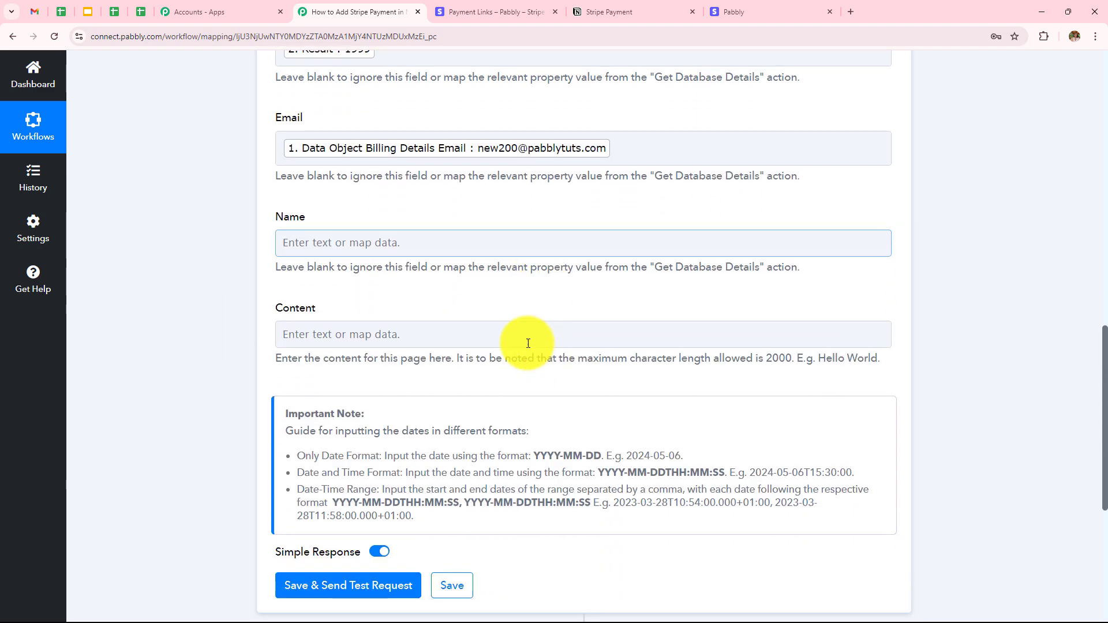
left_click(339, 243)
left_click(425, 357)
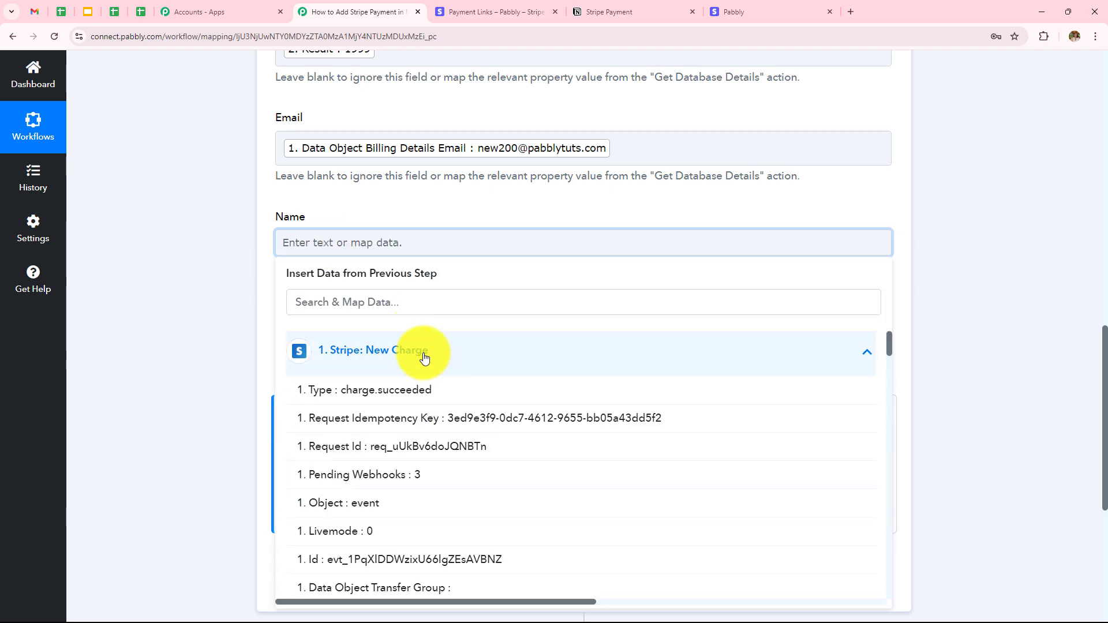
scroll(465, 453, "down", 6)
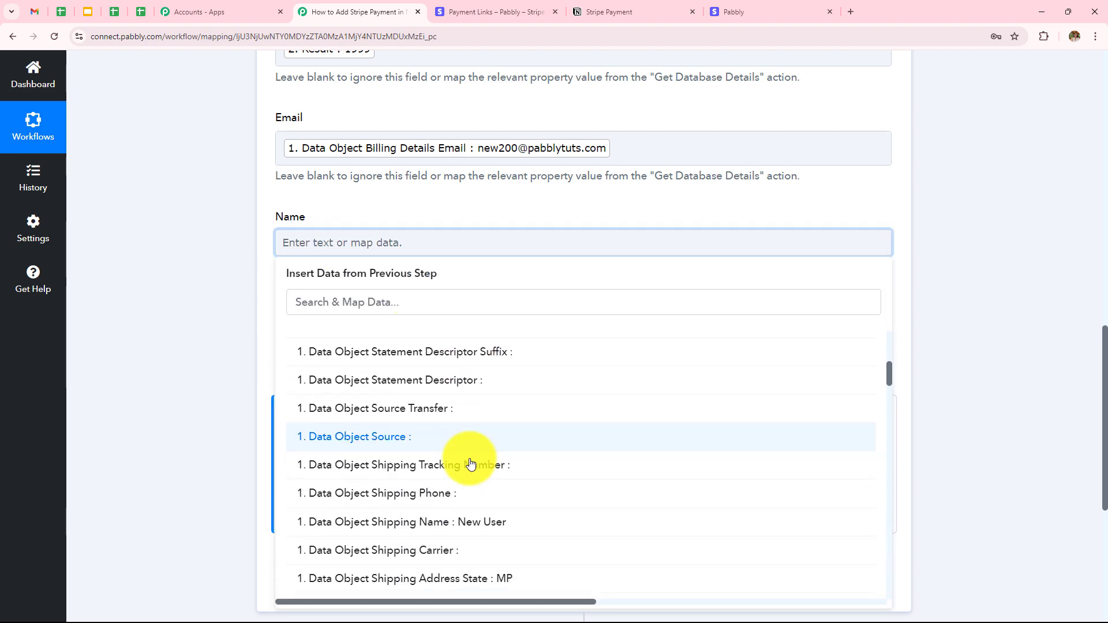
scroll(470, 464, "down", 3)
scroll(456, 427, "up", 1)
left_click(453, 389)
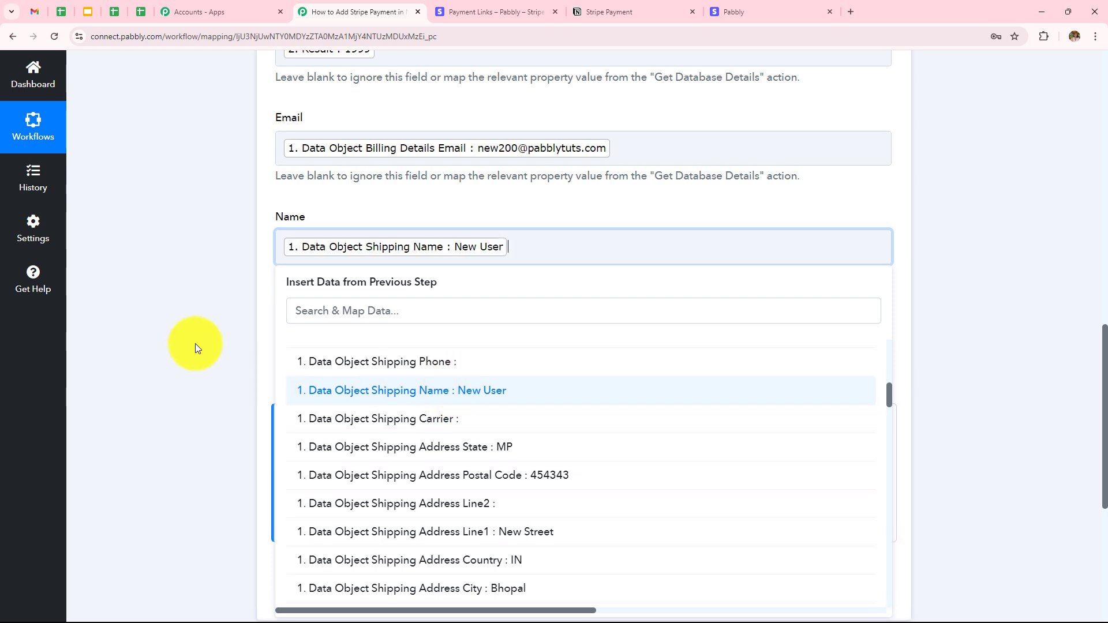
left_click(195, 344)
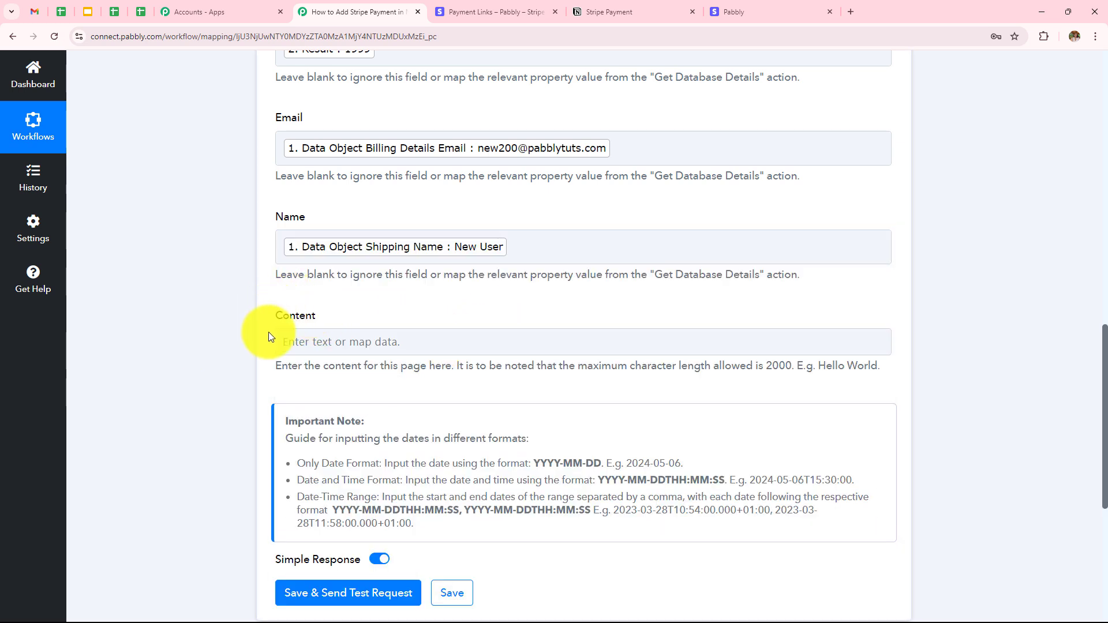
left_click(348, 332)
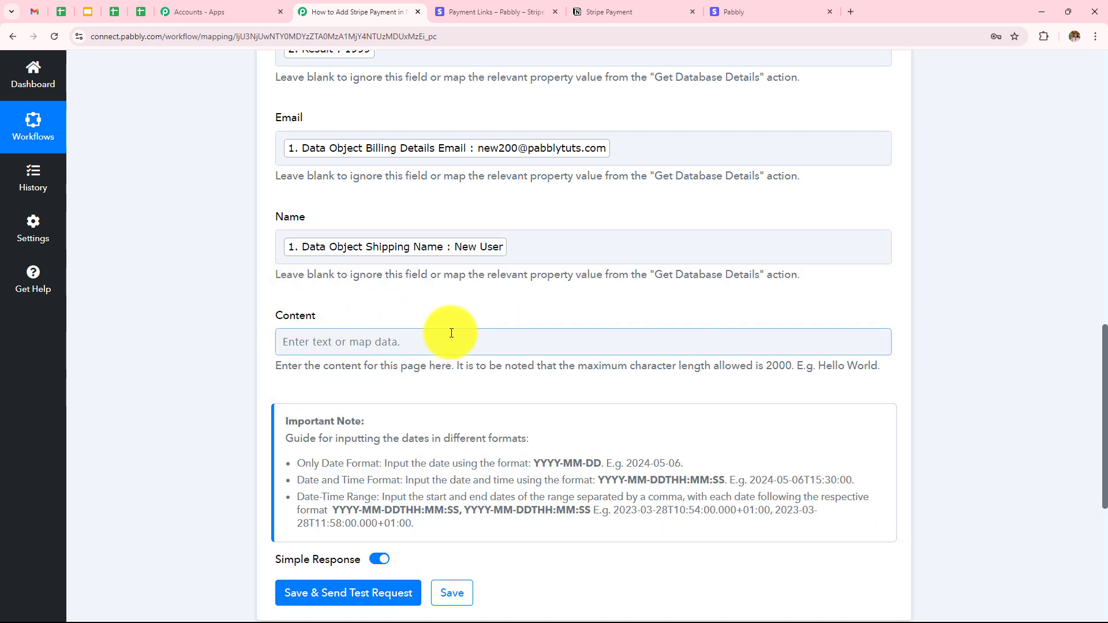
scroll(452, 326, "up", 3)
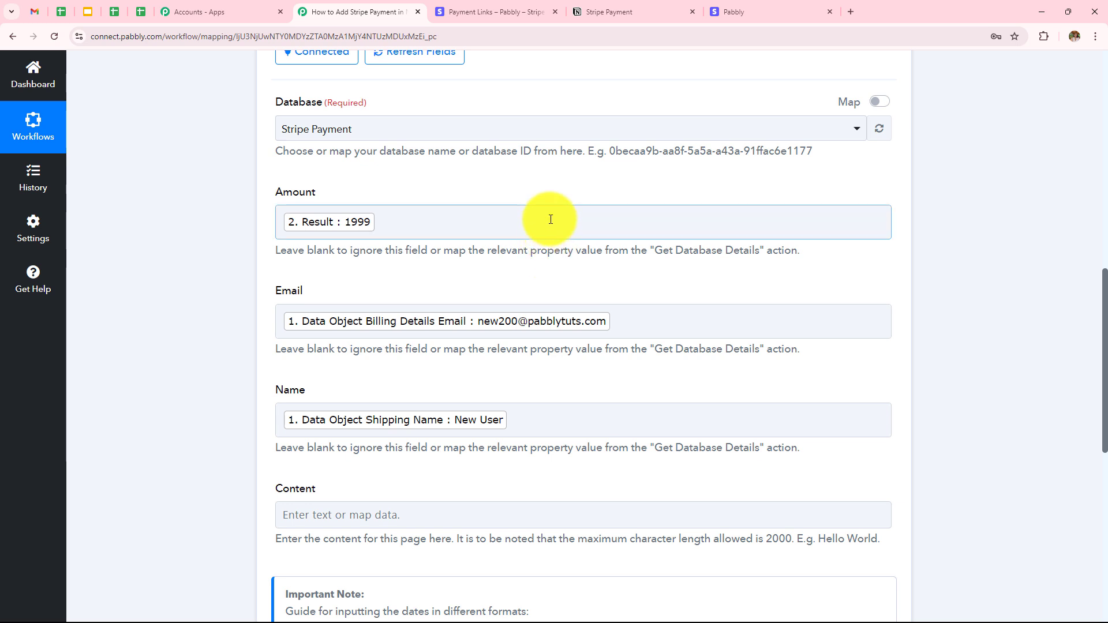
Recheck the Email field's mapped data without changing it
left_click(639, 314)
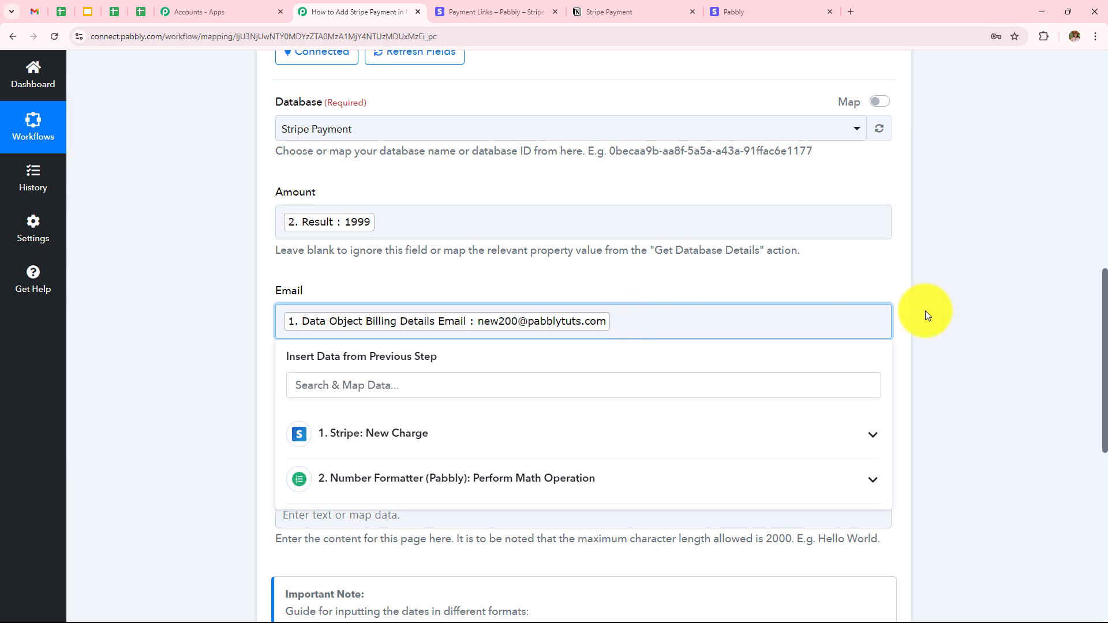
left_click(1002, 304)
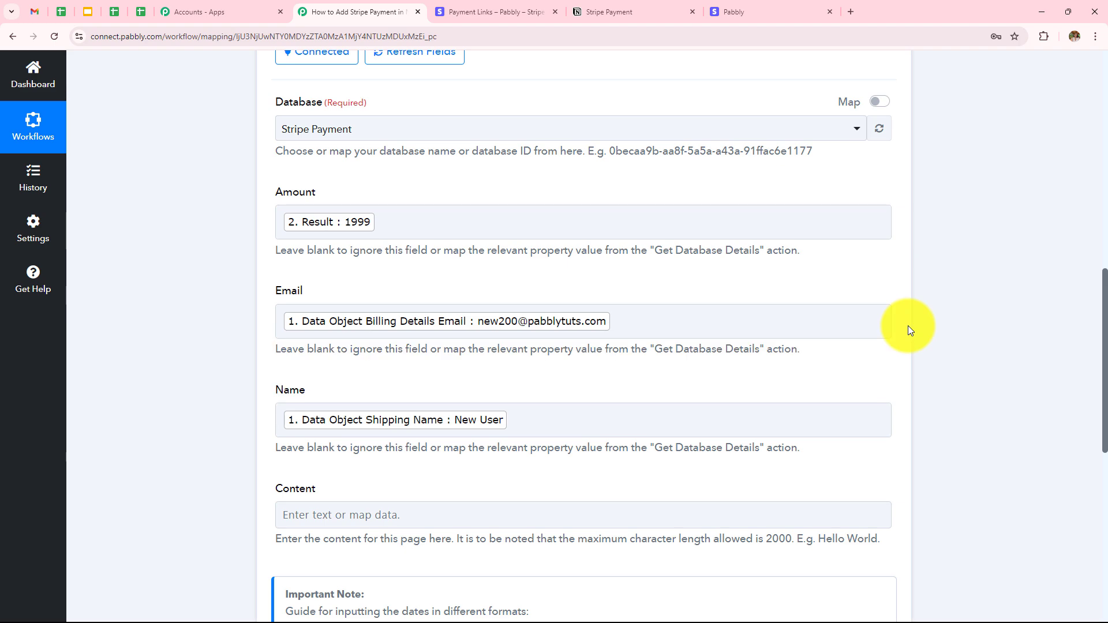
scroll(908, 327, "down", 1)
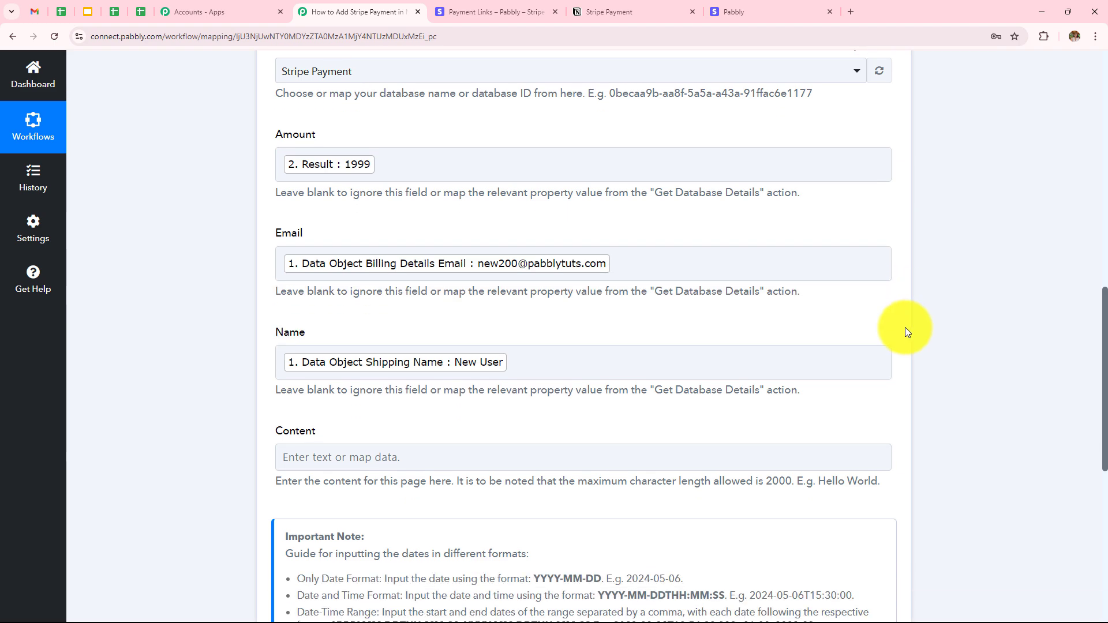
scroll(663, 236, "down", 3)
scroll(662, 241, "down", 3)
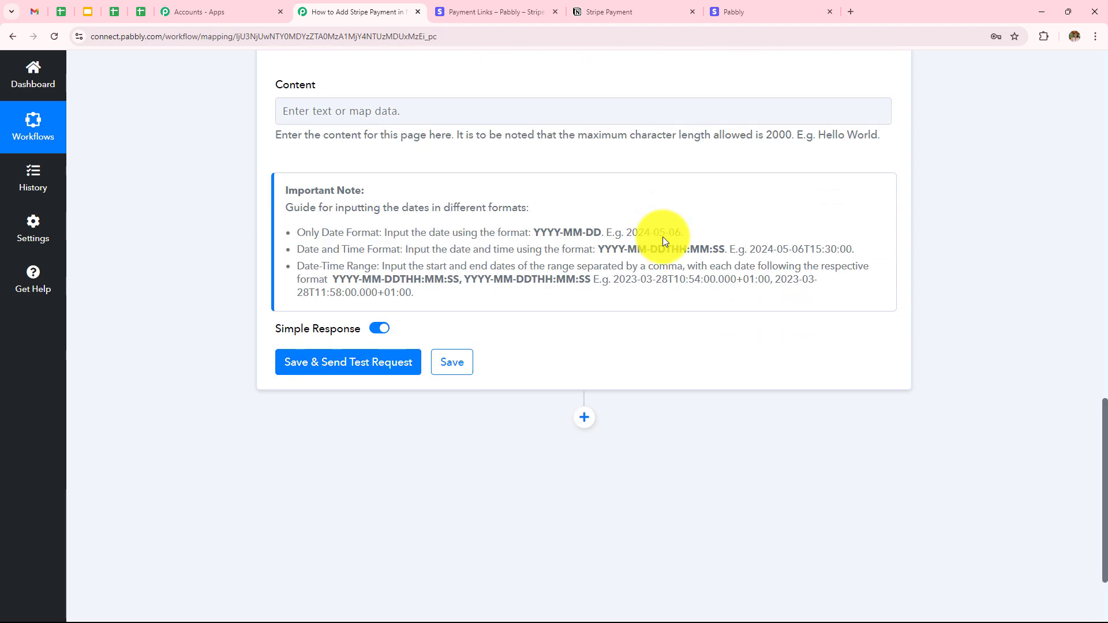
scroll(662, 237, "up", 8)
scroll(664, 237, "down", 8)
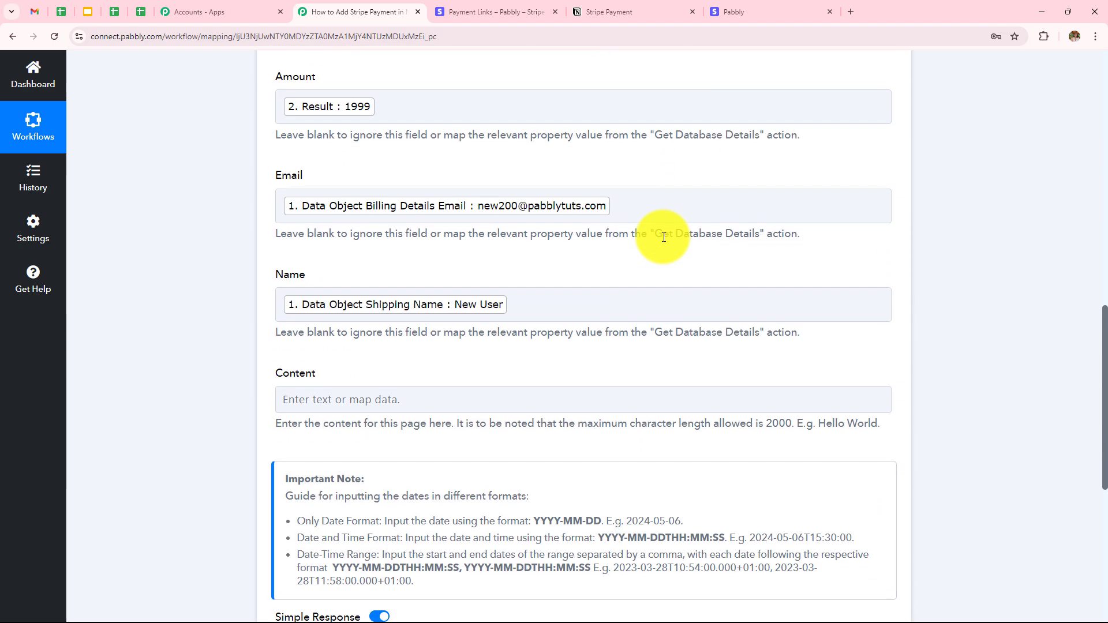
Save the Notion step, send a test request and review the returned New User page details
left_click(340, 354)
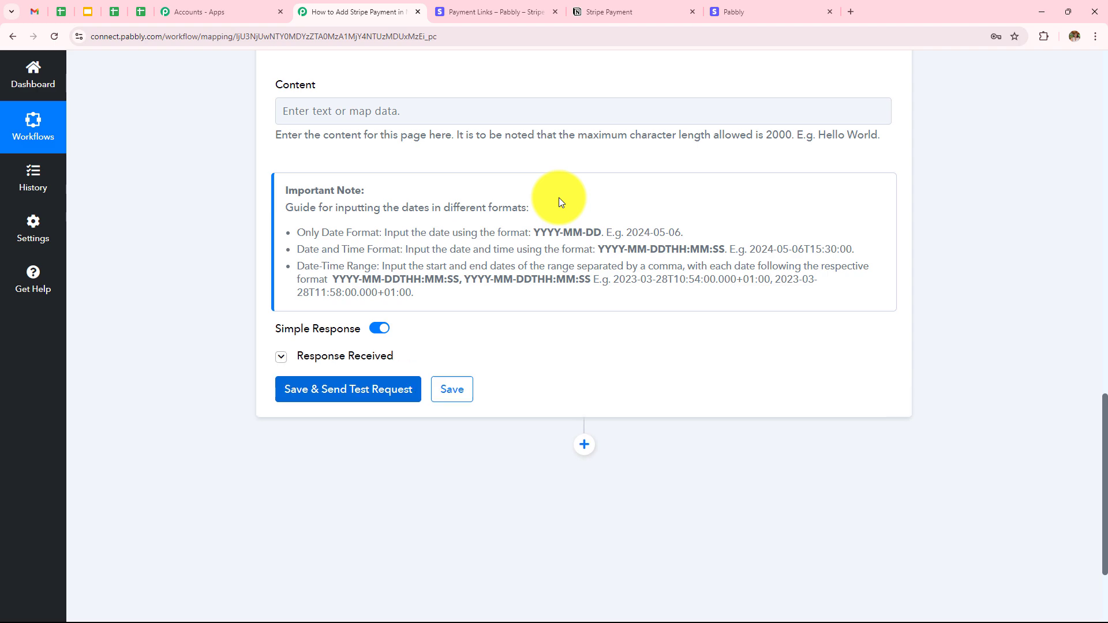
scroll(559, 198, "down", 4)
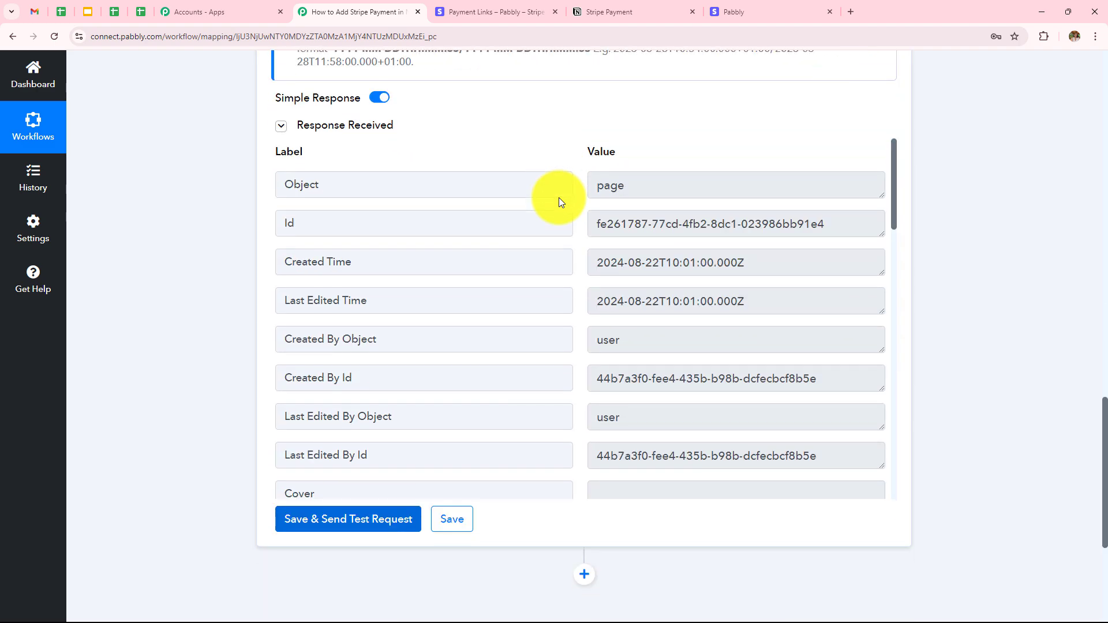
scroll(573, 320, "down", 10)
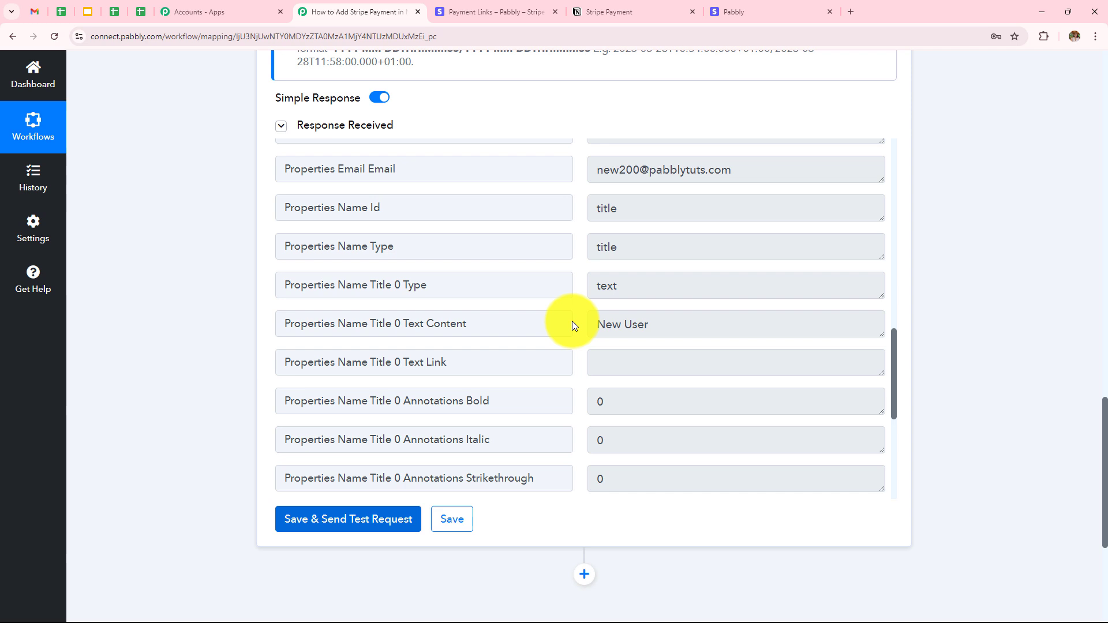
scroll(572, 320, "down", 5)
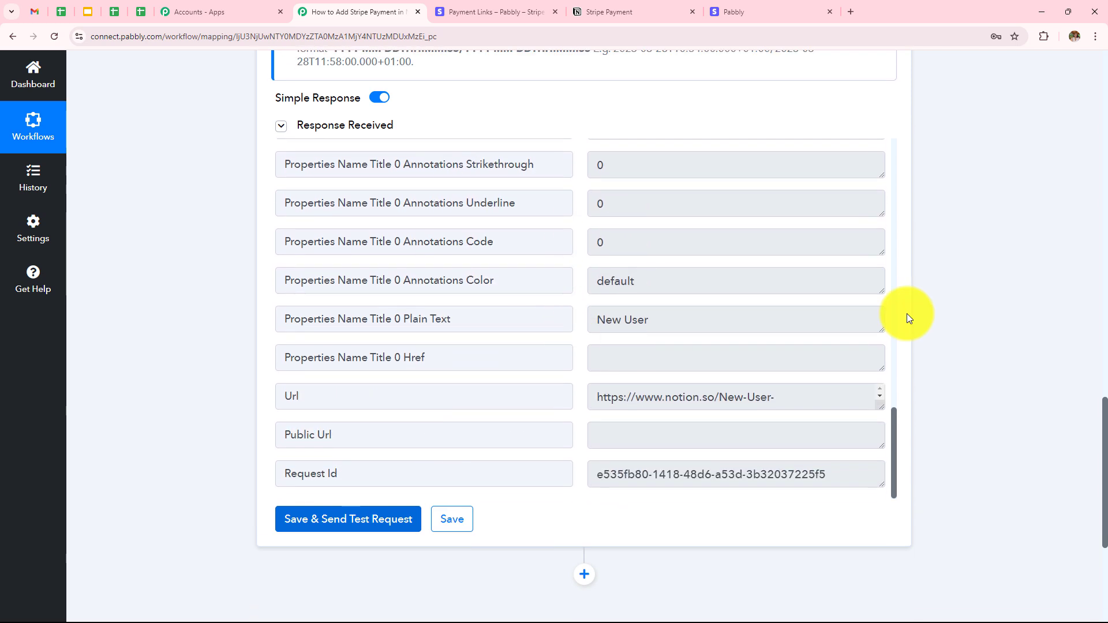
Switch to the Notion Stripe Payment tab to see the new row with amount 1999
left_click(613, 6)
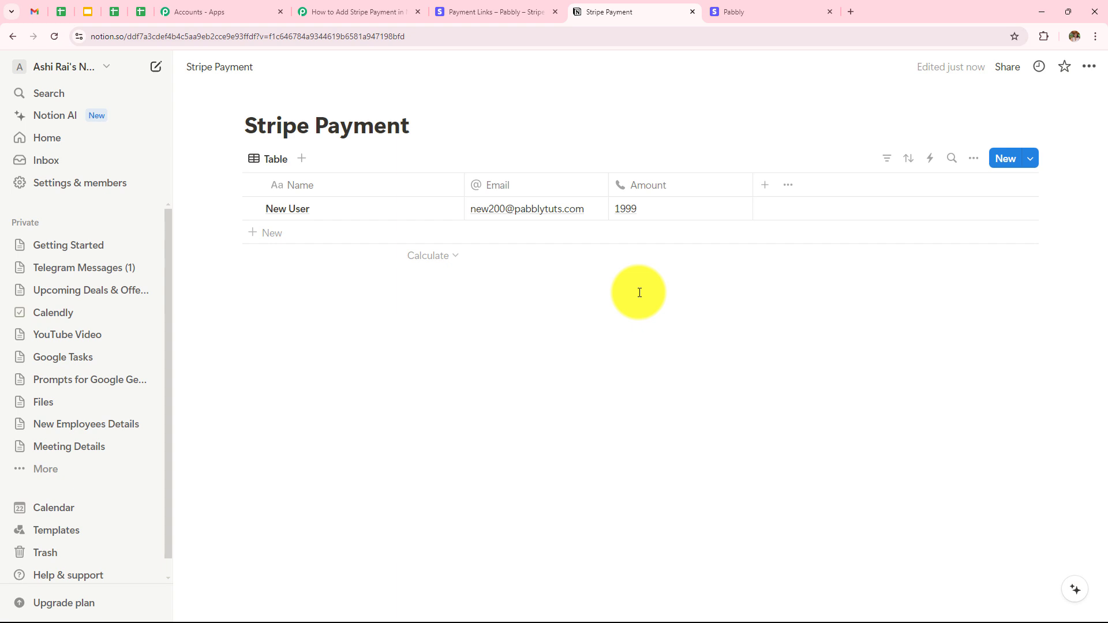
Copy the Haircare payment link URL and load its ₹1,999.00 checkout page in a new tab
left_click(829, 12)
left_click(508, 12)
left_click(981, 342)
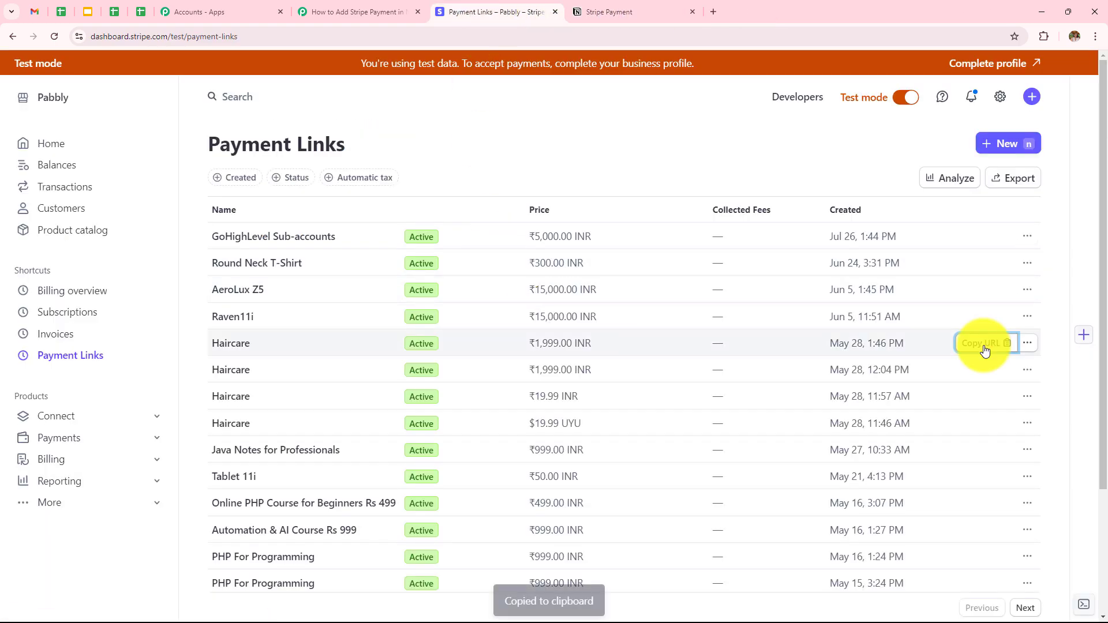
left_click(714, 12)
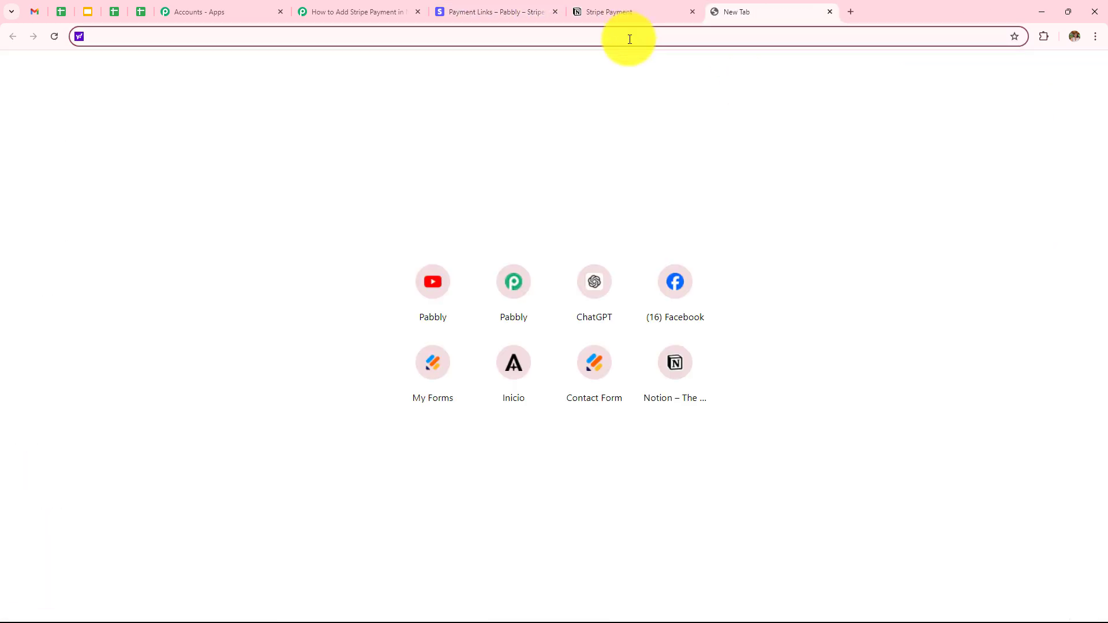
key("ctrl+v")
key("Return")
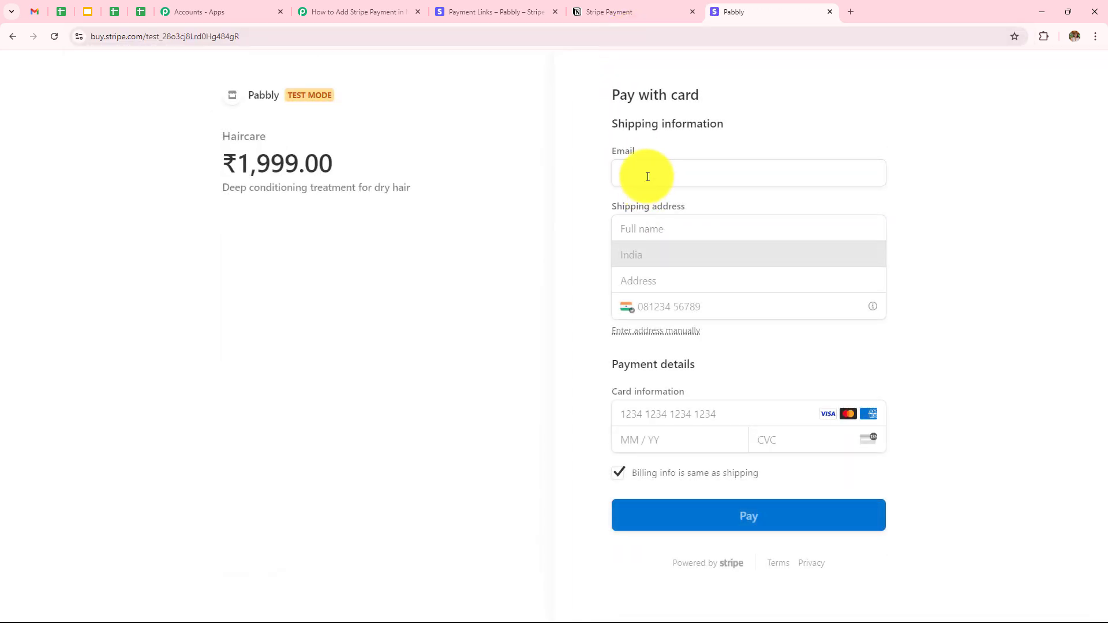
Enter the customer's email and full name and fill in the saved Old Street address
left_click(648, 177)
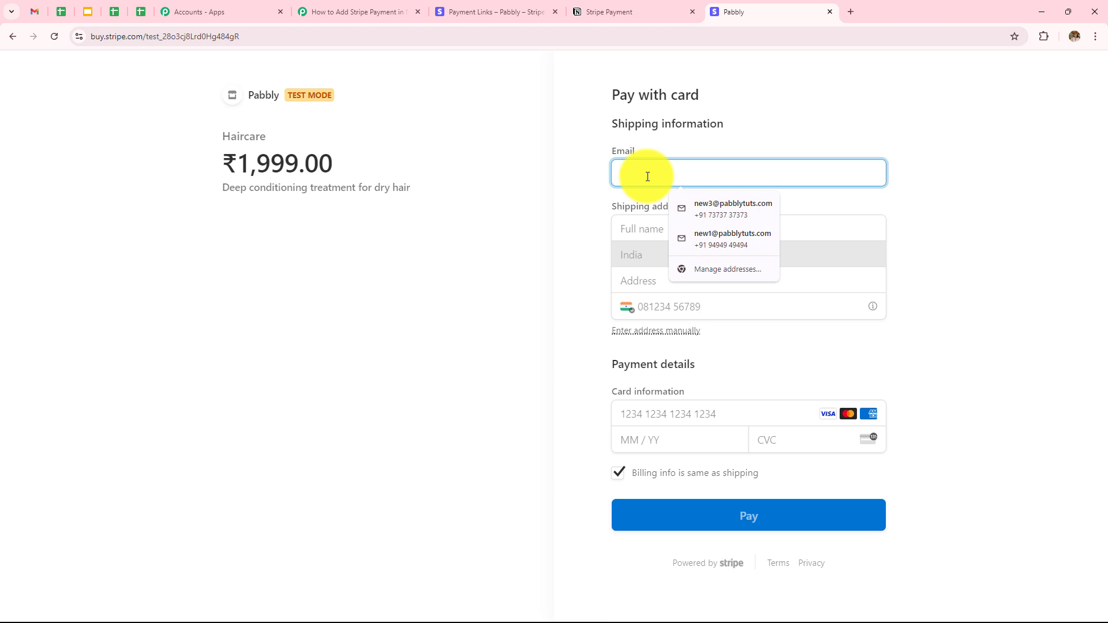
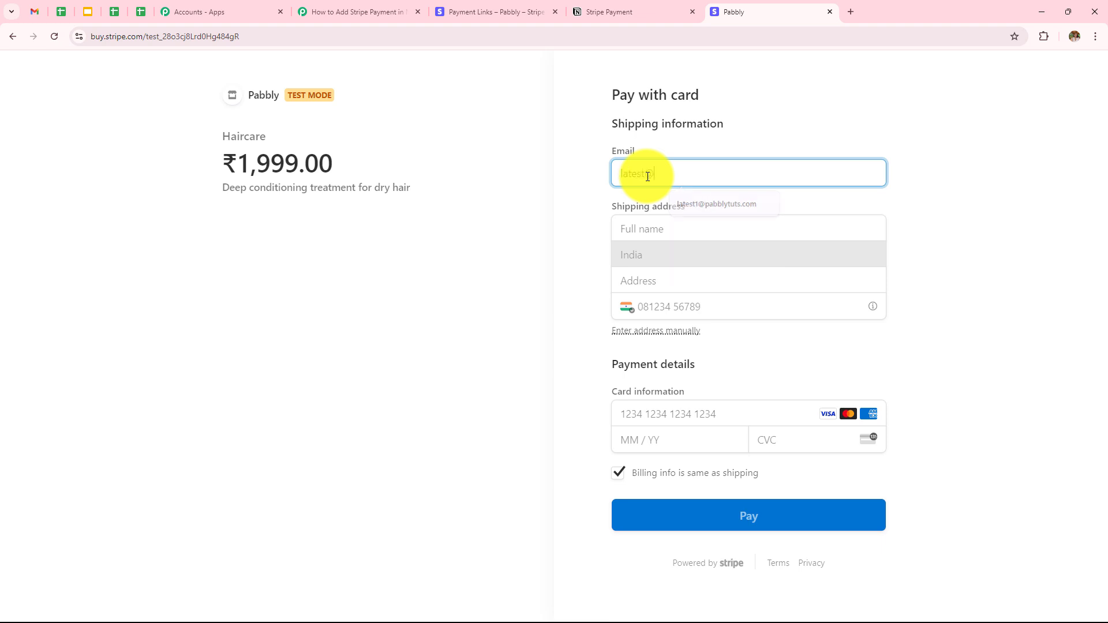
left_click(668, 223)
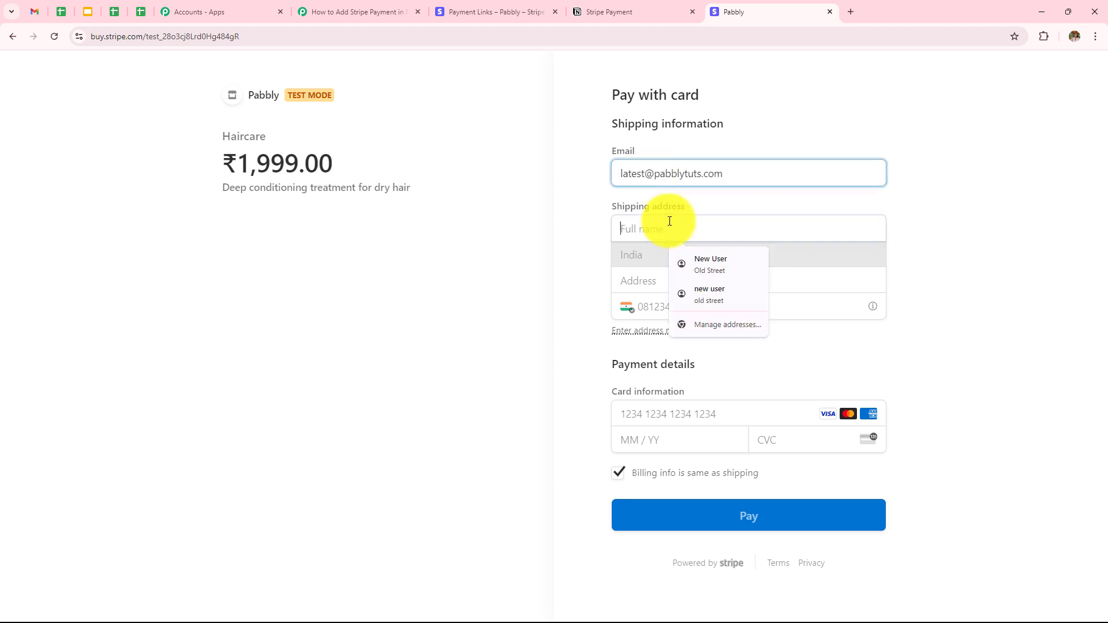
type("Lt")
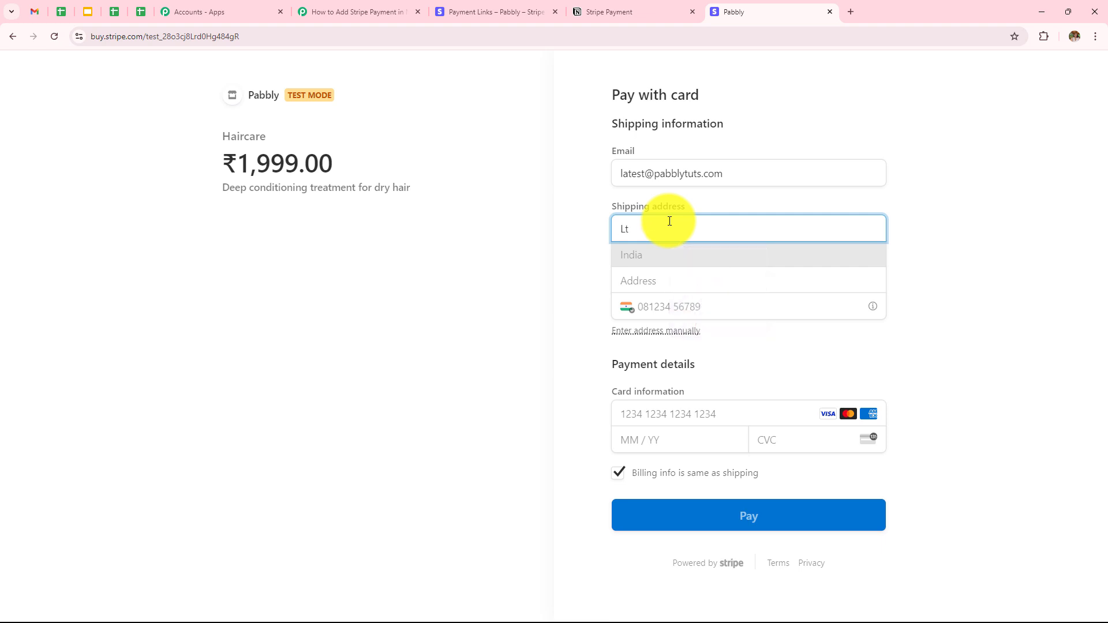
type("test User")
left_click(687, 282)
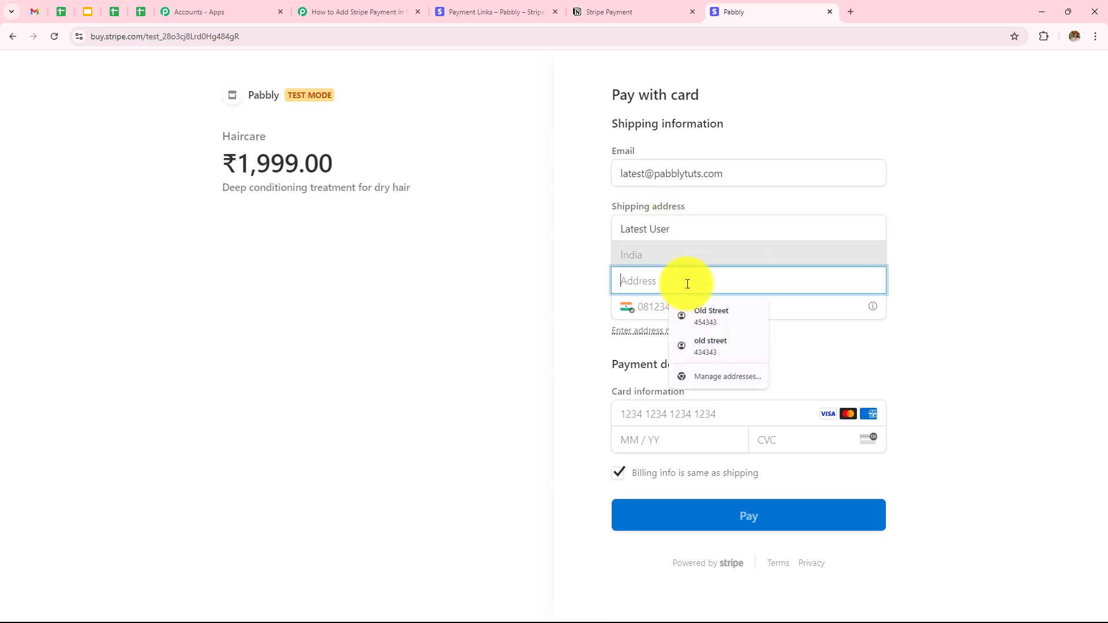
left_click(711, 314)
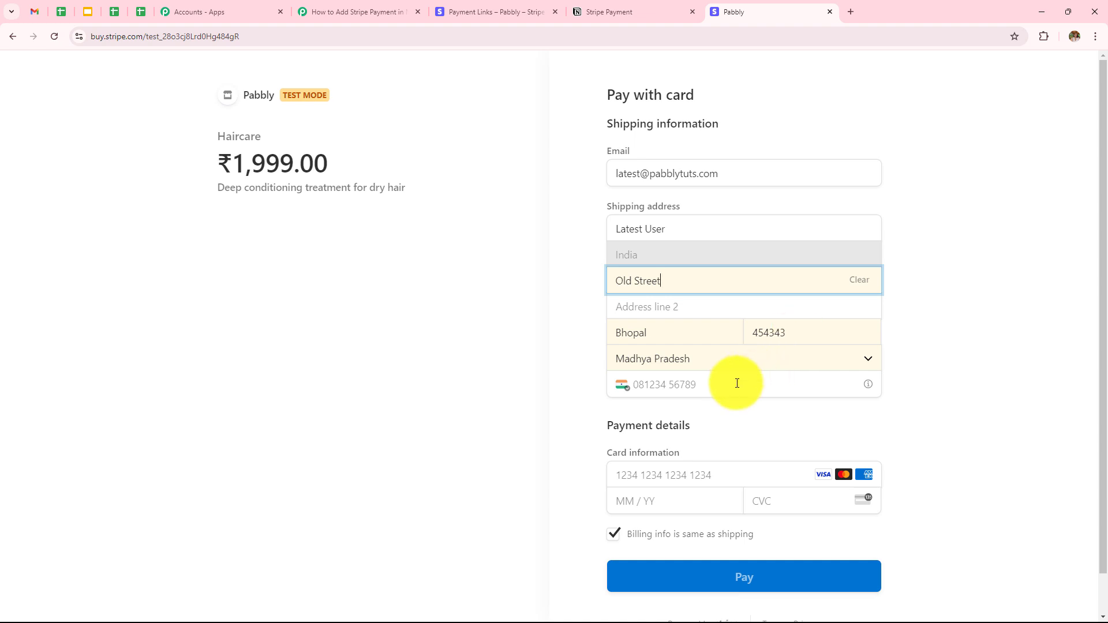
Enter the phone number and test card number, expiry and CVC, then pay ₹1,999.00
left_click(737, 384)
type("0")
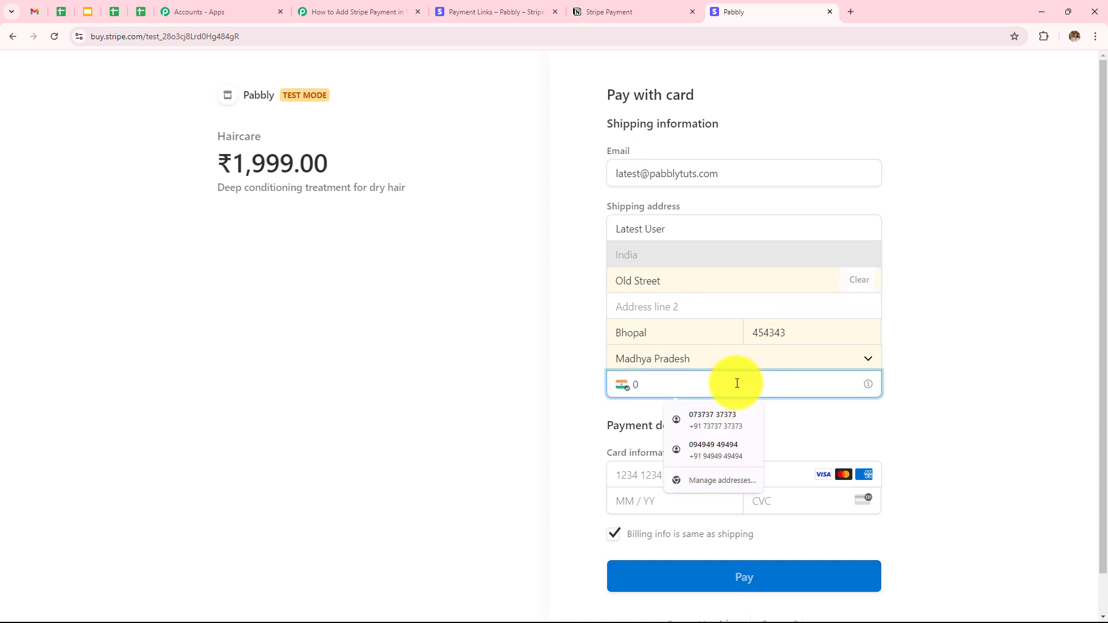
type("93939 39393")
left_click(745, 474)
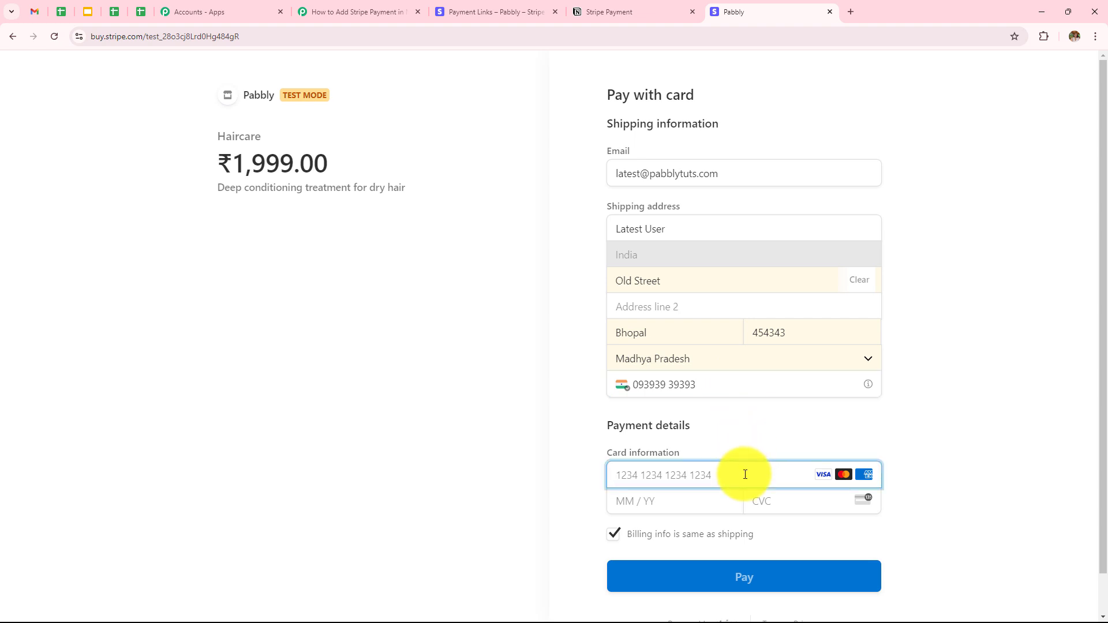
type("4111 1111 1111 1111")
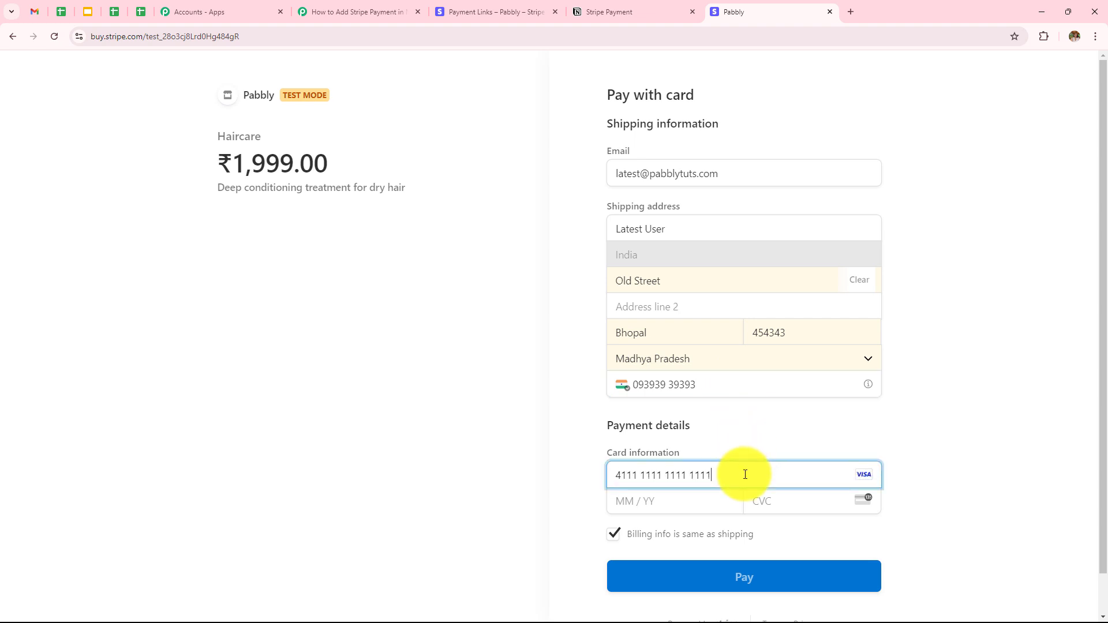
left_click(697, 507)
type("0525")
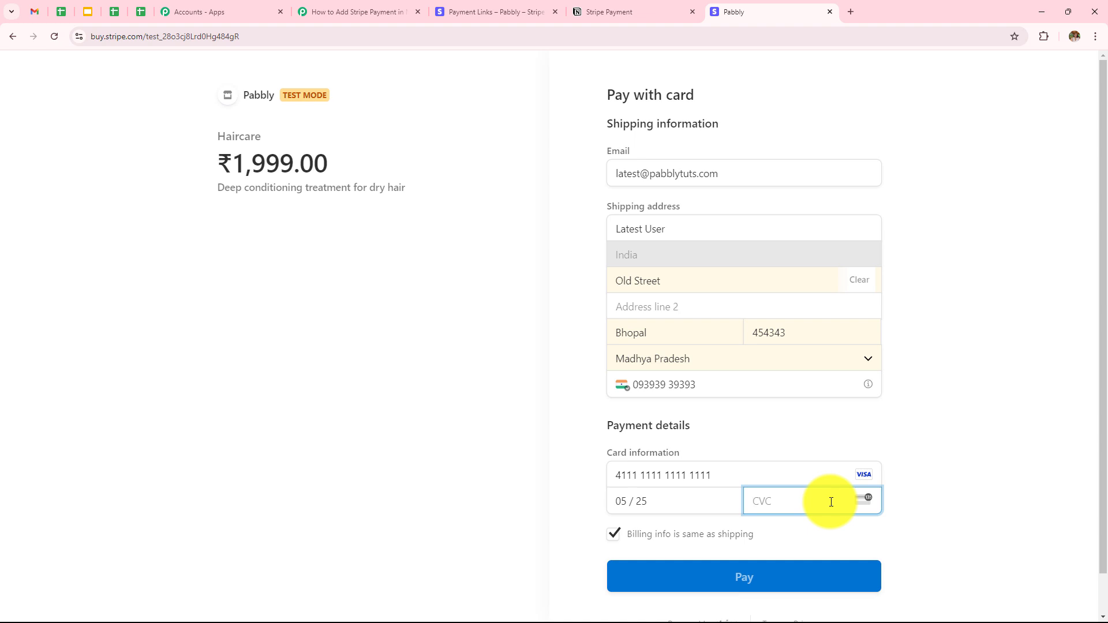
type("343")
scroll(794, 521, "down", 1)
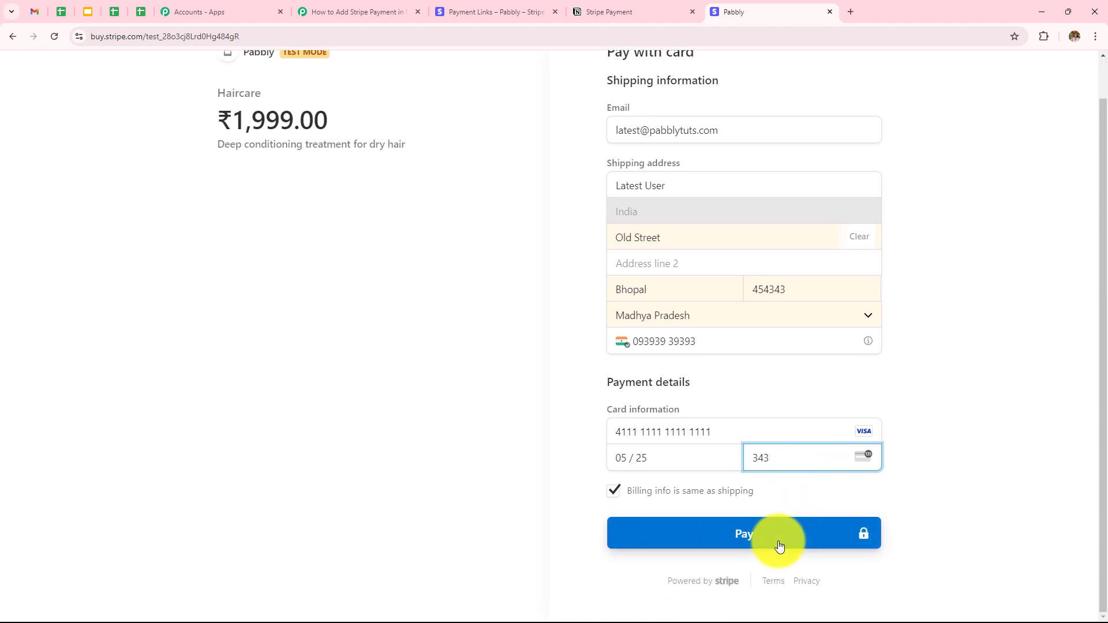
left_click(774, 538)
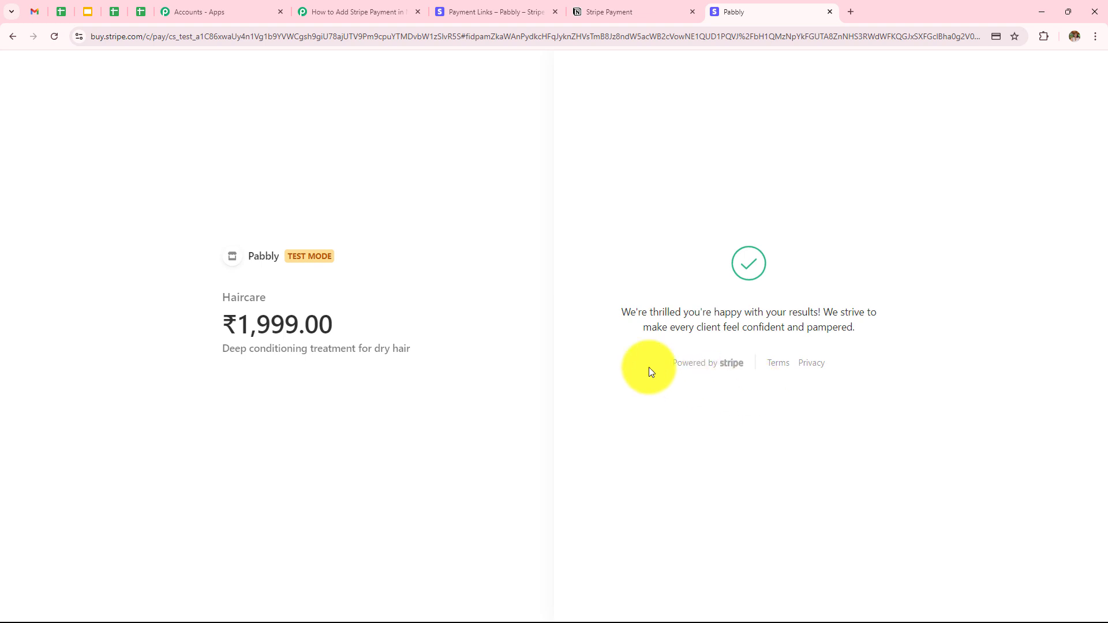
Check the new 1999 row in Notion's Stripe Payment table, then return to the Pabbly workflow
left_click(599, 11)
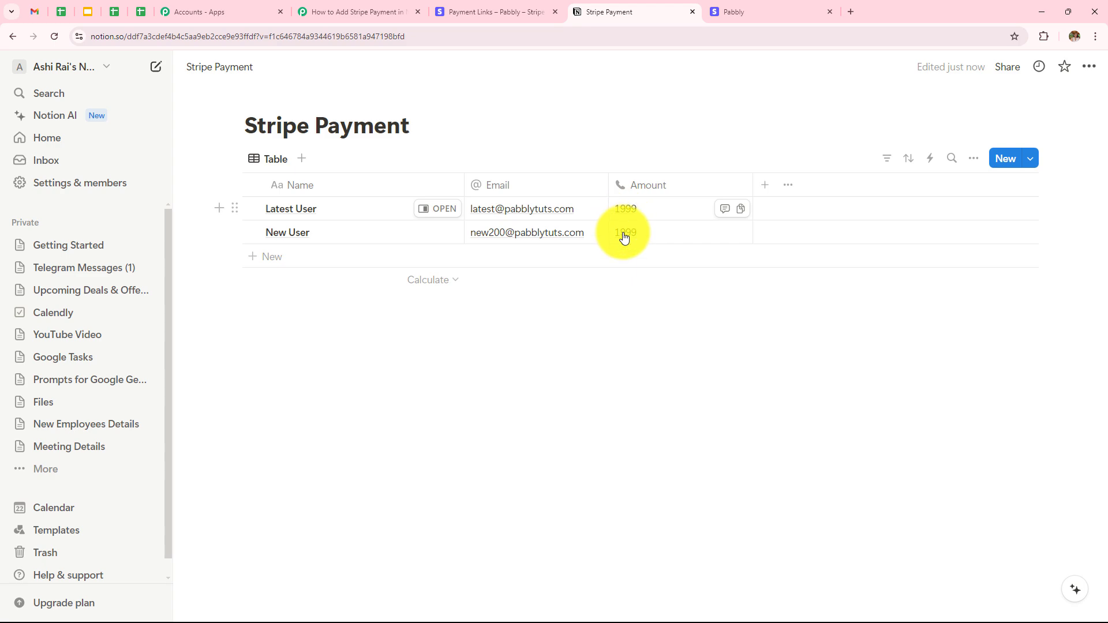
left_click(358, 12)
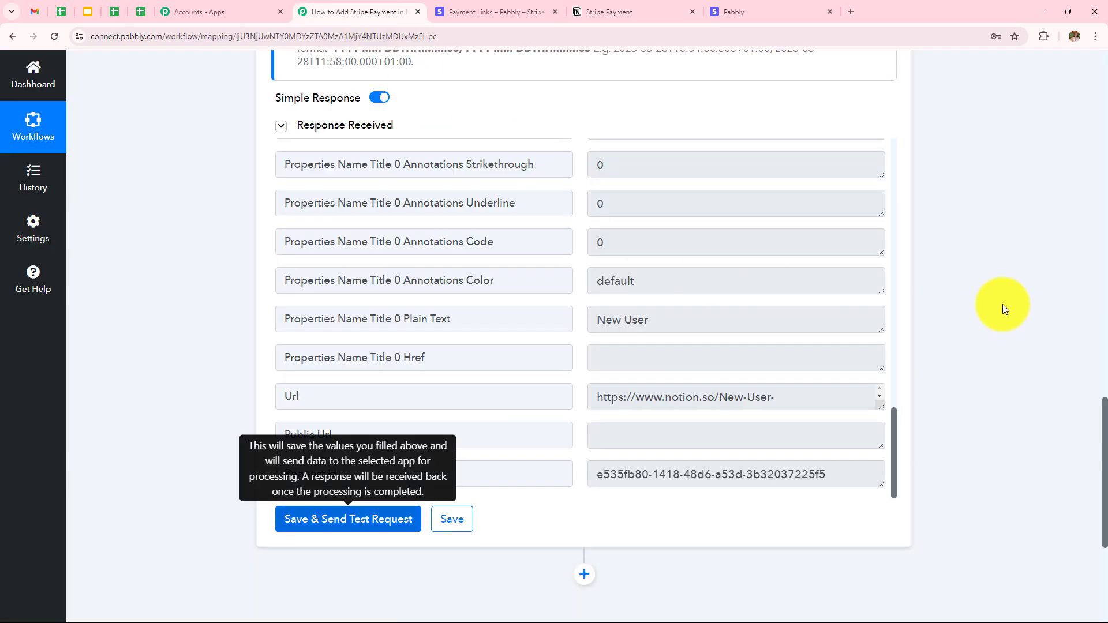
Expand and review the Stripe New Charge trigger and Number Formatter math steps
scroll(1004, 294, "up", 8)
scroll(1006, 283, "up", 10)
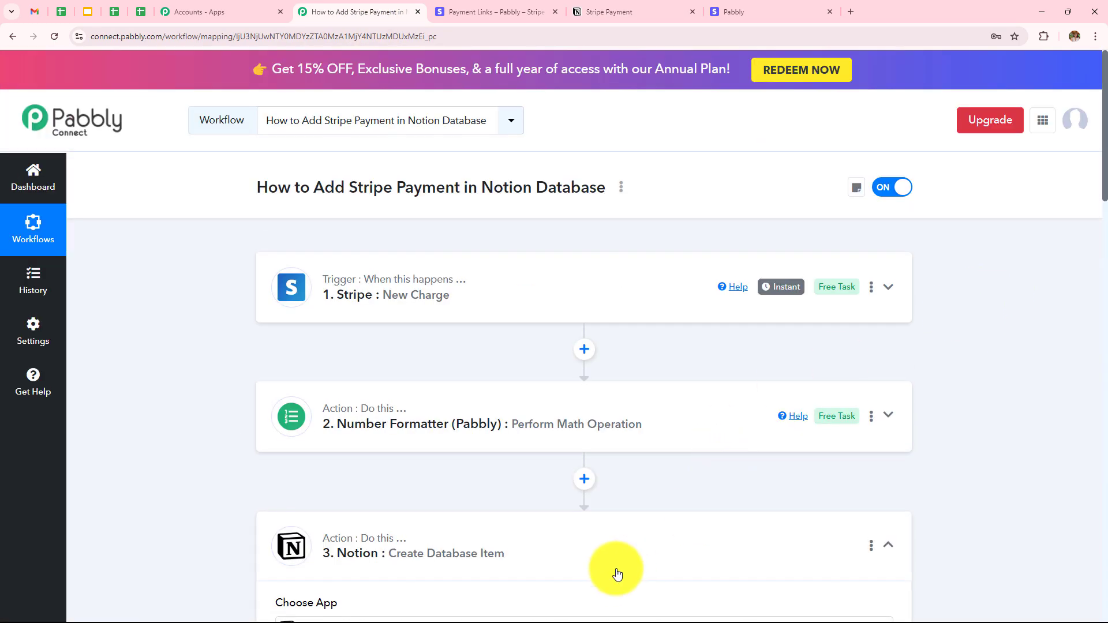
left_click(421, 298)
scroll(562, 263, "down", 5)
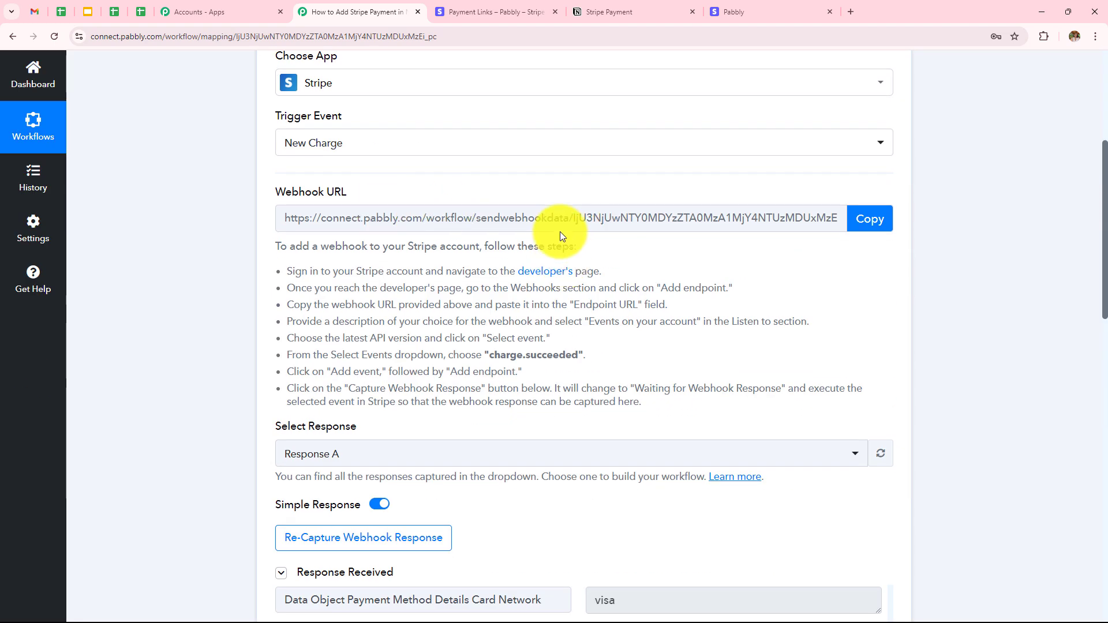
scroll(580, 221, "down", 10)
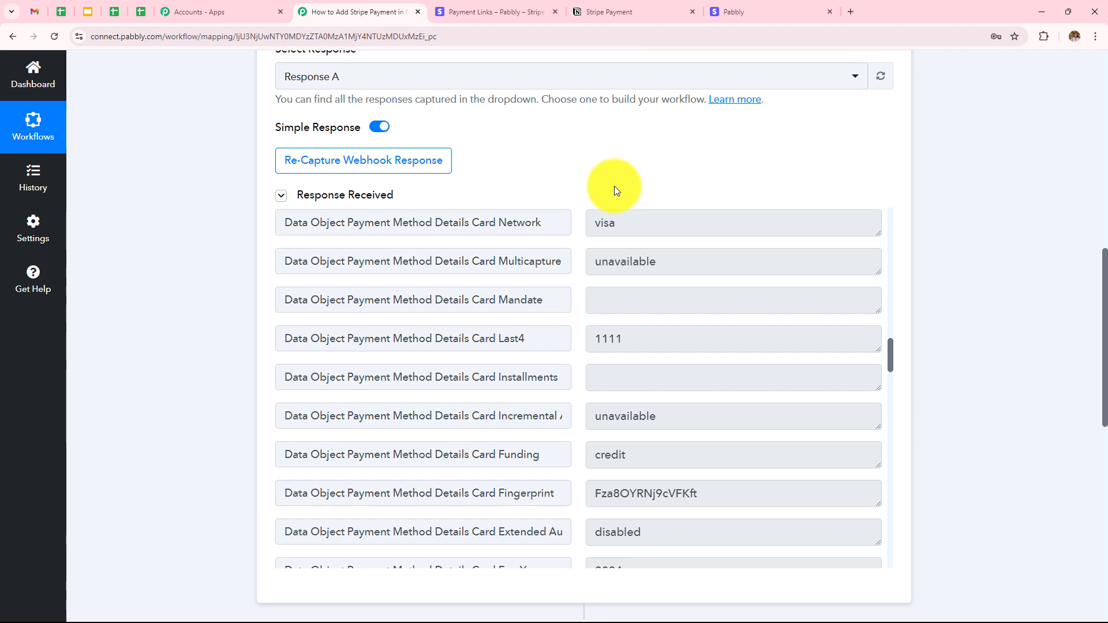
scroll(614, 186, "down", 3)
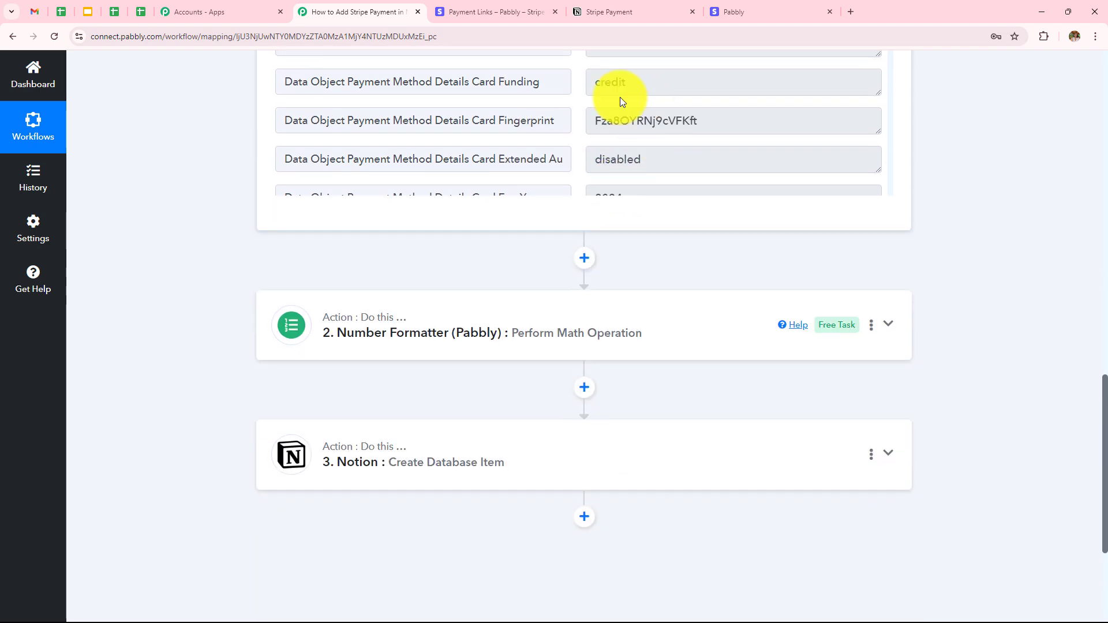
left_click(527, 330)
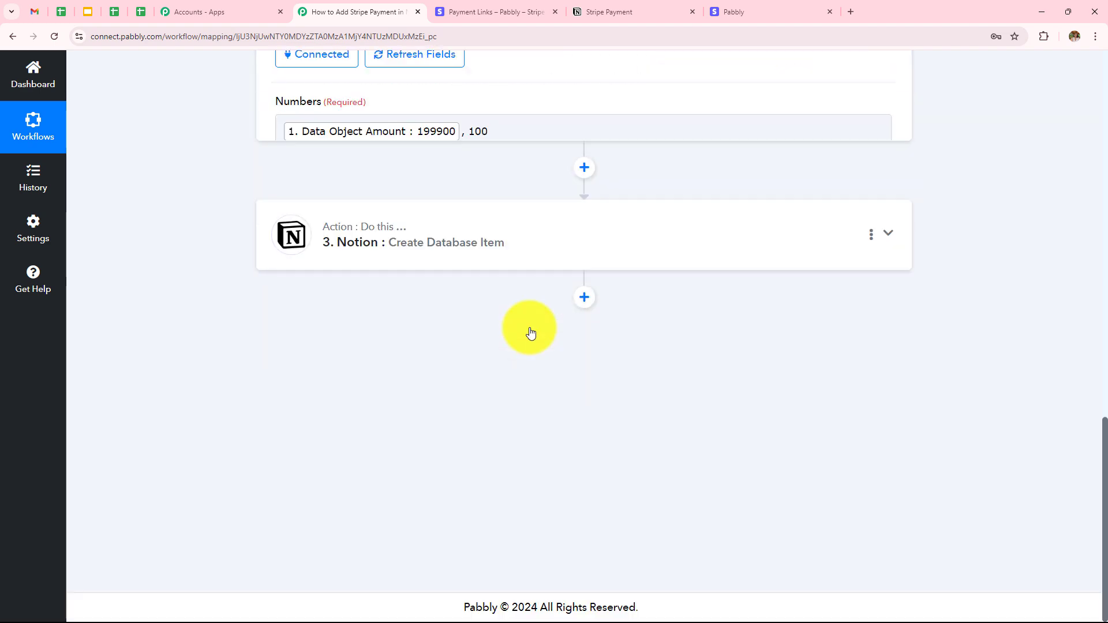
scroll(535, 275, "up", 10)
scroll(535, 260, "down", 8)
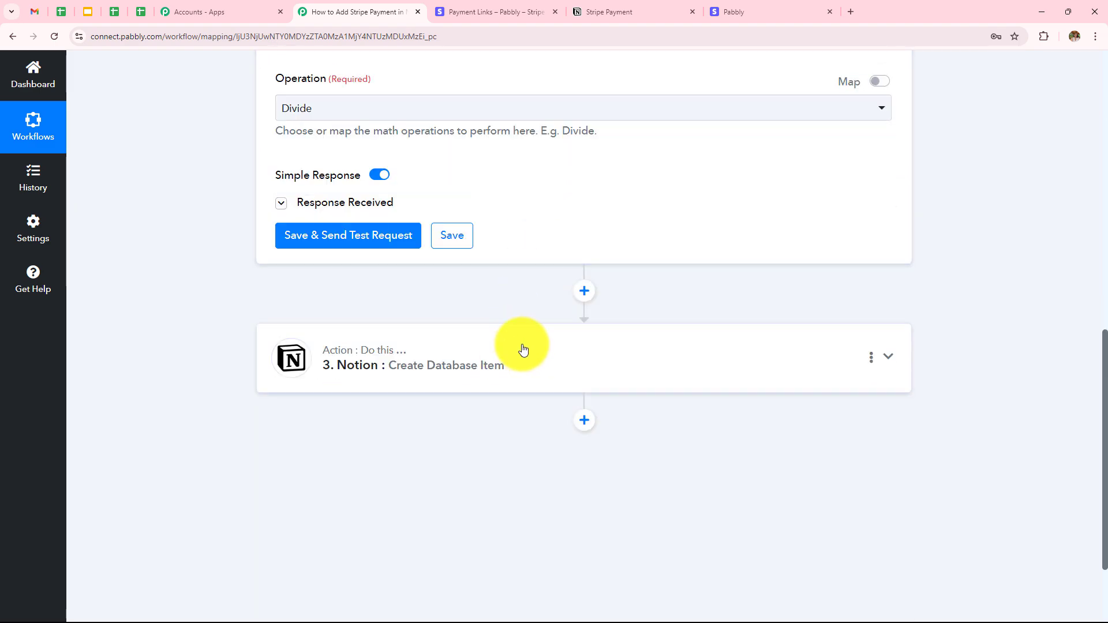
Review the Notion step's received response, recheck the Stripe Payment table, and return to the workflow
left_click(522, 350)
scroll(600, 289, "down", 5)
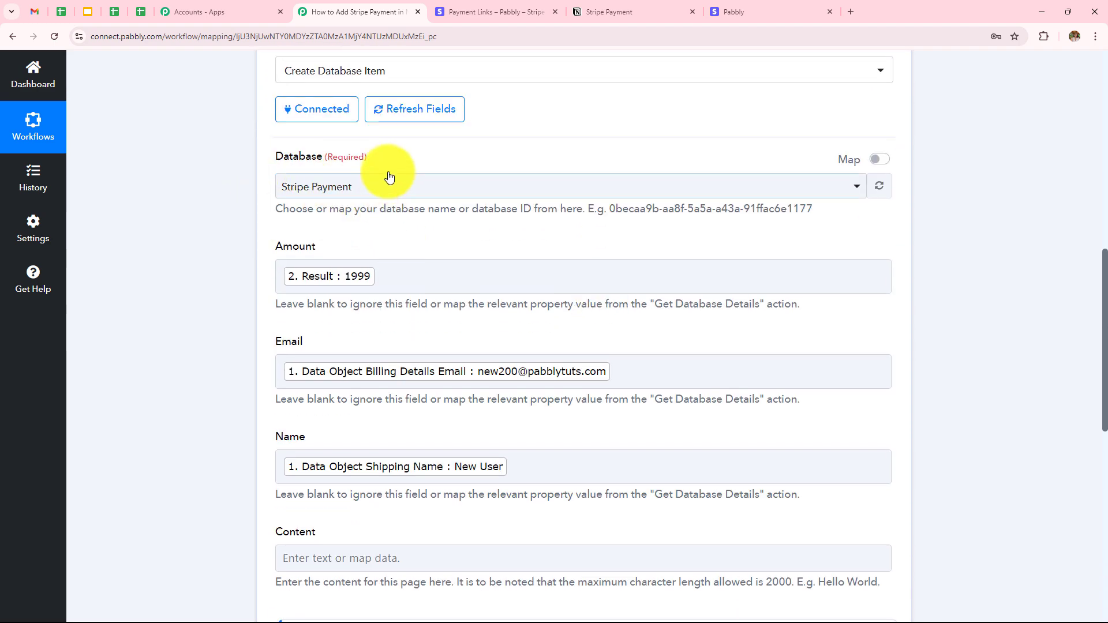
left_click(463, 197)
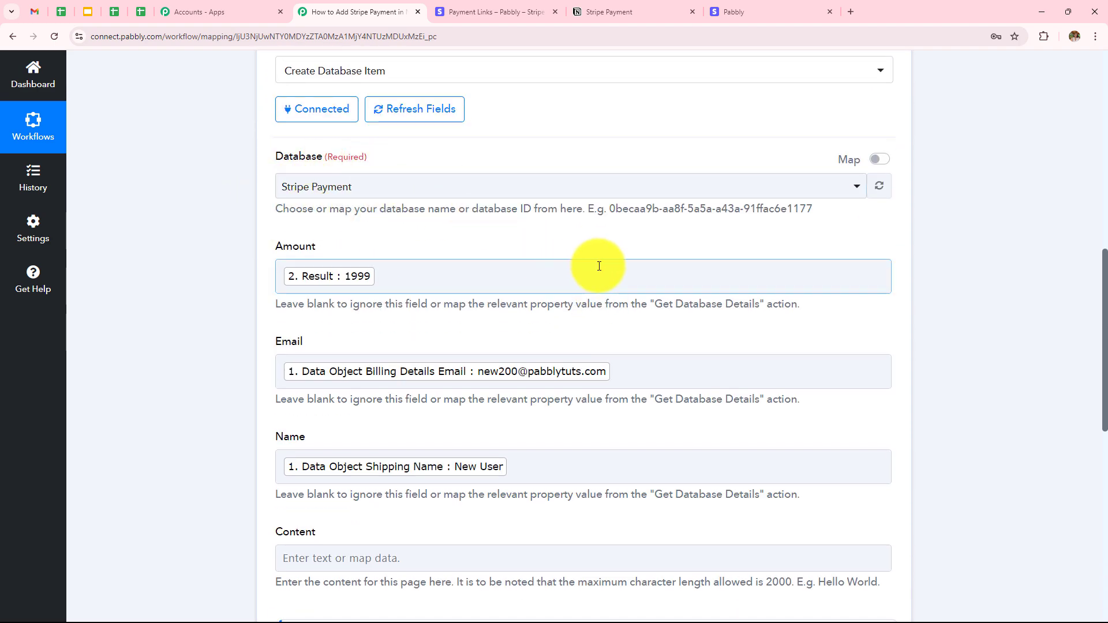
scroll(520, 230, "down", 1)
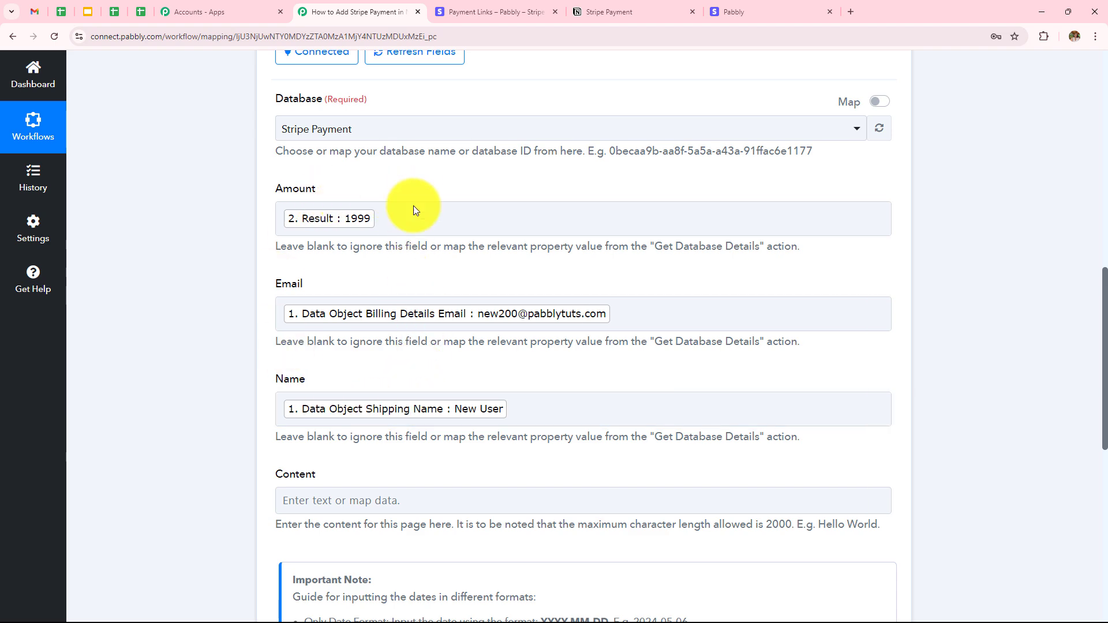
scroll(650, 155, "down", 7)
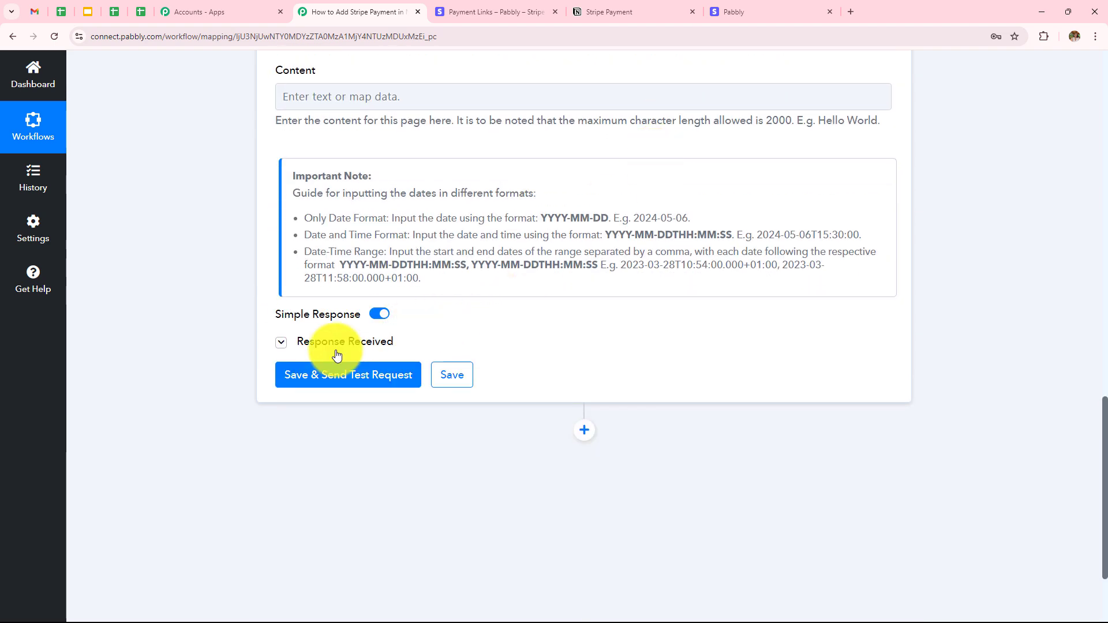
left_click(346, 341)
scroll(765, 195, "down", 1)
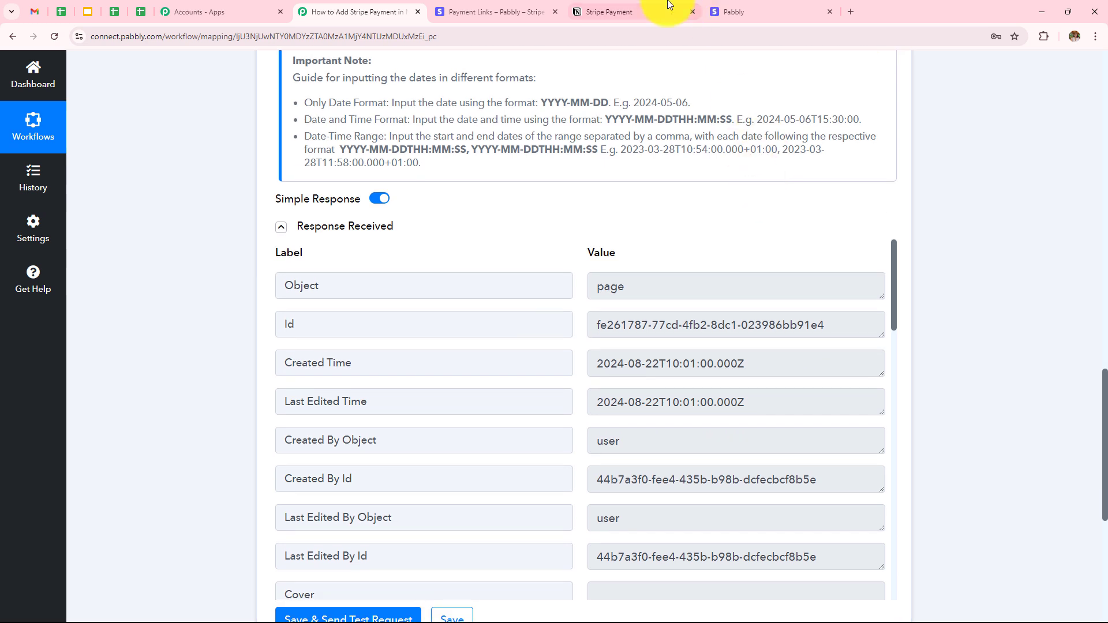
left_click(662, 9)
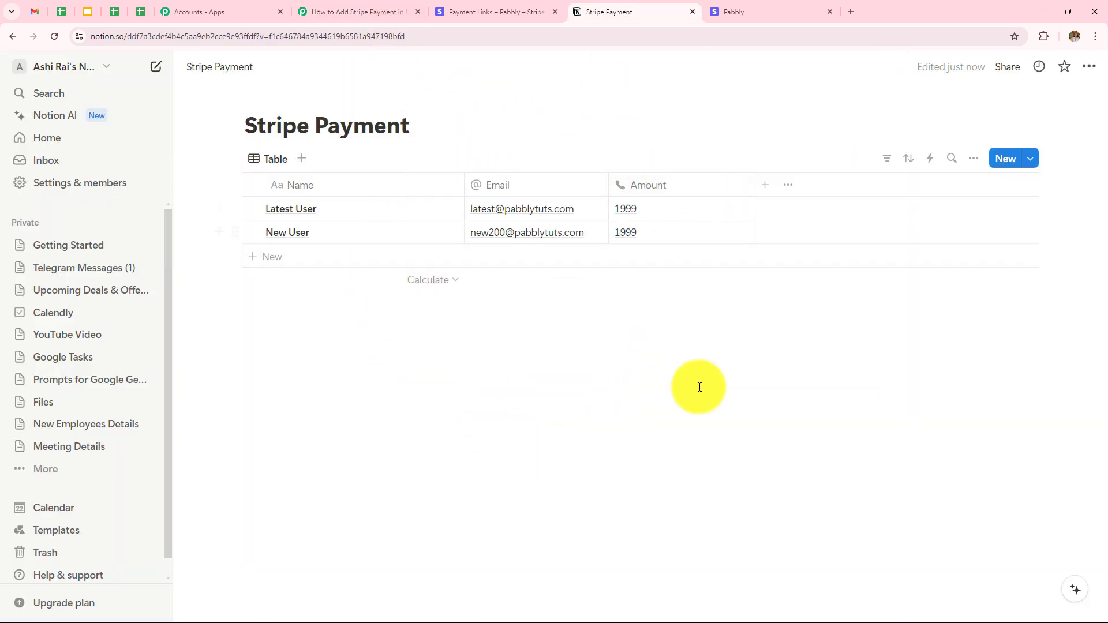
left_click(358, 11)
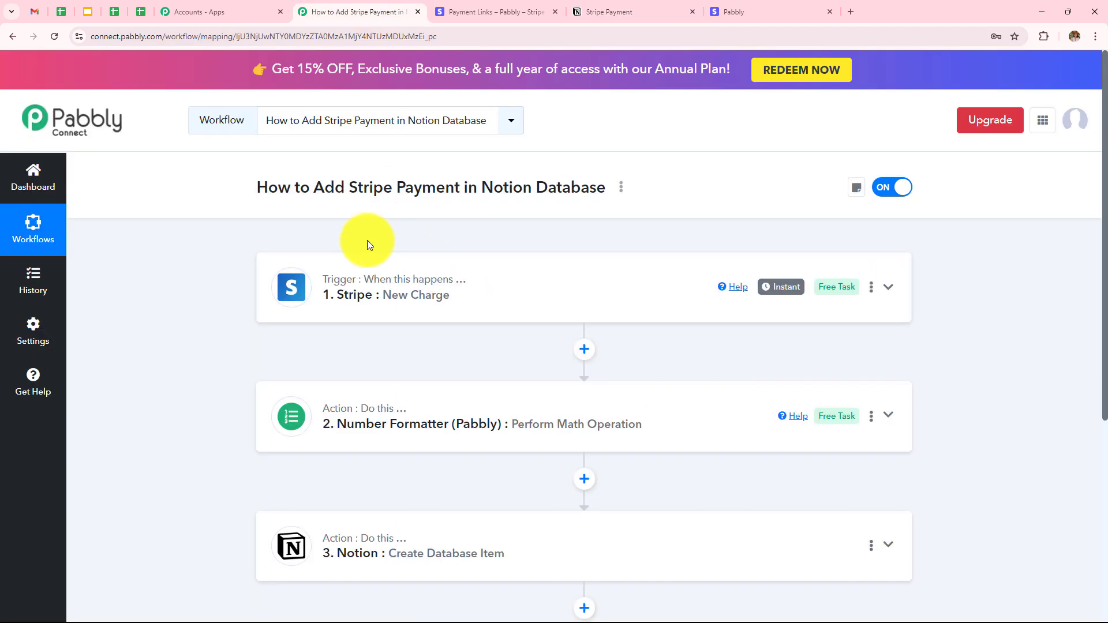